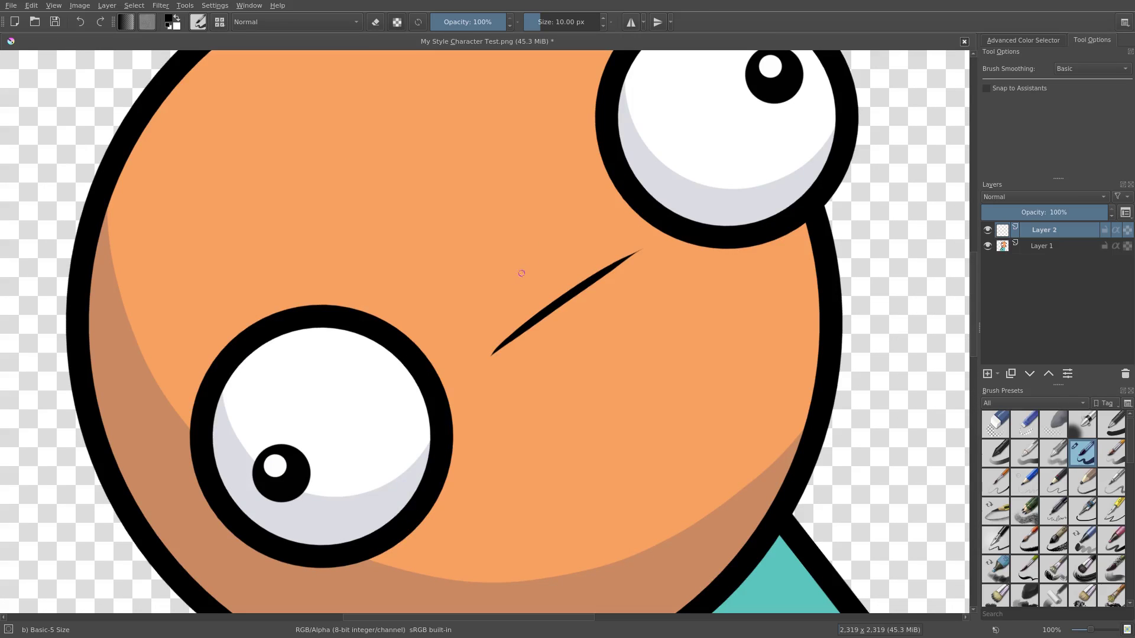
- Draw irregular black inner and outer outlines of a beard around the character's mouth on Layer 2
mouse_move(662, 252)
mouse_down()
mouse_move(632, 356)
mouse_move(618, 312)
mouse_up()
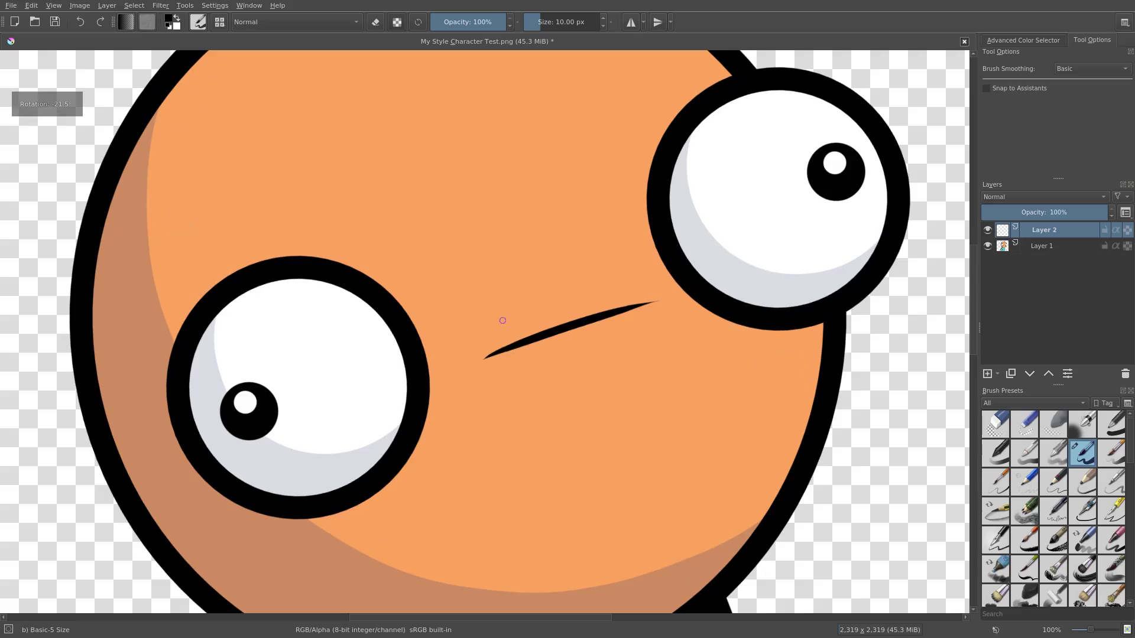
drag(495, 335, 620, 290)
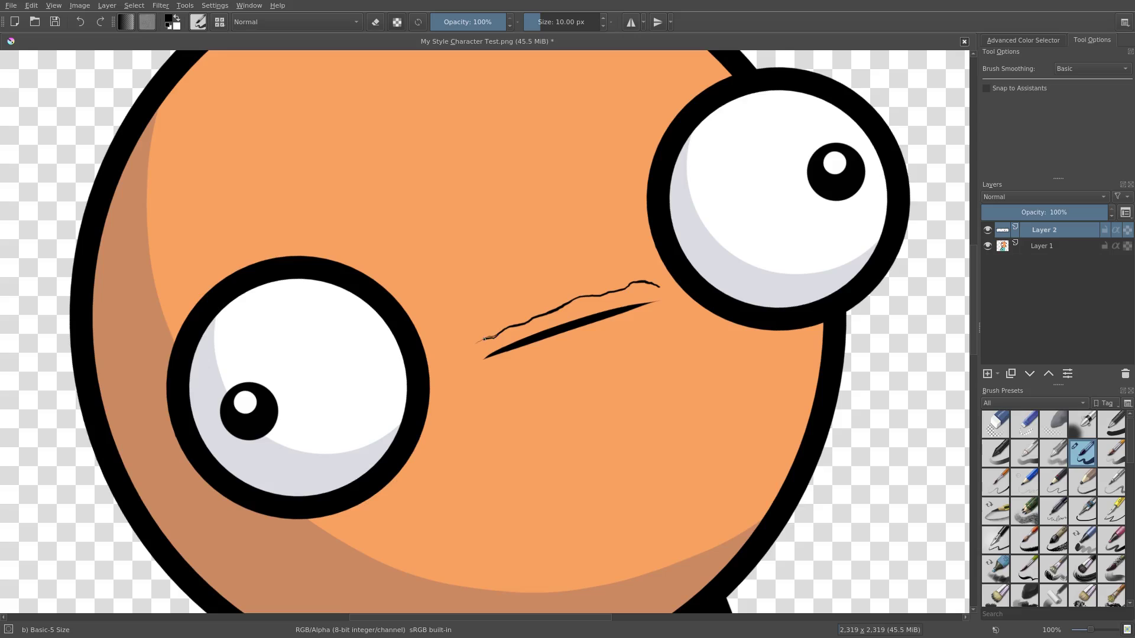
mouse_move(476, 377)
mouse_down()
mouse_move(516, 425)
mouse_move(556, 441)
mouse_move(653, 418)
mouse_up()
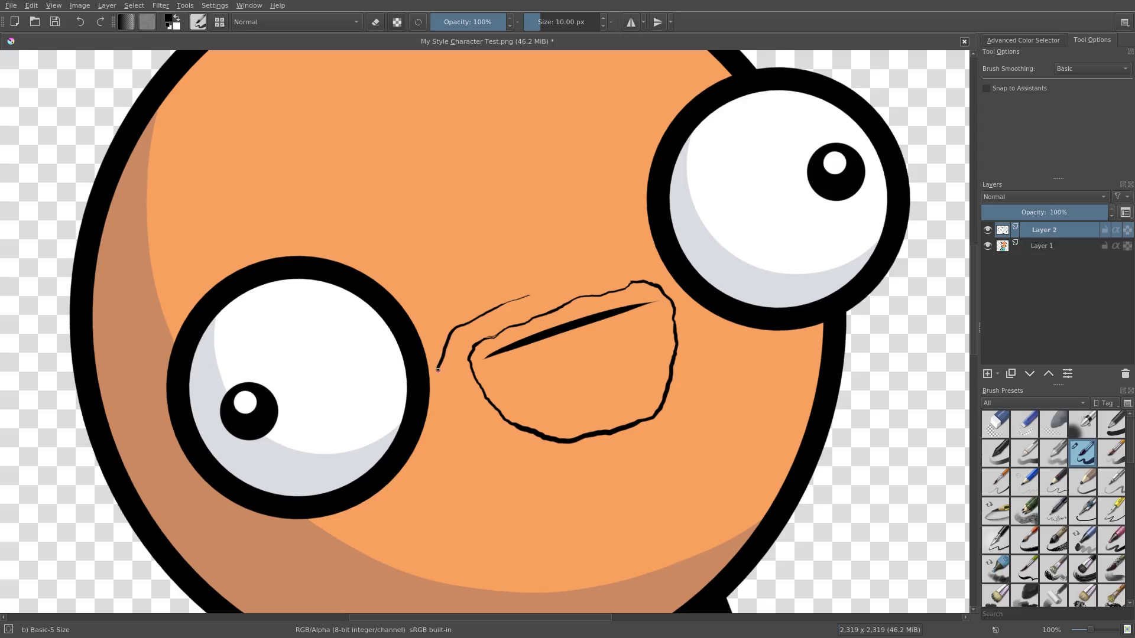
drag(438, 370, 445, 396)
mouse_move(546, 472)
mouse_down()
mouse_move(638, 463)
mouse_move(677, 430)
mouse_up()
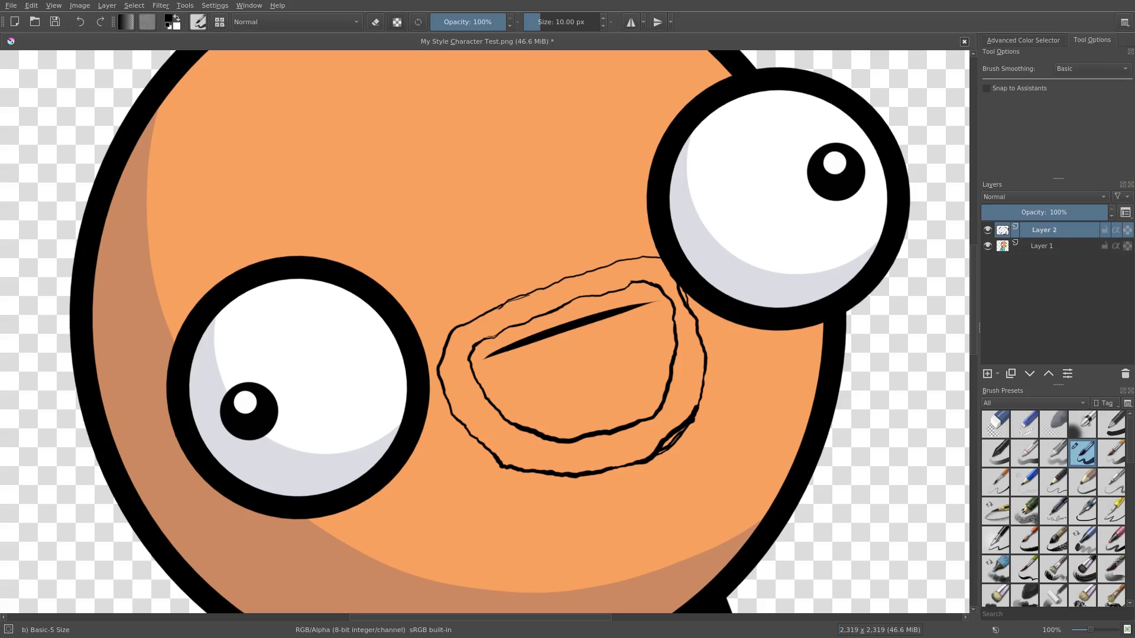
- Erase the doubled stray lines on the lower-right curve of the beard's outer outline
drag(560, 261, 560, 124)
drag(626, 427, 575, 289)
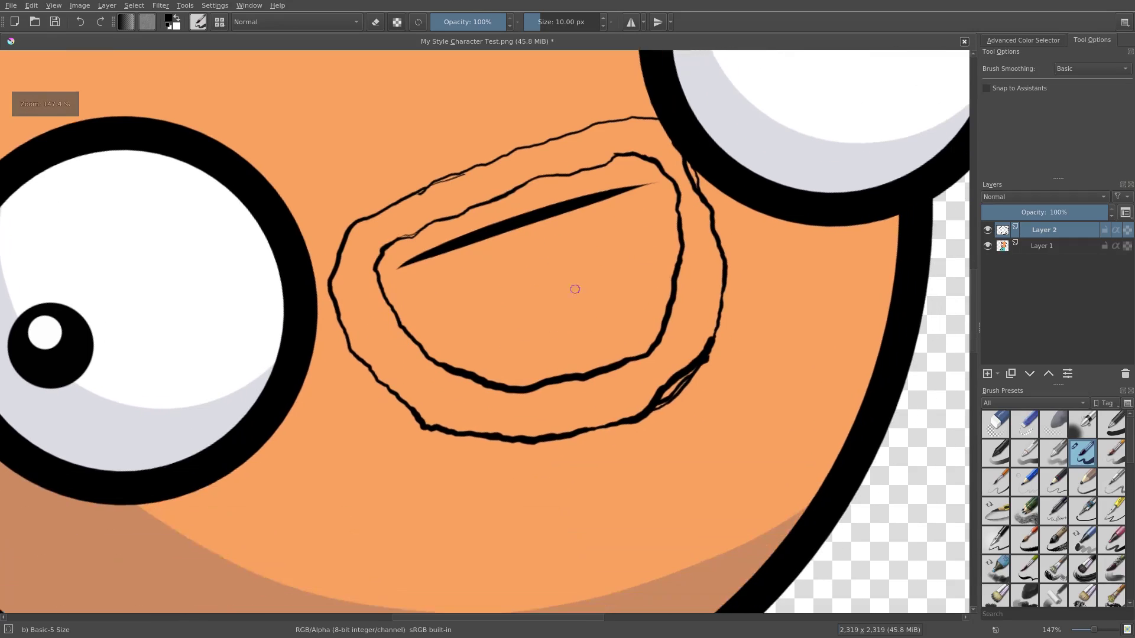
drag(688, 312, 686, 278)
scroll(688, 279, up, 3)
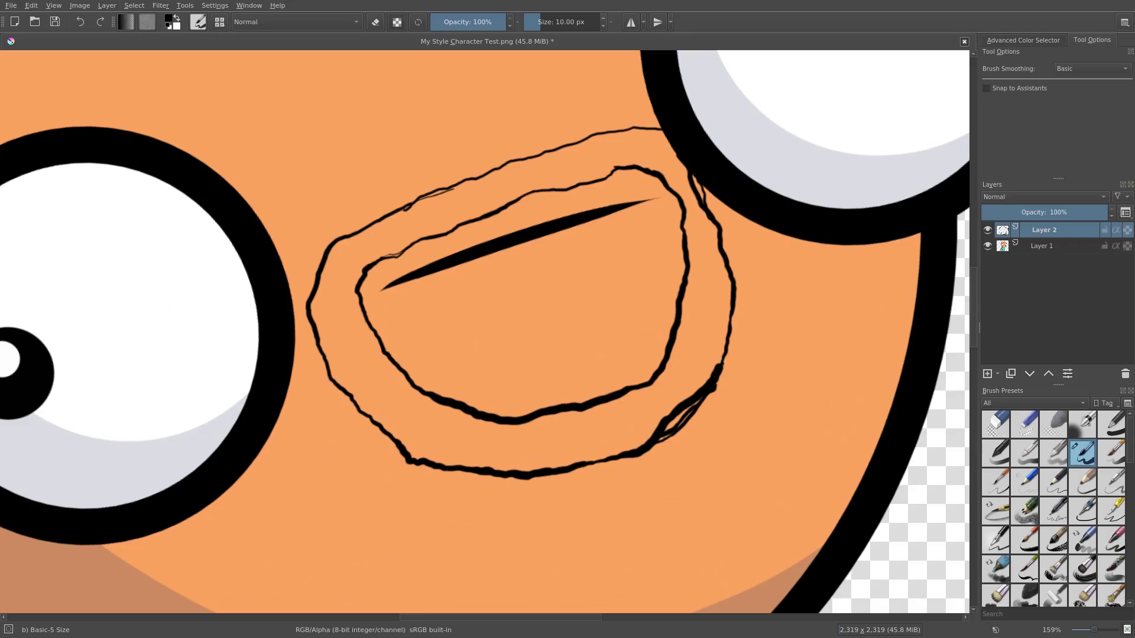
scroll(727, 308, down, 3)
scroll(727, 307, up, 2)
key(e)
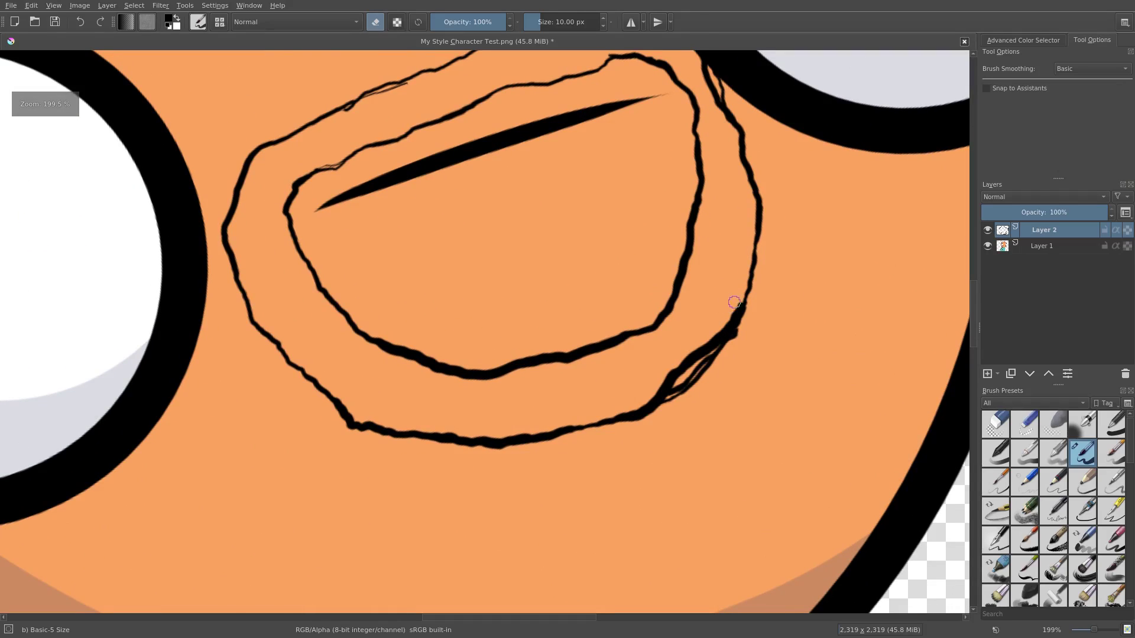
mouse_move(710, 339)
mouse_down()
mouse_move(637, 405)
mouse_move(695, 343)
mouse_move(694, 356)
mouse_move(718, 344)
mouse_move(703, 361)
mouse_move(721, 345)
mouse_move(692, 375)
mouse_up()
key(e)
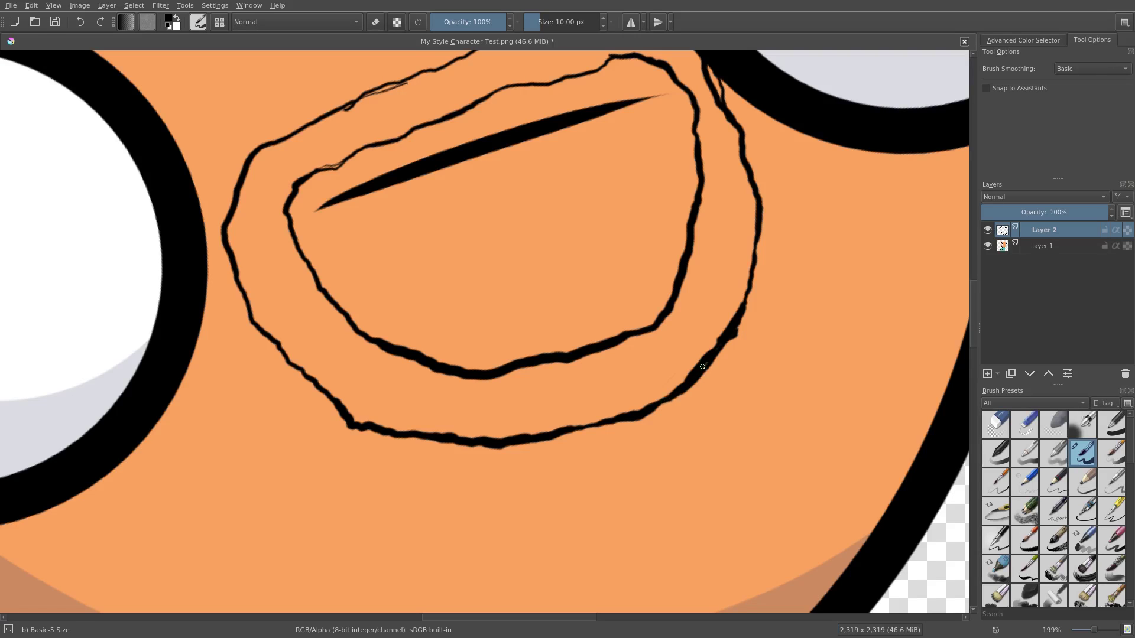
- Touch up the overlapping line ends at the upper-left parts of the inner and outer beard outlines
key(e)
mouse_move(489, 286)
mouse_down()
mouse_move(479, 284)
mouse_move(557, 376)
mouse_up()
key(e)
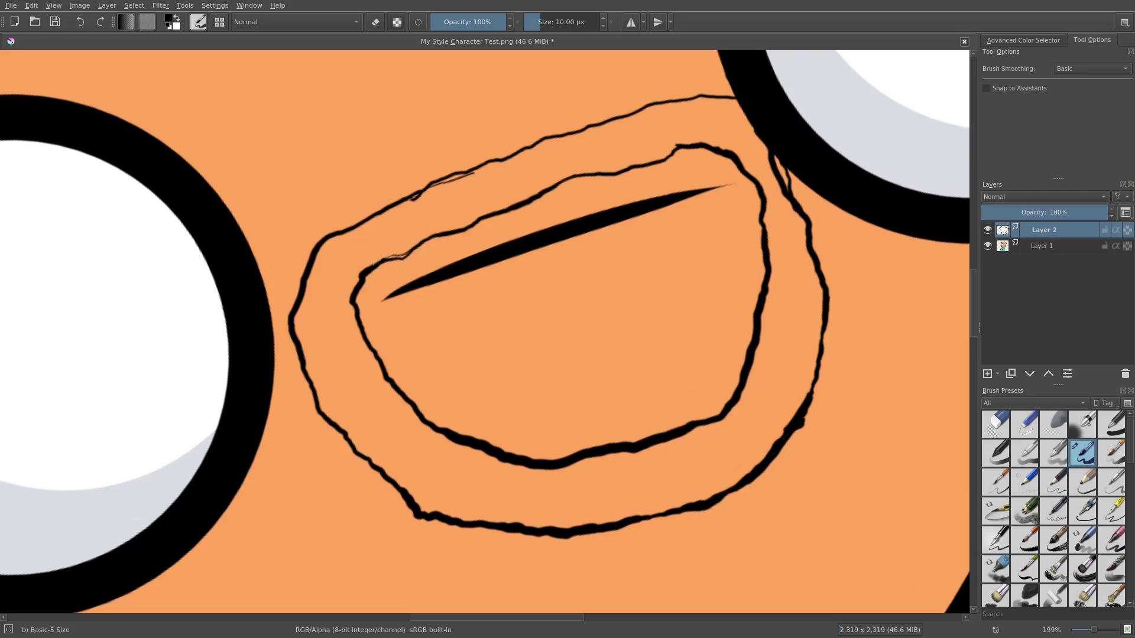
key(e)
mouse_move(438, 189)
mouse_down()
mouse_move(471, 179)
mouse_move(333, 260)
mouse_up()
key(e)
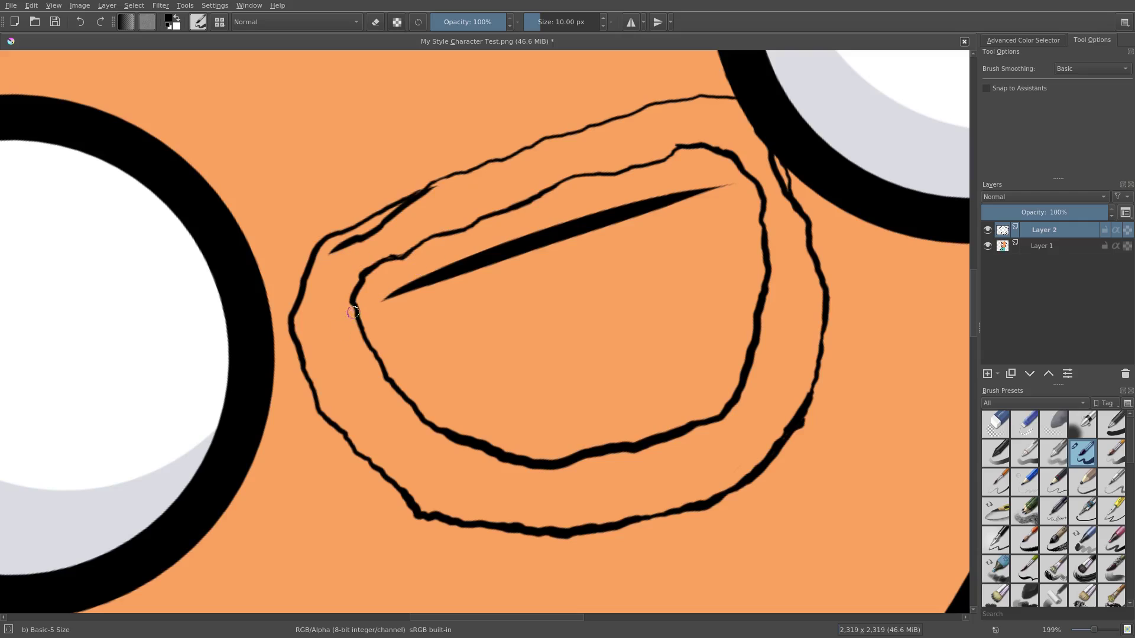
drag(353, 312, 402, 412)
mouse_move(767, 324)
mouse_down()
mouse_move(763, 366)
mouse_move(793, 355)
mouse_move(798, 402)
mouse_move(780, 417)
mouse_up()
key(ctrl+z)
key(ctrl+z)
key(ctrl+z)
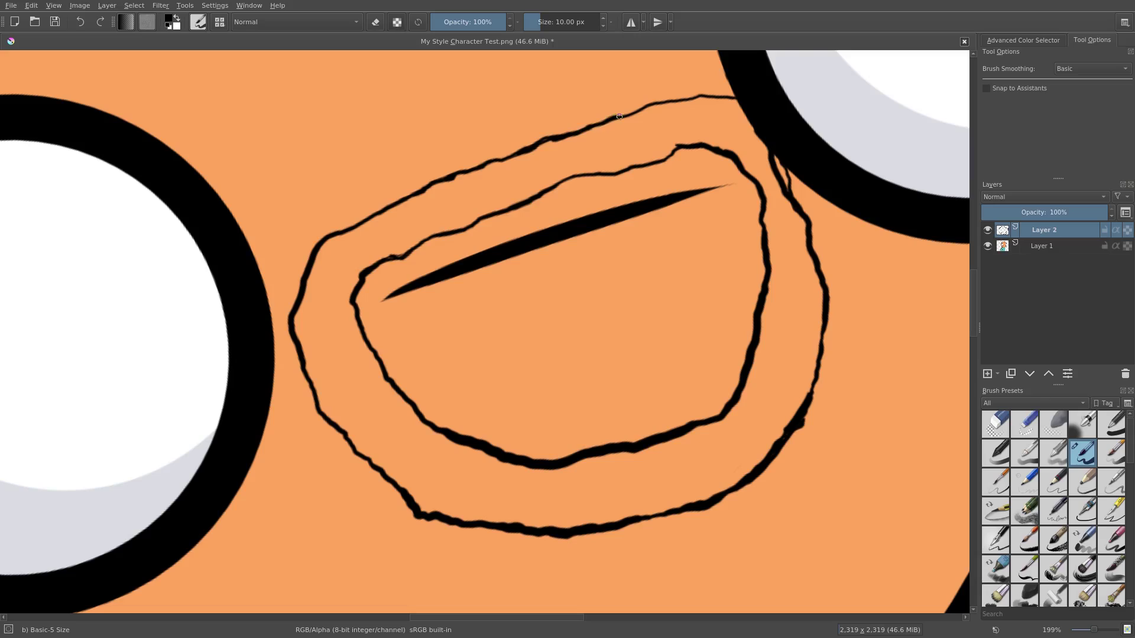
- Thicken the outer beard outline's upper edge toward the right-hand eye and erase the line overlapping that eye's border
drag(655, 106, 739, 97)
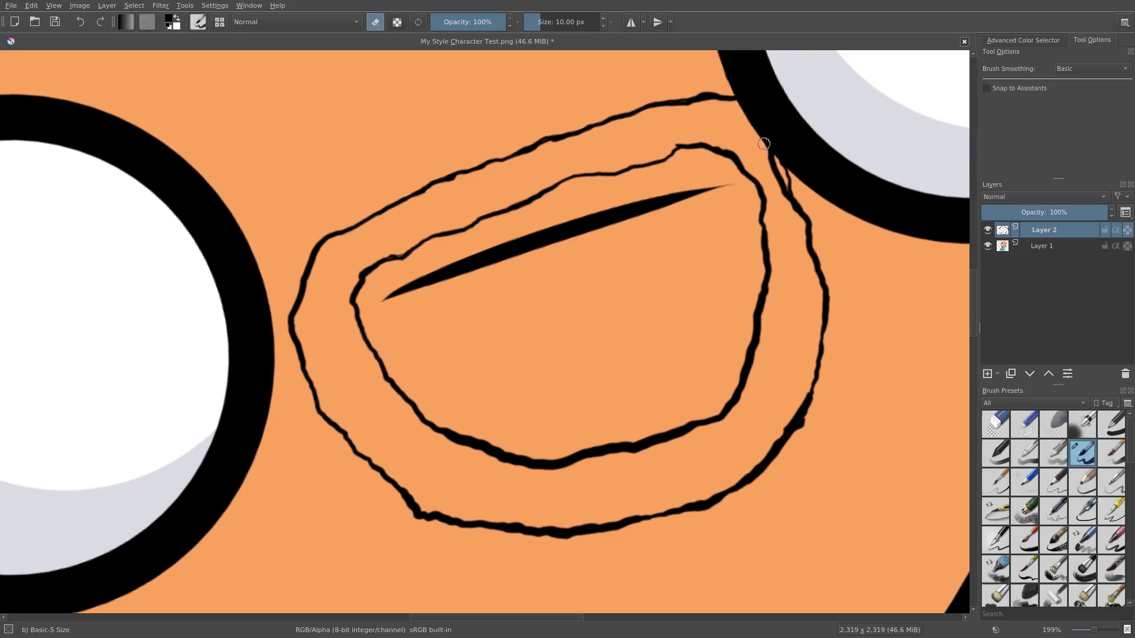
drag(756, 141, 769, 162)
drag(770, 163, 775, 178)
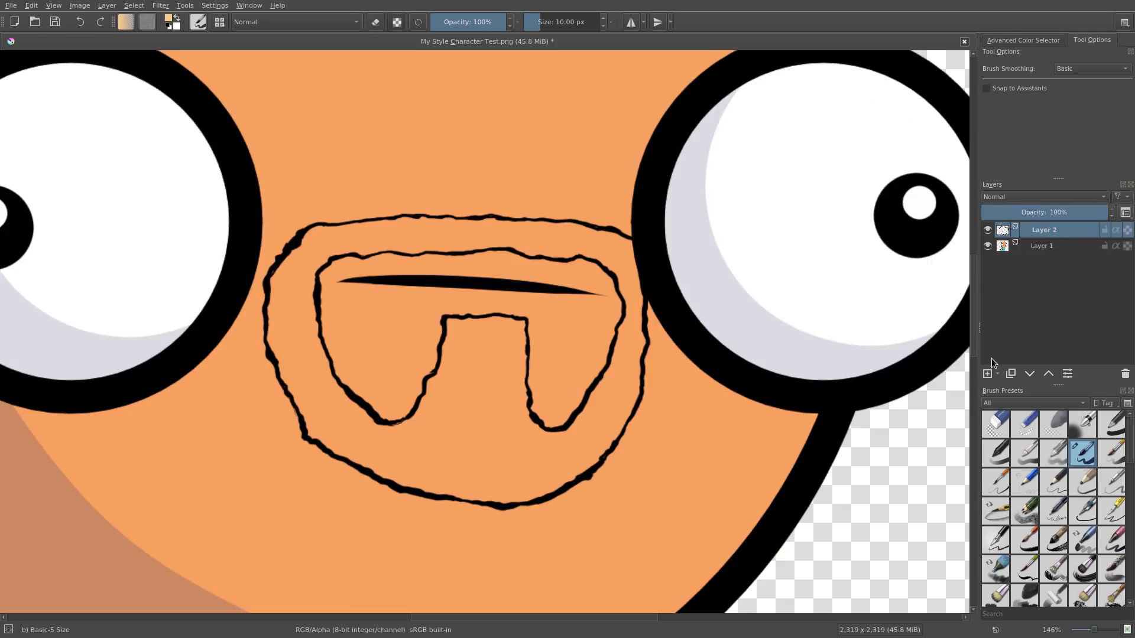
- Add a new paint layer and place it directly beneath the beard outline layer
click(990, 370)
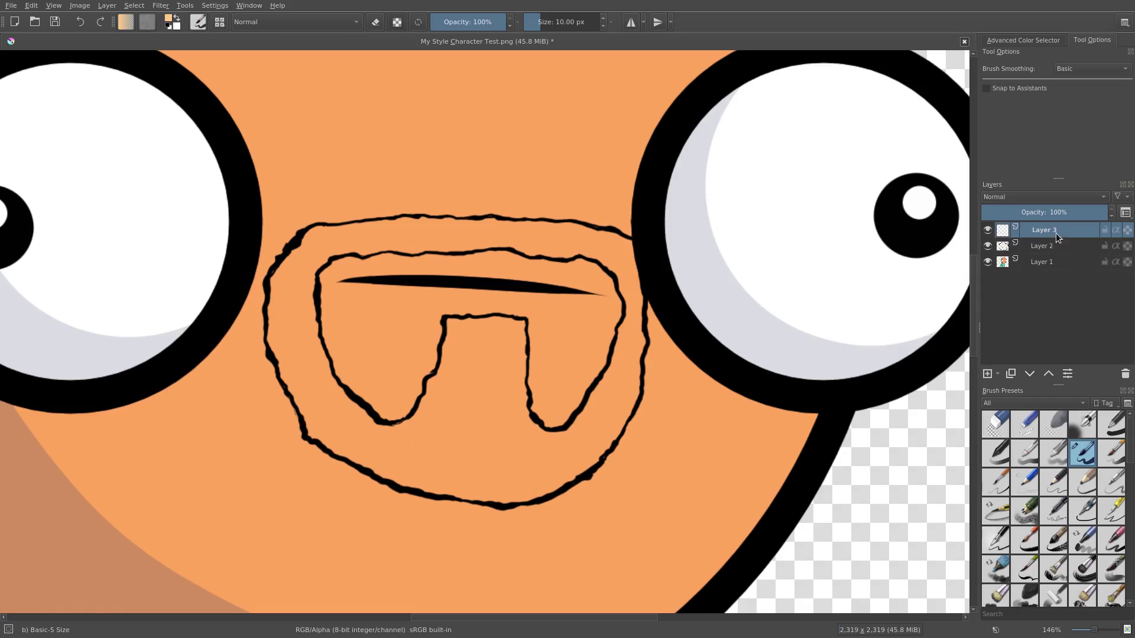
drag(1056, 233, 1055, 253)
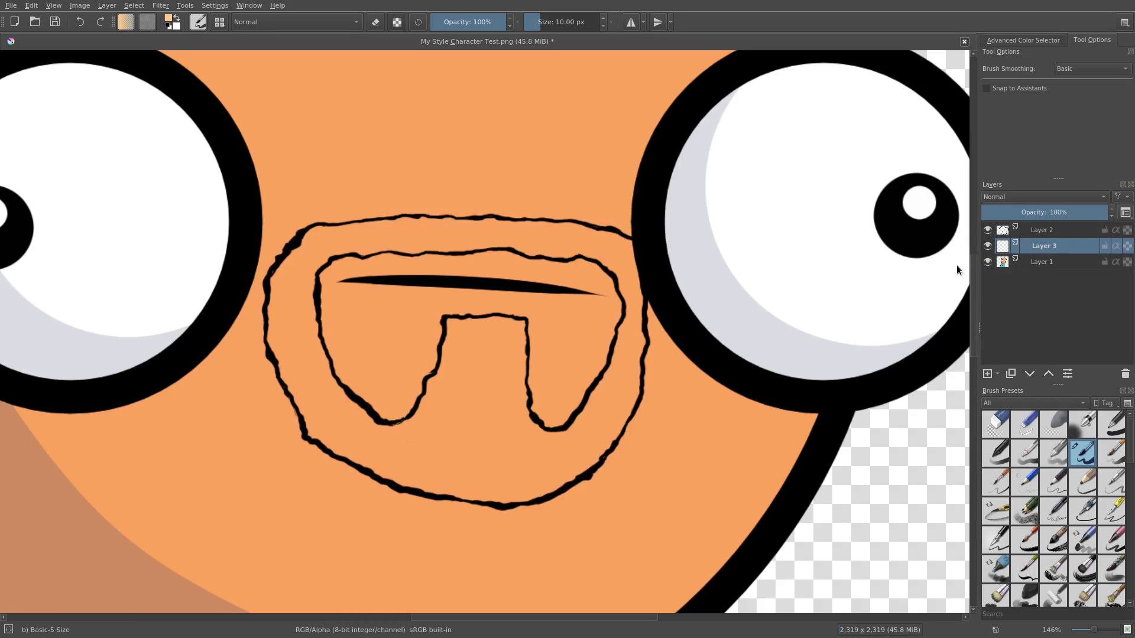
scroll(289, 291, up, 2)
drag(287, 243, 267, 314)
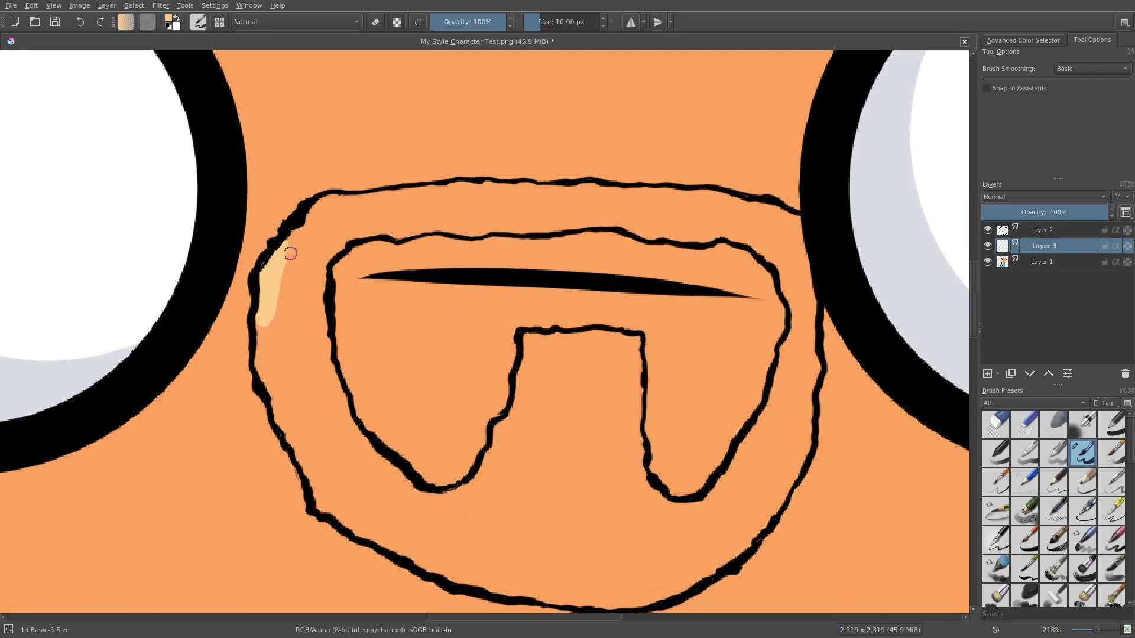
key(ctrl+z)
- Set the foreground colour to #ffe6c3 and fill the beard area between the inner and outer outlines
click(169, 19)
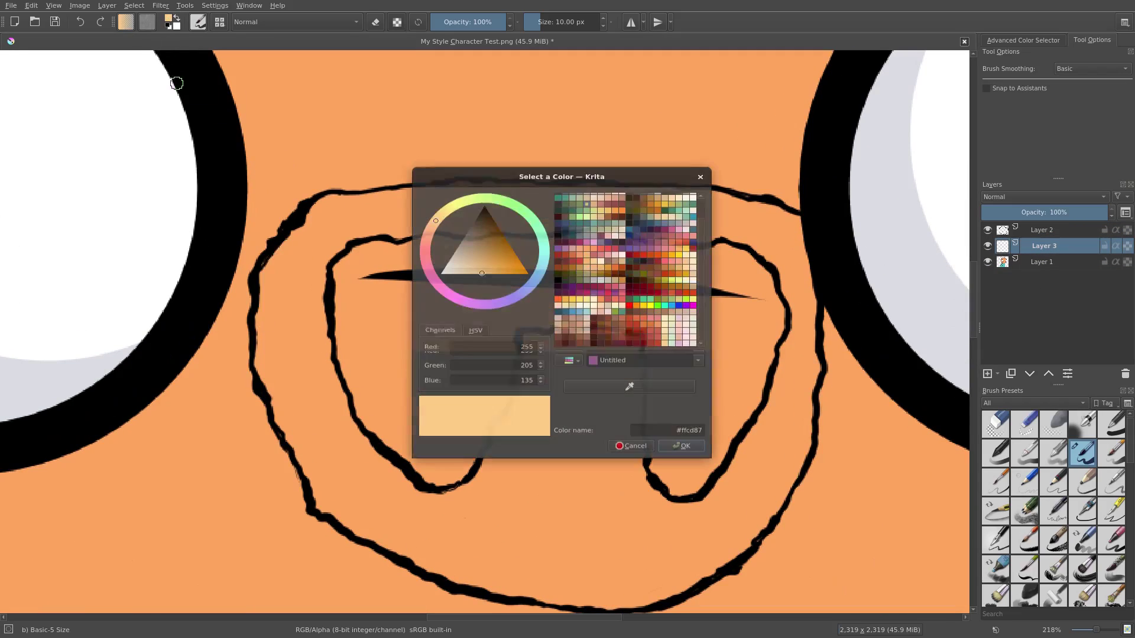
click(460, 275)
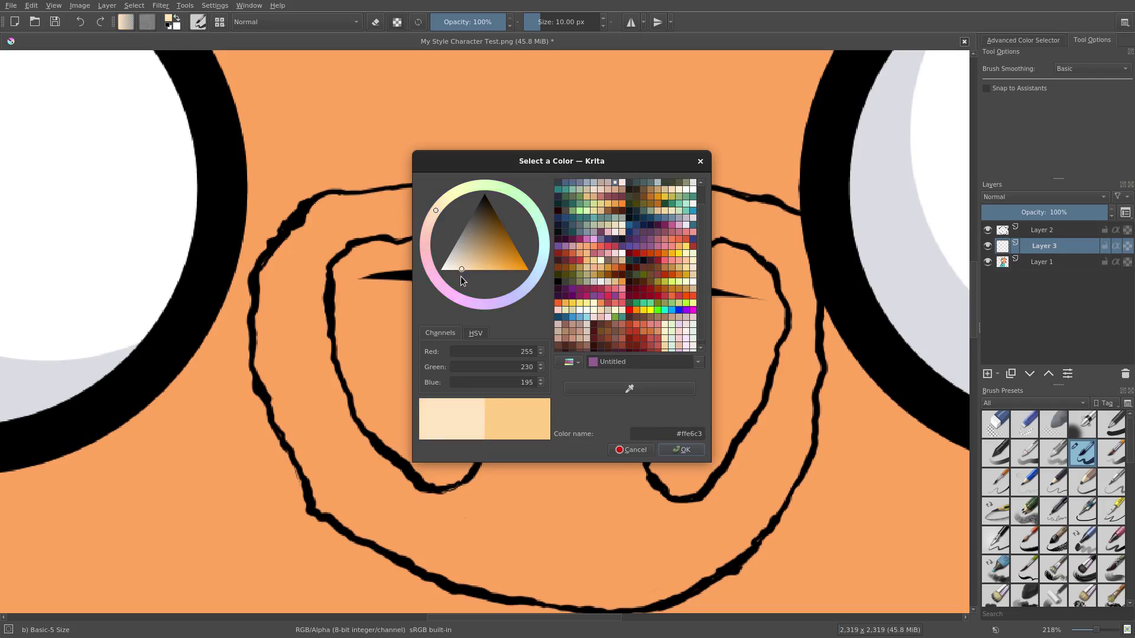
click(681, 450)
mouse_move(273, 352)
mouse_down()
mouse_move(305, 233)
mouse_move(289, 307)
mouse_move(269, 290)
mouse_move(259, 313)
mouse_move(267, 390)
mouse_move(270, 360)
mouse_move(284, 367)
mouse_move(299, 254)
mouse_up()
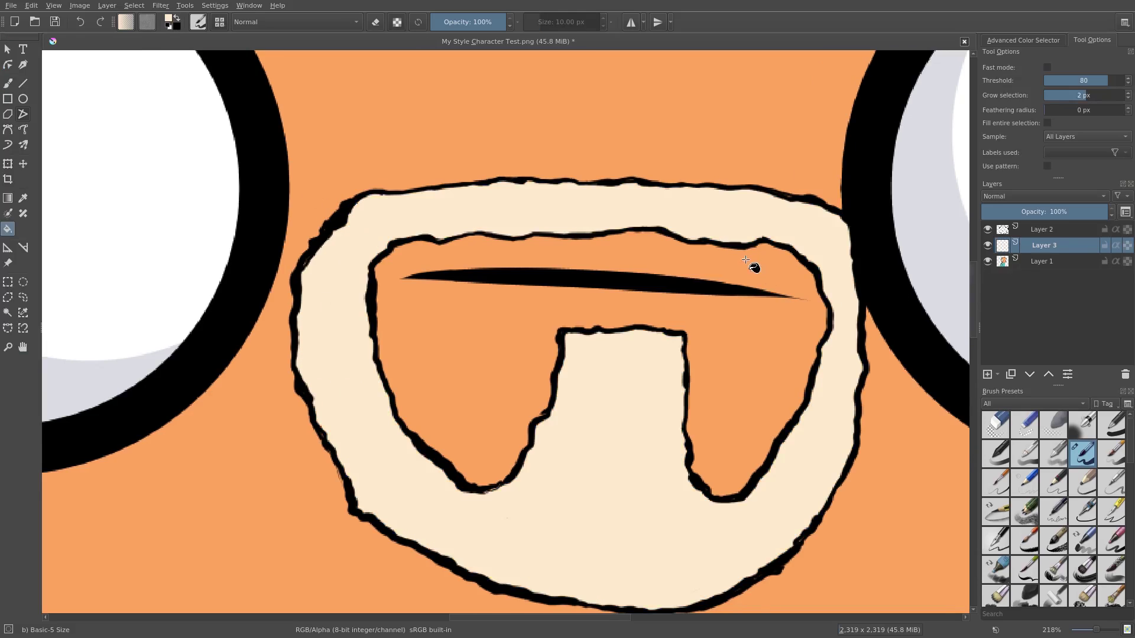
mouse_move(752, 260)
mouse_down()
mouse_move(704, 343)
mouse_move(765, 327)
mouse_move(722, 357)
mouse_move(752, 248)
mouse_up()
drag(752, 248, 741, 268)
- Activate the beard outline layer and switch back to the Freehand Brush with black as the foreground colour
scroll(710, 303, down, 2)
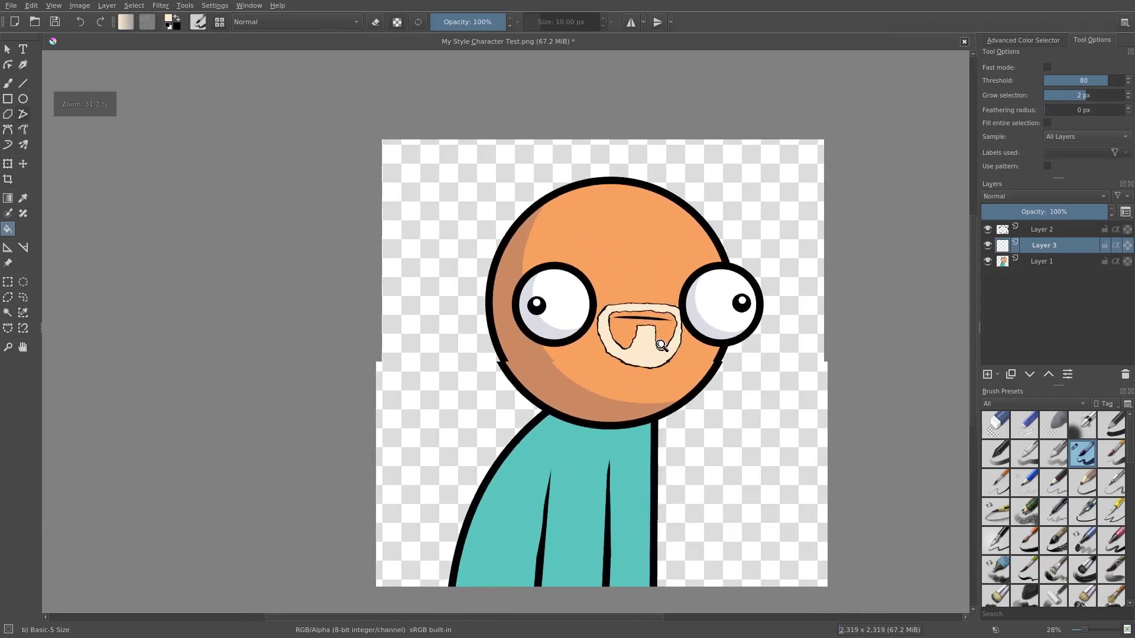
scroll(709, 296, up, 3)
scroll(710, 294, up, 3)
key(Page_Up)
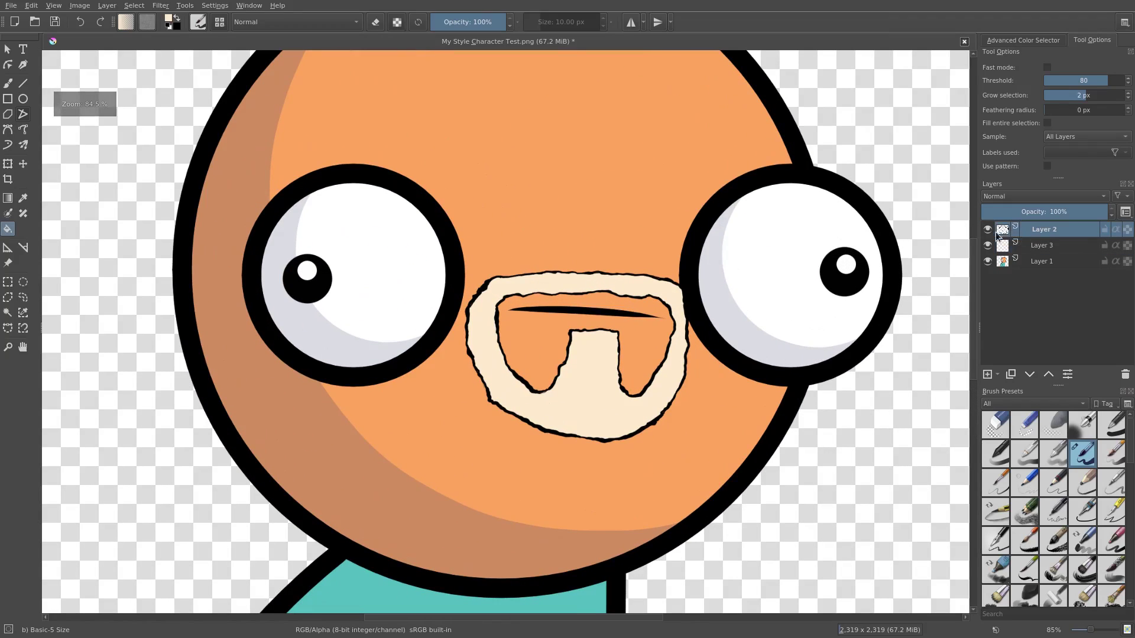
click(7, 85)
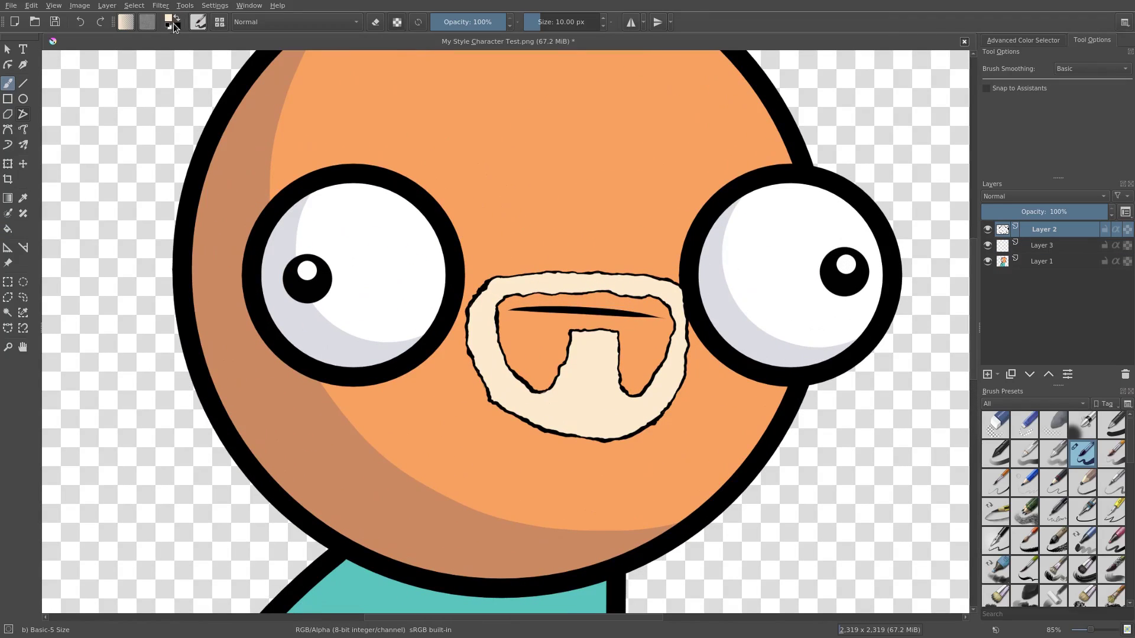
click(177, 21)
scroll(436, 257, down, 5)
scroll(519, 363, up, 6)
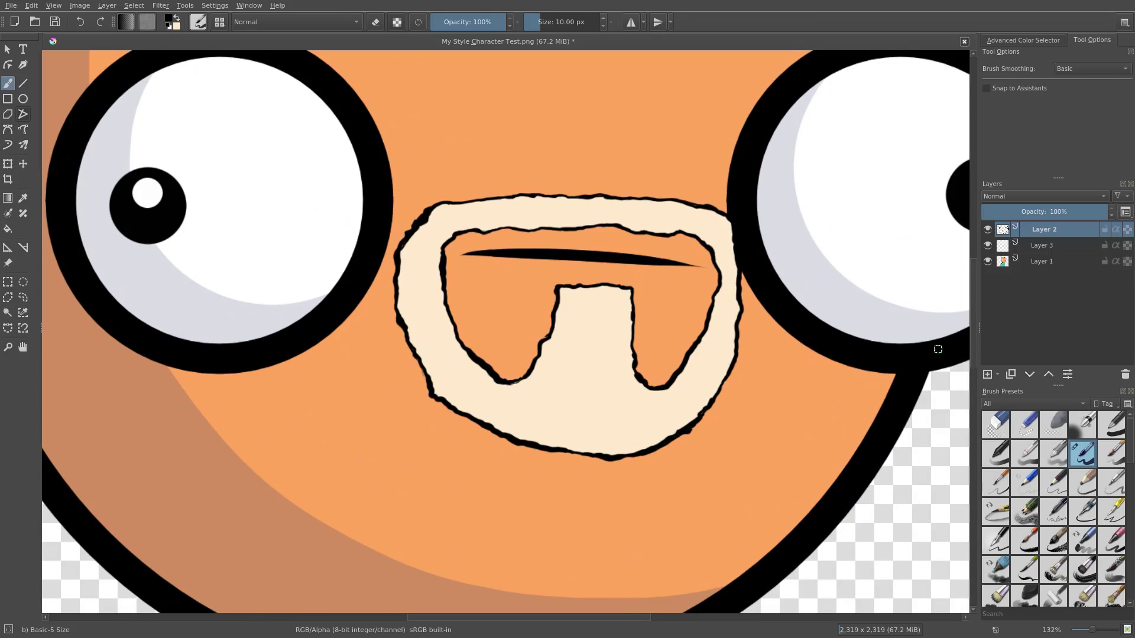
- Add a new paint layer directly above the beard fill layer, Layer 3
click(1049, 248)
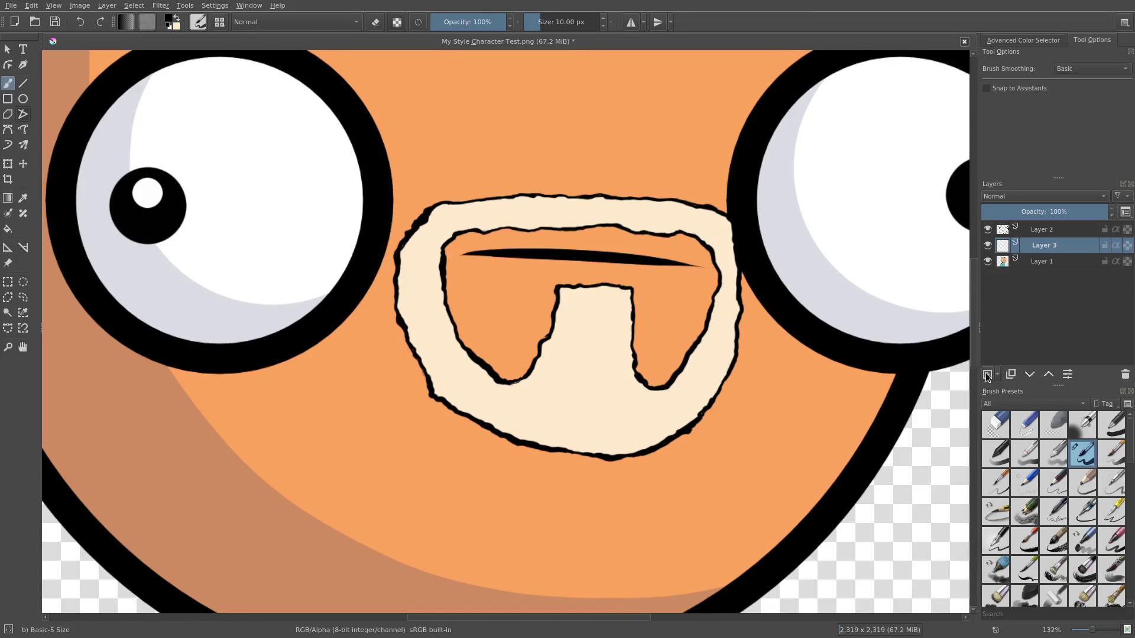
click(987, 374)
scroll(591, 237, up, 3)
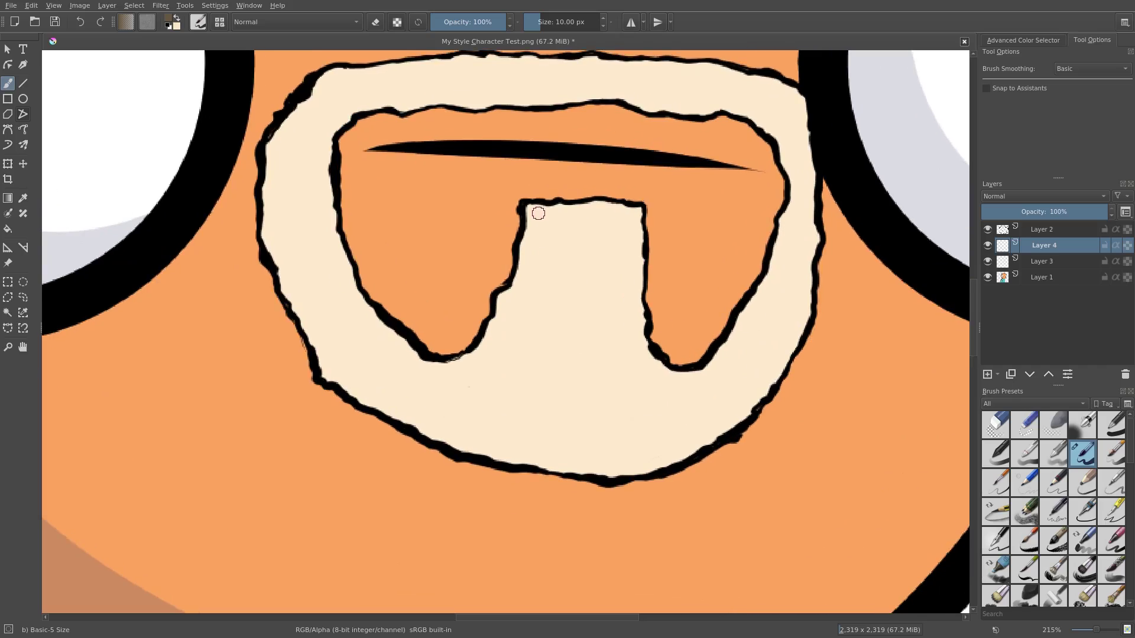
- Paint tapered dark brown hair strands down the beard's central strip below the mouth, and set Layer 4's opacity to 22%
mouse_move(535, 206)
mouse_down()
mouse_move(518, 317)
mouse_move(501, 327)
mouse_up()
drag(554, 214, 551, 282)
drag(569, 208, 541, 370)
drag(585, 211, 578, 283)
mouse_move(597, 211)
mouse_down()
mouse_move(576, 394)
mouse_move(625, 255)
mouse_up()
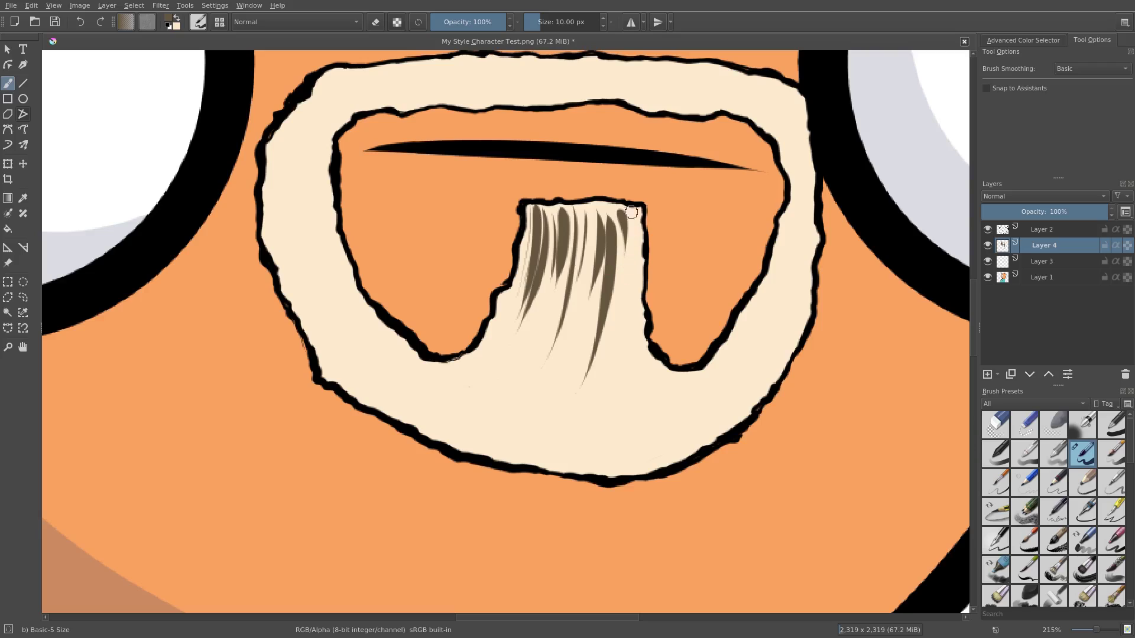
drag(640, 211, 615, 382)
drag(628, 253, 617, 329)
drag(643, 308, 638, 357)
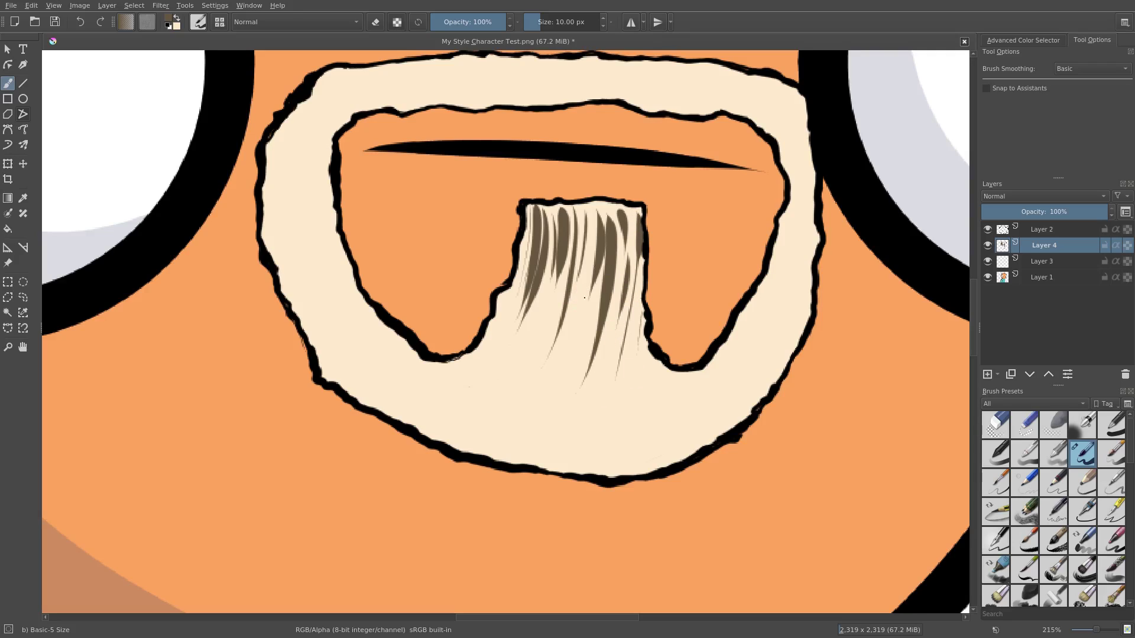
click(1011, 208)
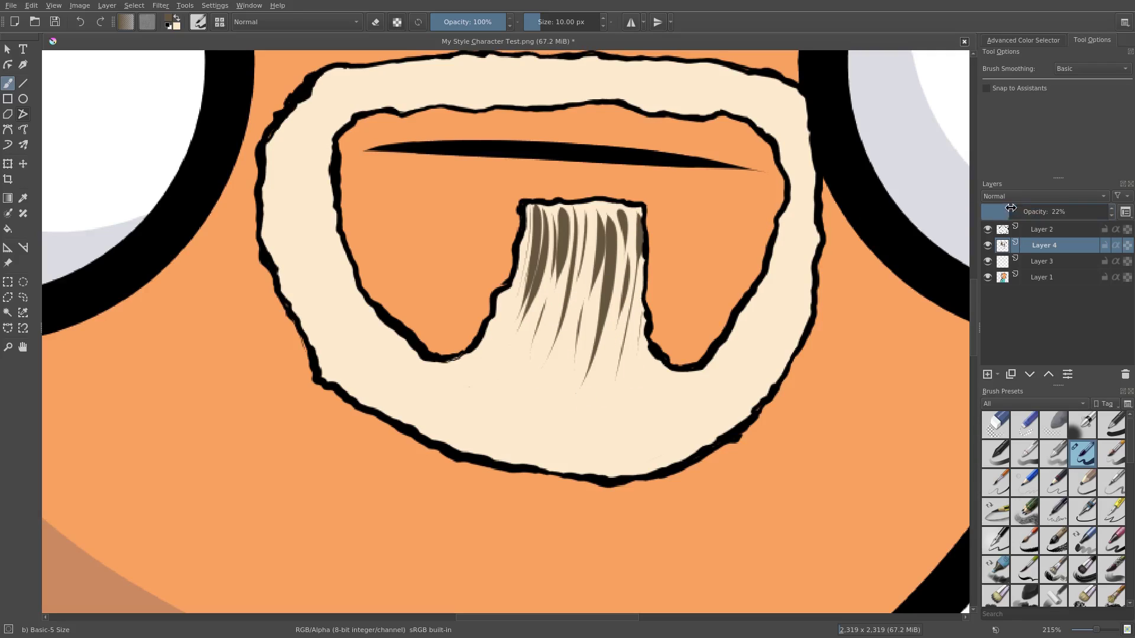
- Paint long tapered hair strands along the moustache, sweeping from its middle toward its left-hand corner
drag(598, 274, 662, 351)
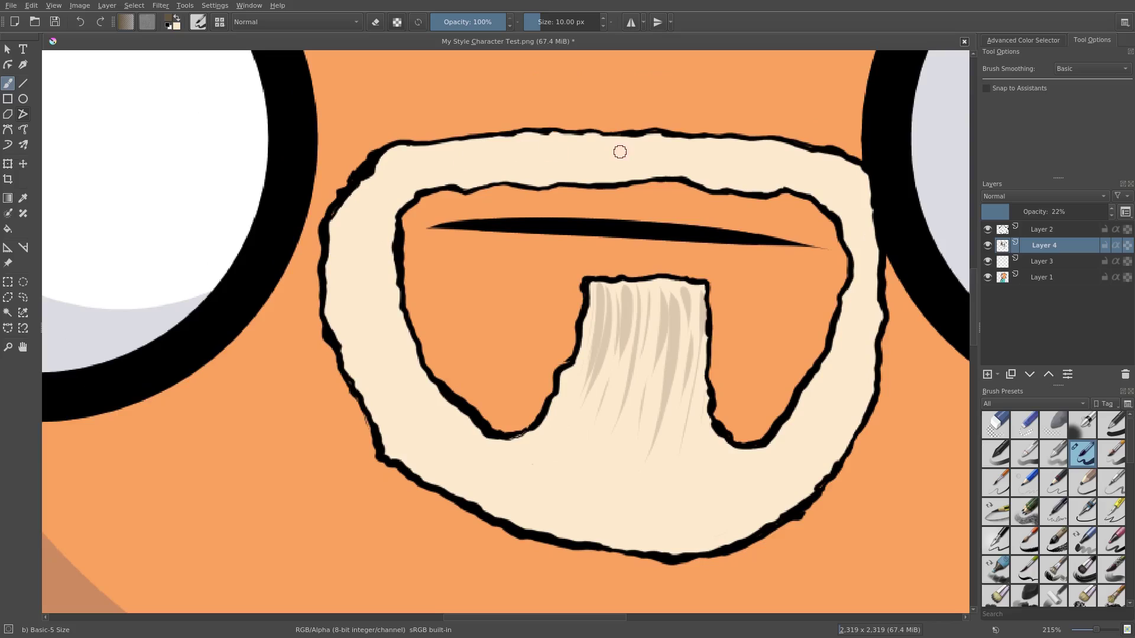
mouse_move(619, 152)
mouse_down()
mouse_move(532, 138)
mouse_move(410, 156)
mouse_up()
drag(535, 163, 417, 174)
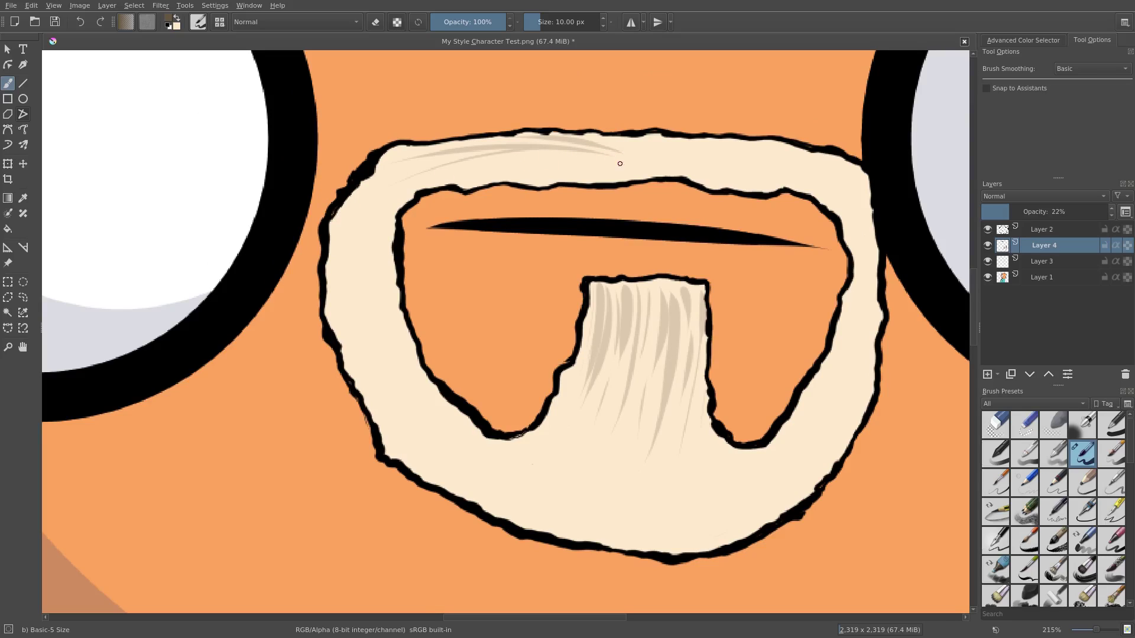
drag(619, 163, 435, 178)
mouse_move(611, 171)
mouse_down()
mouse_move(457, 177)
mouse_move(374, 211)
mouse_up()
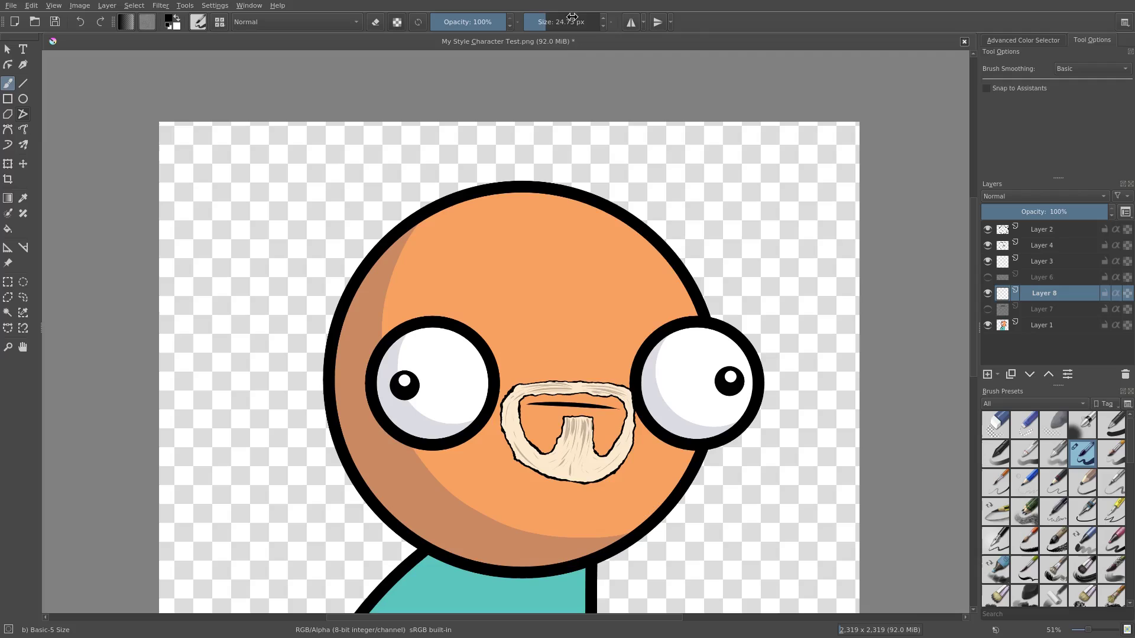
- Set the brush size to 20 px and paint a curved, tapered hair stroke outward from the left edge of the head
right_click(571, 16)
click(556, 1)
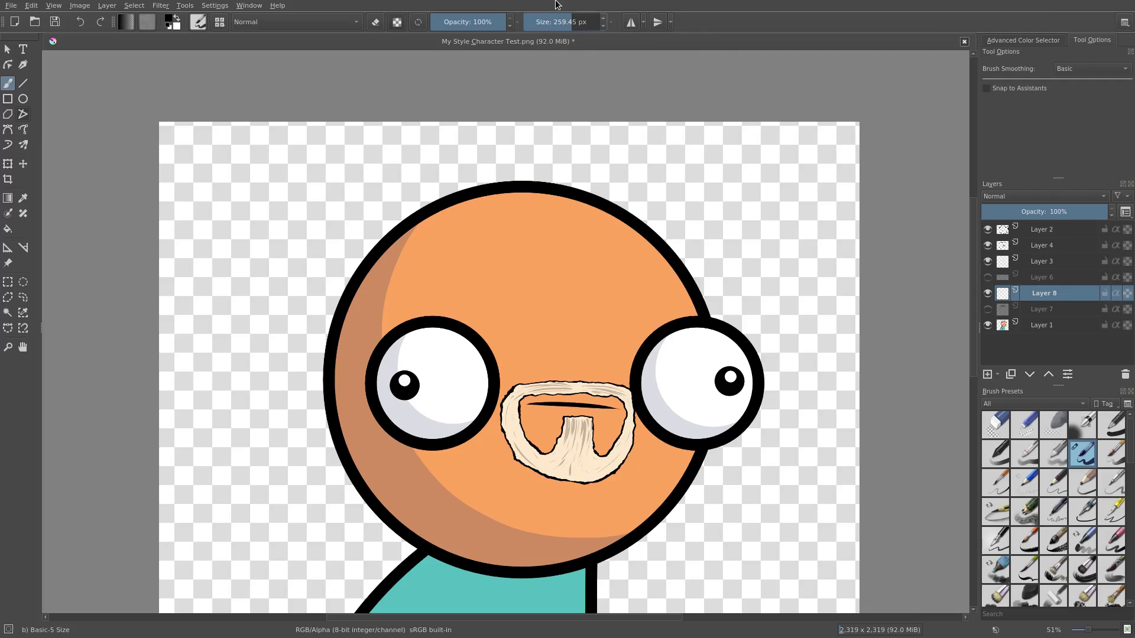
text(20)
key(Return)
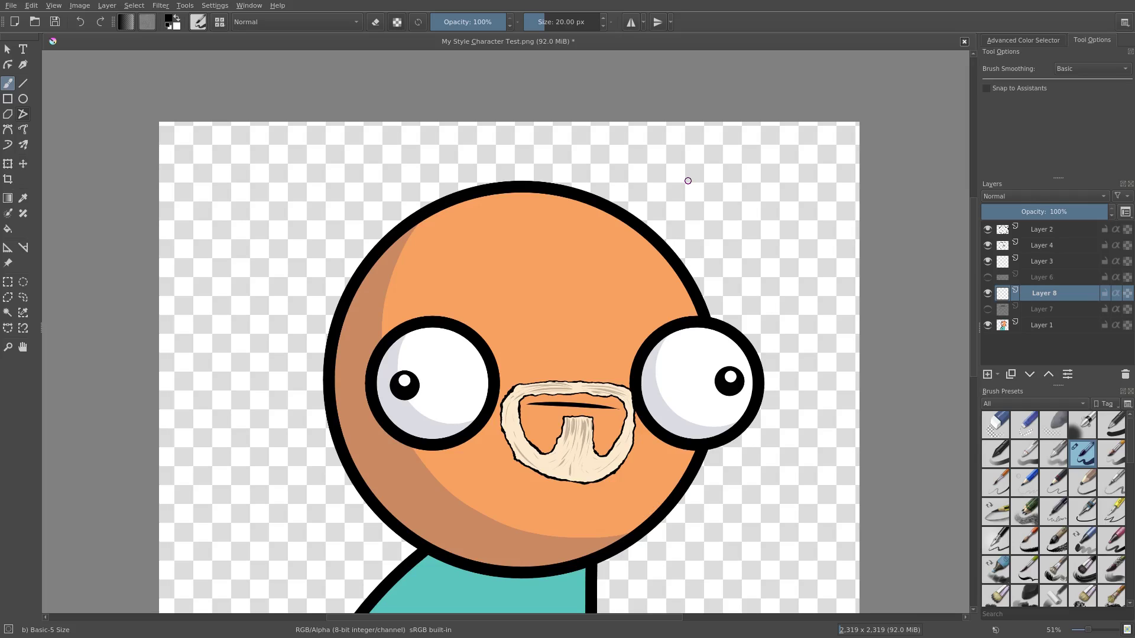
mouse_move(289, 381)
mouse_down()
mouse_move(304, 344)
mouse_move(289, 201)
mouse_up()
key(ctrl+z)
mouse_move(339, 338)
mouse_down()
mouse_move(317, 272)
mouse_move(273, 228)
mouse_up()
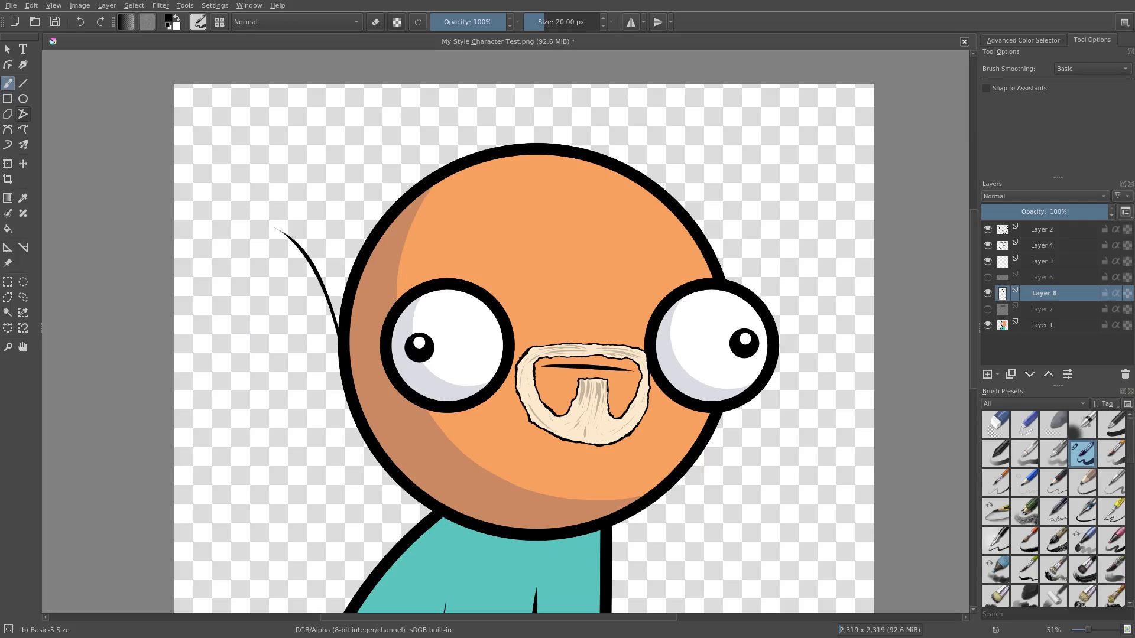
key(ctrl+z)
mouse_move(339, 351)
mouse_down()
mouse_move(271, 260)
mouse_move(259, 344)
mouse_up()
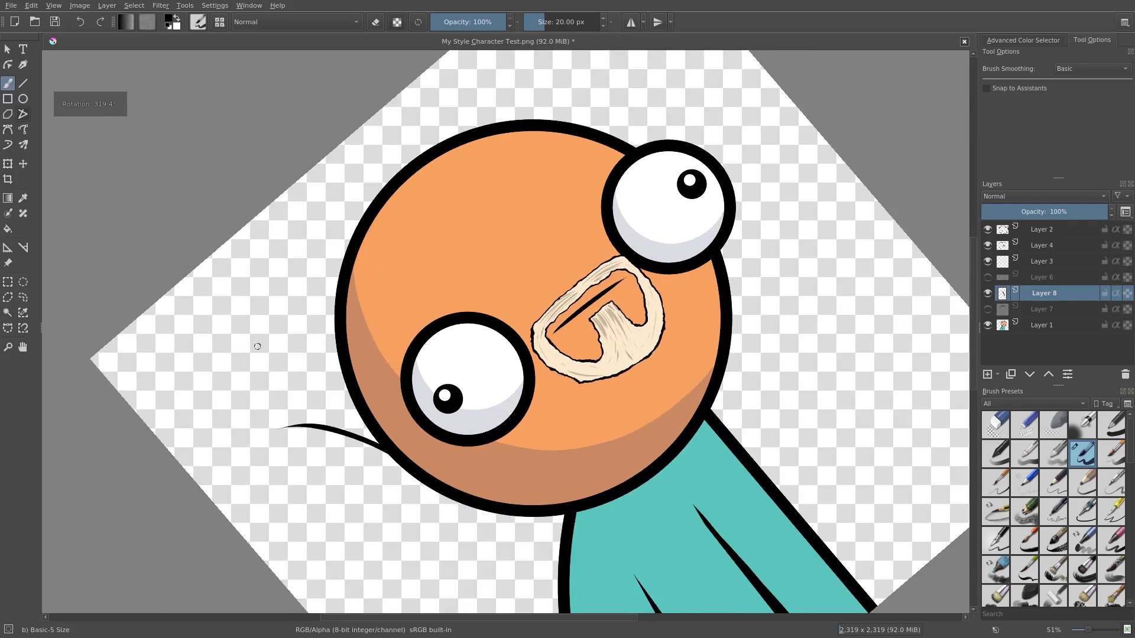
- Extend the stroke to a tip and paint a second curve from there back to the head, outlining a hair spike
drag(380, 324, 395, 402)
drag(375, 447, 494, 248)
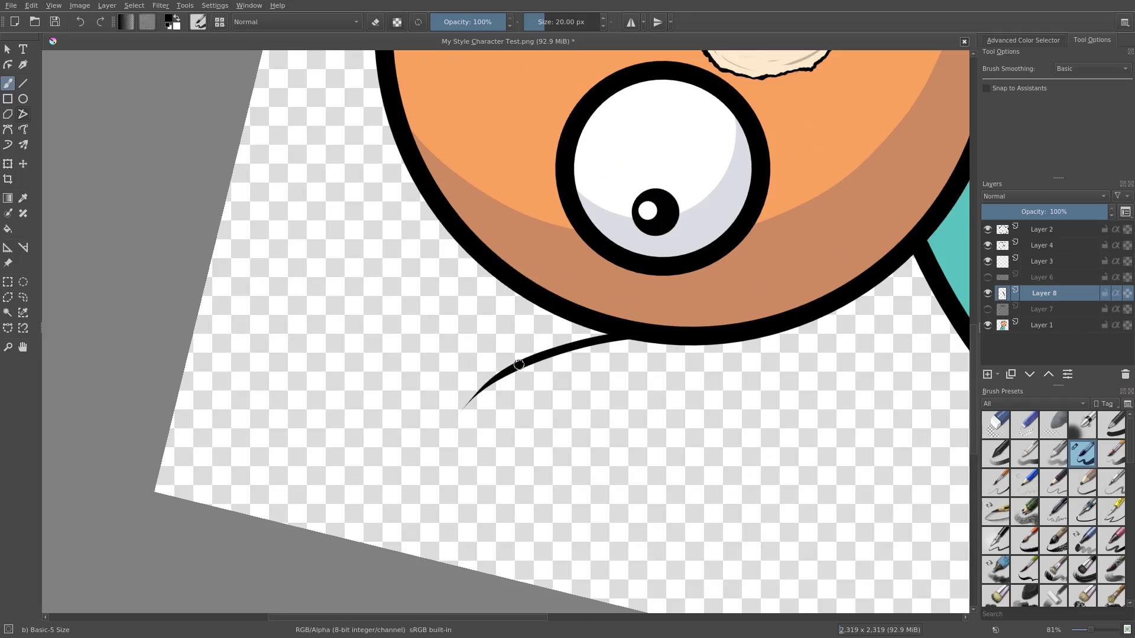
mouse_move(518, 366)
mouse_down()
mouse_move(456, 412)
mouse_move(443, 440)
mouse_up()
key(ctrl+z)
mouse_move(511, 368)
mouse_down()
mouse_move(440, 449)
mouse_move(522, 334)
mouse_up()
key(ctrl+z)
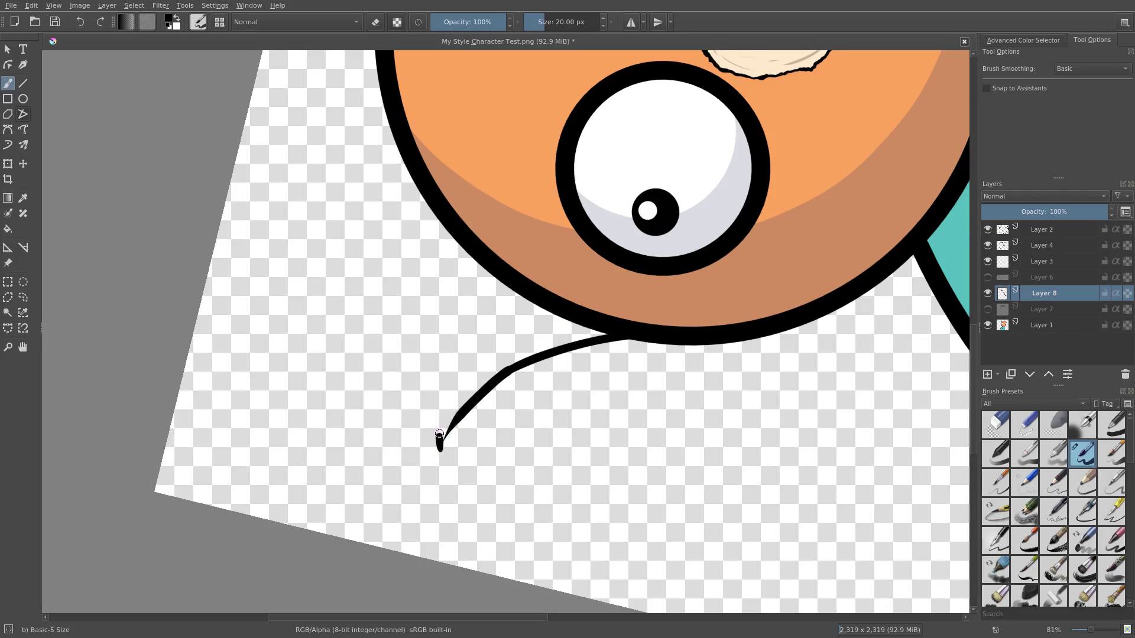
drag(440, 445, 523, 296)
key(ctrl+z)
drag(438, 448, 523, 259)
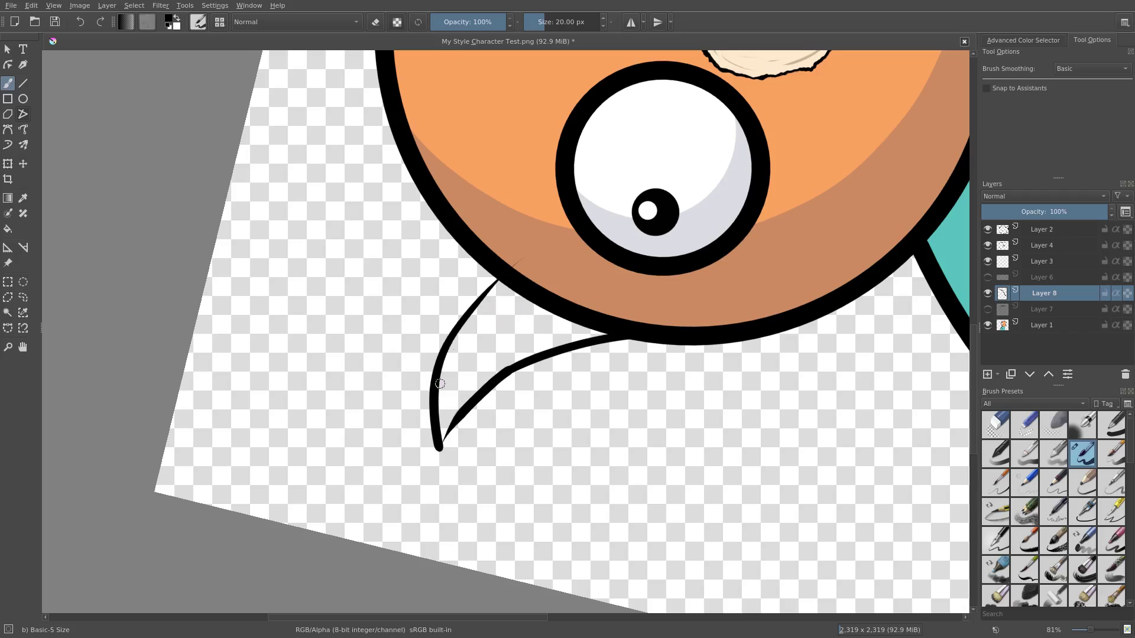
- Sharpen the first hair spike's tip by erasing its rounded end and filling the inner corner with black
mouse_move(445, 469)
mouse_down()
mouse_move(449, 418)
mouse_move(435, 420)
mouse_move(467, 373)
mouse_move(436, 425)
mouse_move(454, 404)
mouse_up()
key(e)
drag(423, 446, 548, 321)
key(e)
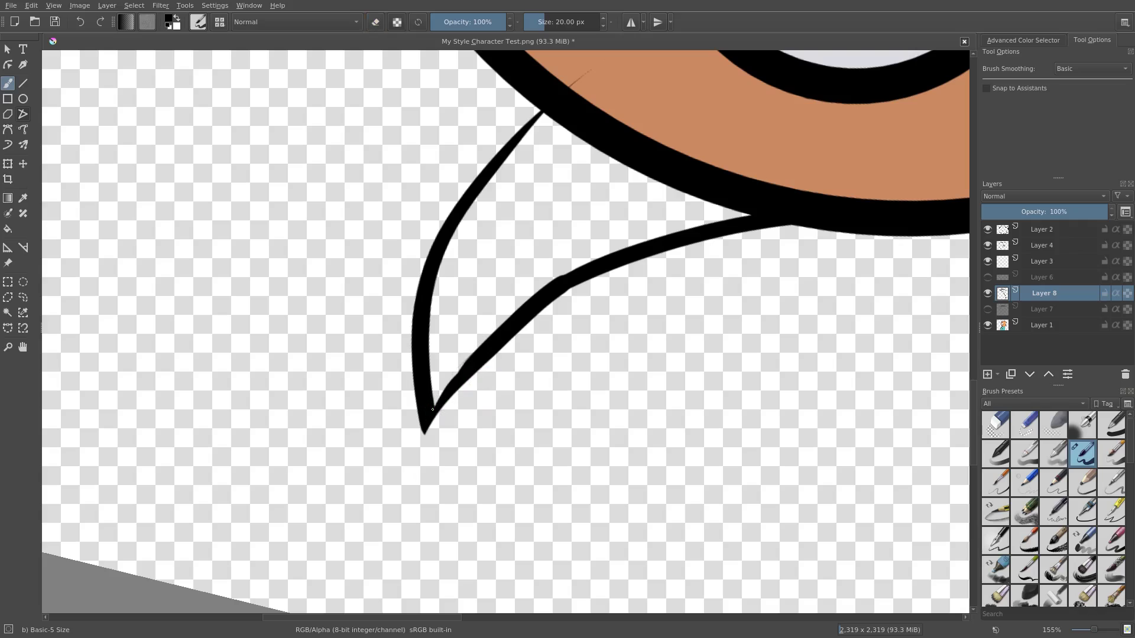
mouse_move(433, 410)
mouse_down()
mouse_move(492, 347)
mouse_move(448, 390)
mouse_move(467, 363)
mouse_move(447, 396)
mouse_move(527, 336)
mouse_up()
key(e)
key(e)
drag(437, 398, 460, 368)
- Paint the outlines of two larger, swept-back hair spikes above the first one, along the upper left of the head
key(5)
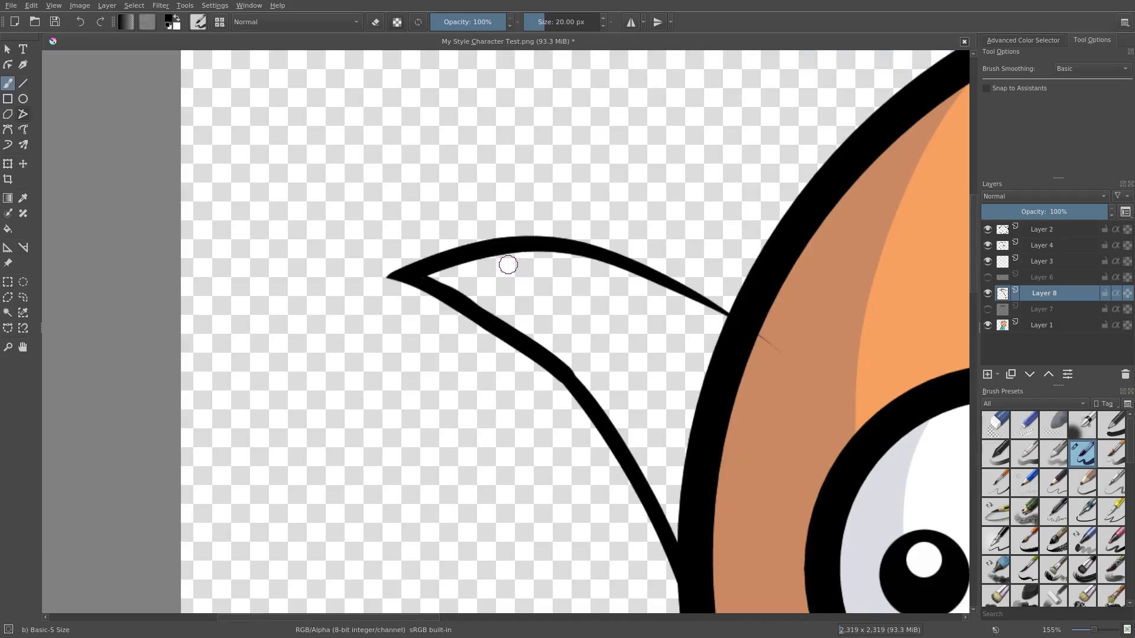
scroll(507, 261, down, 5)
mouse_move(614, 295)
mouse_down()
mouse_move(671, 362)
mouse_move(651, 327)
mouse_move(464, 230)
mouse_move(473, 260)
mouse_up()
drag(567, 319, 370, 349)
drag(615, 145, 367, 352)
scroll(378, 343, down, 2)
drag(719, 115, 530, 66)
mouse_move(574, 146)
mouse_down()
mouse_move(512, 98)
mouse_move(500, 120)
mouse_up()
drag(515, 211, 377, 405)
drag(382, 334, 374, 425)
- Thicken the outer edge of the uppermost left hair spike and erase its tip to a clean sharp point
scroll(385, 416, up, 7)
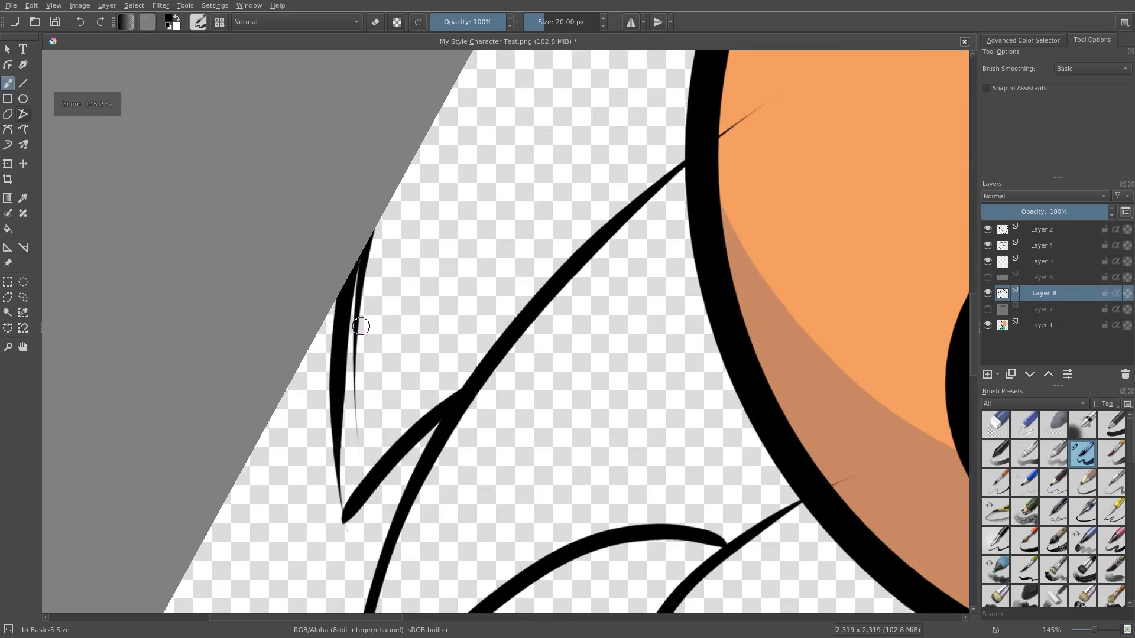
drag(358, 227, 361, 372)
drag(358, 334, 370, 420)
key(e)
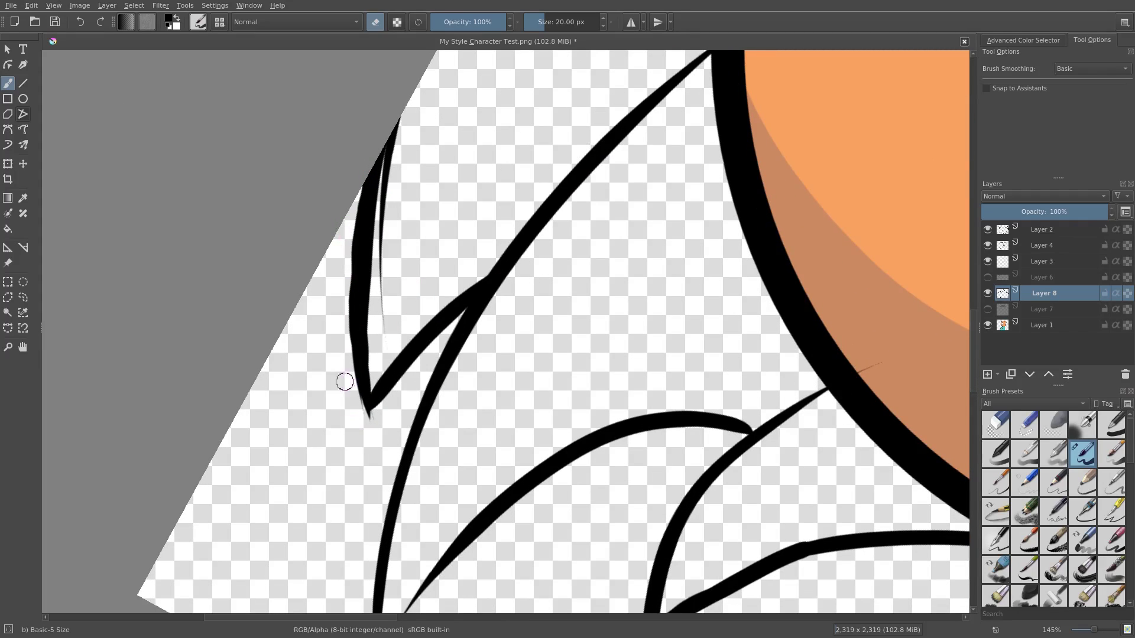
drag(340, 321, 366, 437)
drag(348, 376, 371, 442)
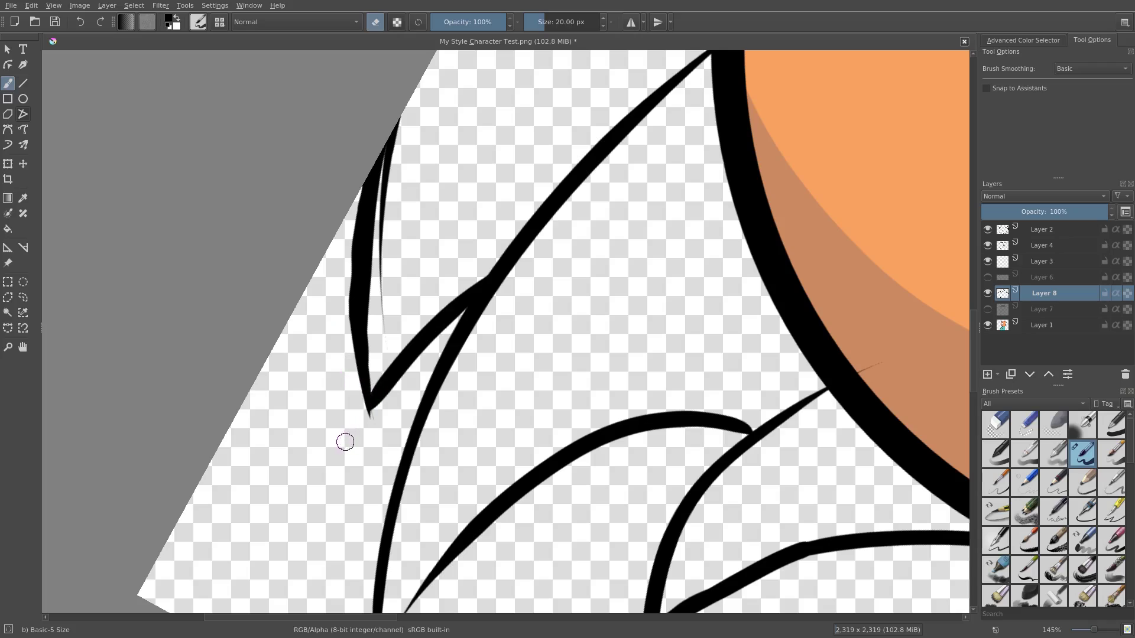
drag(414, 377, 355, 430)
key(e)
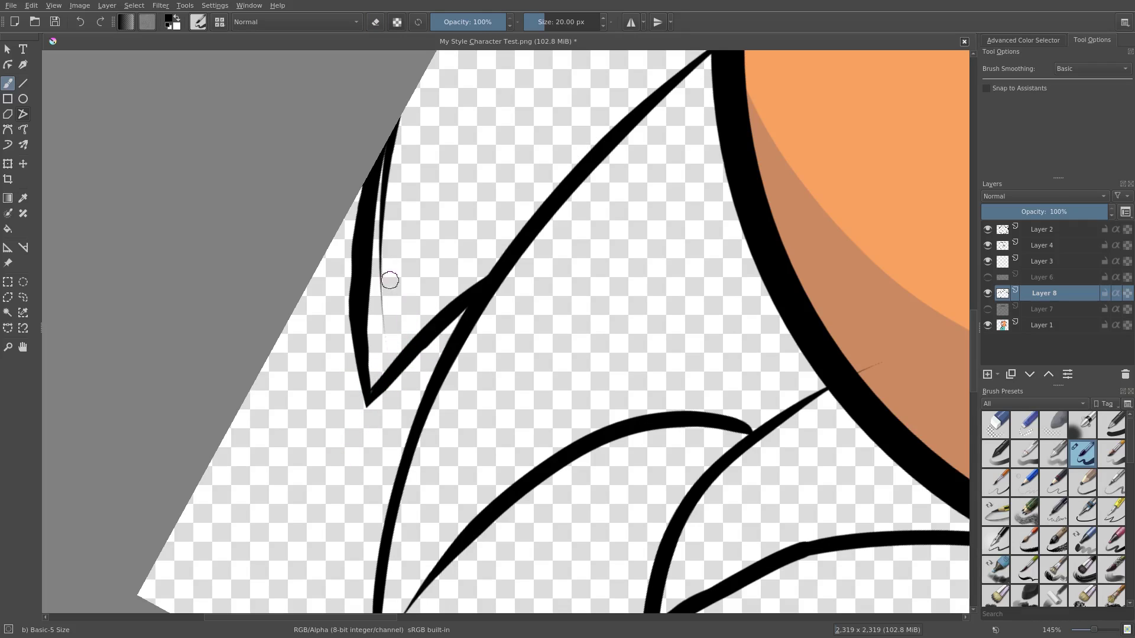
- Erase the stray thin line inside the uppermost left spike and slim down its outer edge
key(e)
mouse_move(385, 297)
mouse_down()
mouse_move(400, 127)
mouse_move(342, 325)
mouse_up()
key(e)
key(e)
drag(354, 187, 349, 316)
key(e)
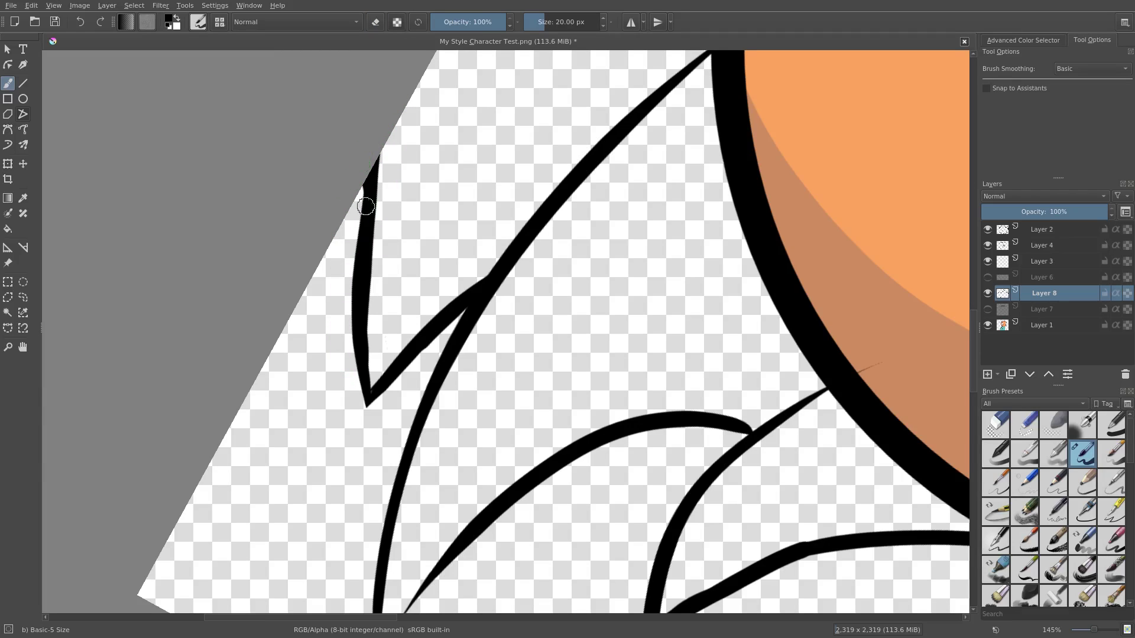
- Repaint the outer edge of the uppermost left spike thicker and trim the excess near its tip
mouse_move(366, 206)
mouse_down()
mouse_move(352, 319)
mouse_move(355, 211)
mouse_move(354, 370)
mouse_up()
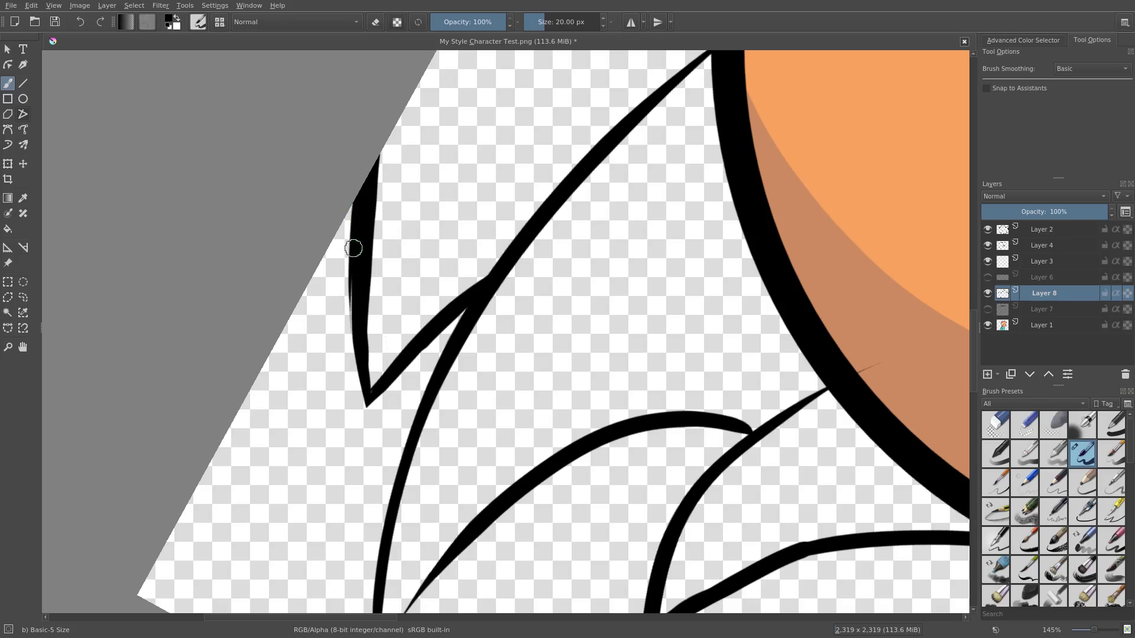
drag(354, 248, 353, 347)
drag(351, 279, 356, 342)
key(e)
drag(341, 277, 347, 384)
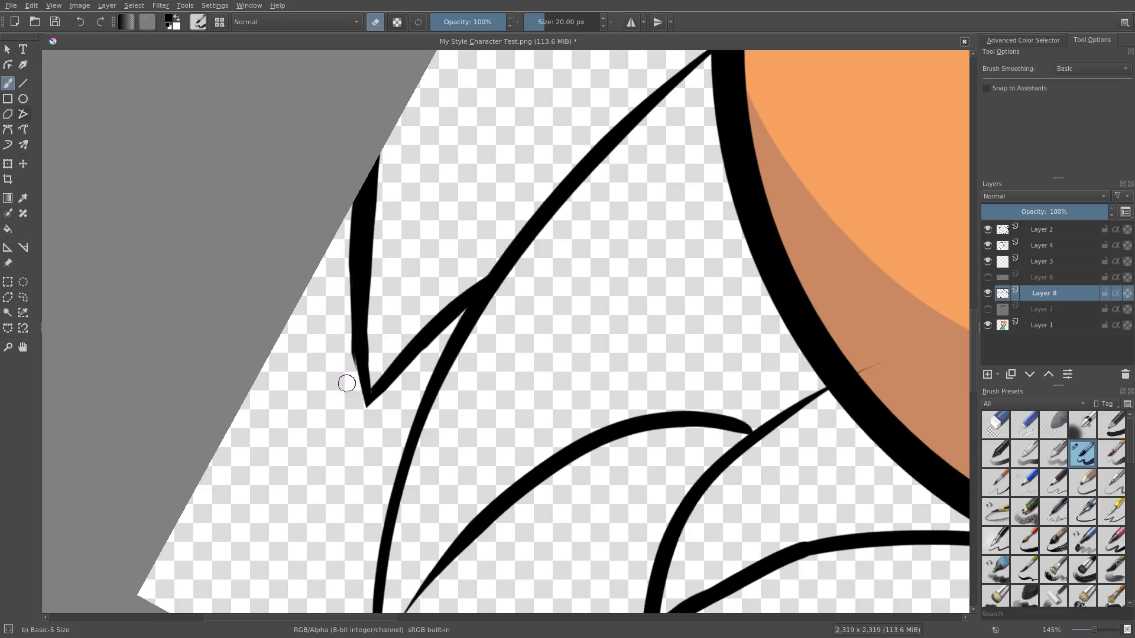
- Join the two outlines of the middle left hair spike at its tip and erase the rounded end to a point
key(5)
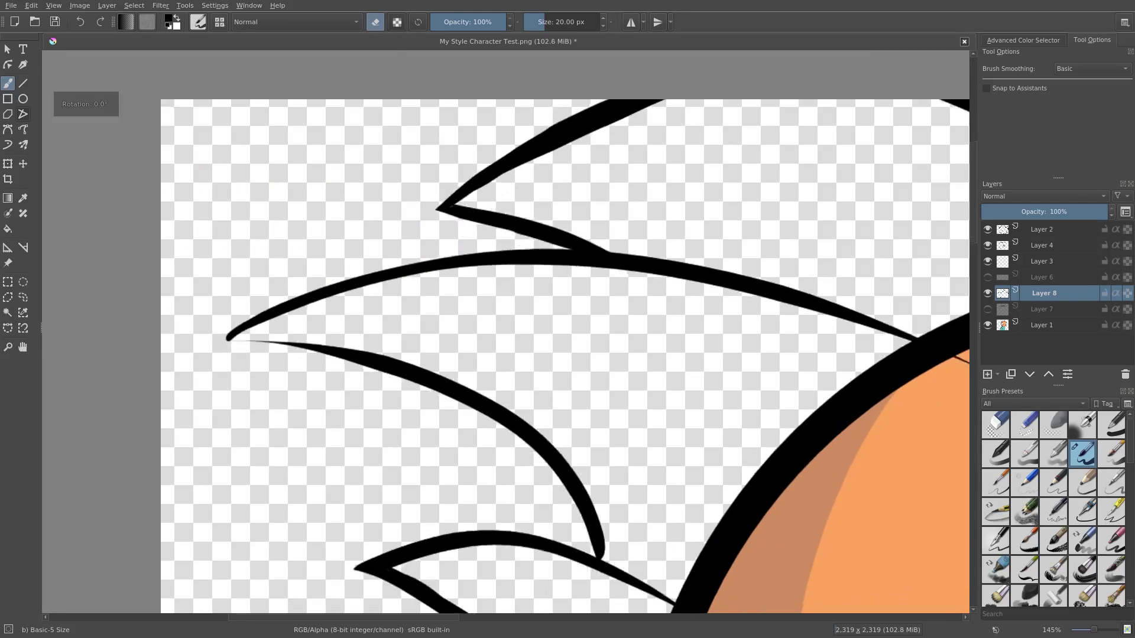
drag(480, 252, 491, 246)
drag(351, 314, 502, 264)
drag(610, 224, 524, 216)
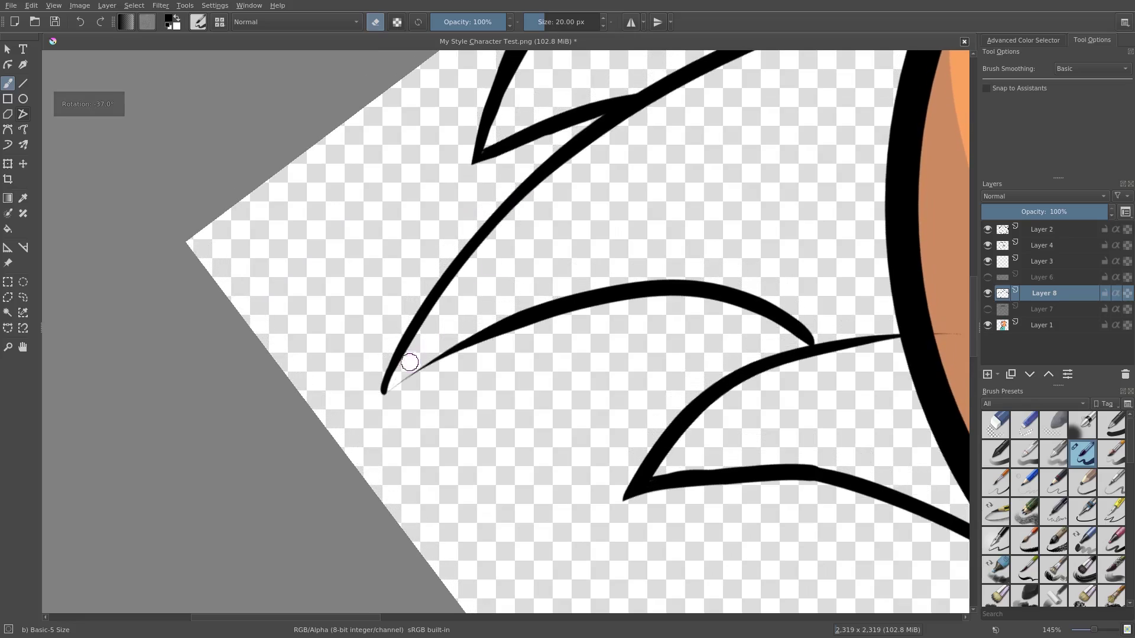
key(e)
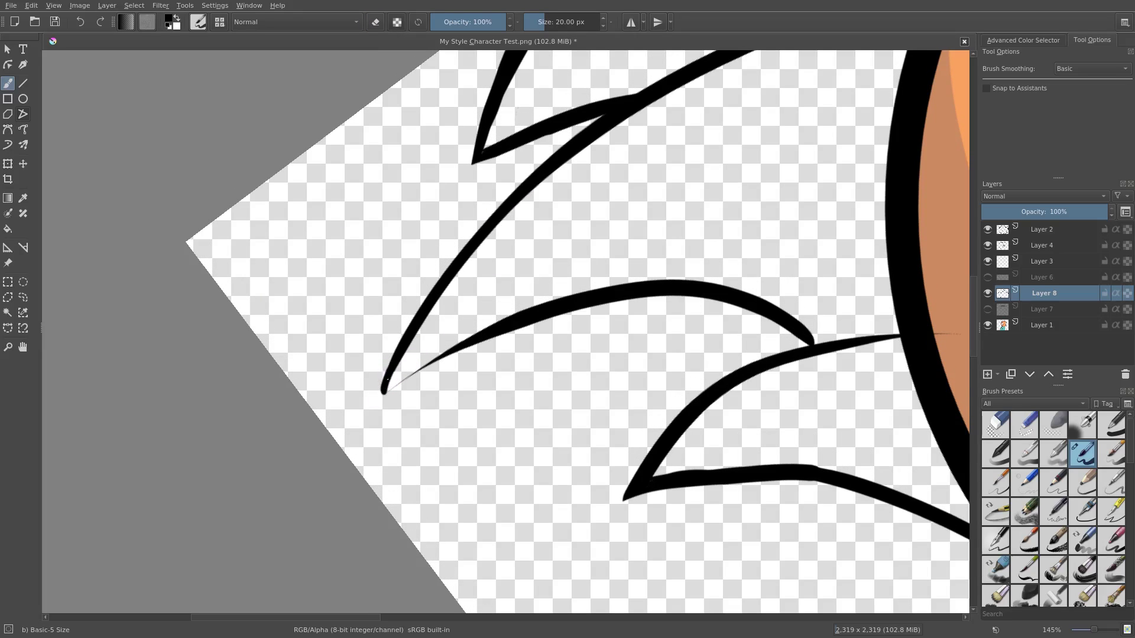
drag(388, 392, 530, 315)
key(e)
mouse_move(379, 407)
mouse_down()
mouse_move(496, 347)
mouse_move(480, 353)
mouse_up()
key(e)
- Thicken and smooth the lower contour of the middle left hair spike from its tip to its base
drag(390, 384, 491, 321)
key(e)
drag(413, 357, 501, 315)
key(e)
drag(814, 343, 536, 304)
mouse_move(523, 294)
mouse_down()
mouse_move(539, 313)
mouse_move(652, 285)
mouse_up()
key(e)
- Paint a small curved hair tuft with a pointed tip just above the right eye
scroll(536, 304, down, 3)
key(e)
drag(535, 209, 578, 186)
mouse_move(577, 187)
mouse_down()
mouse_move(565, 233)
mouse_move(564, 206)
mouse_move(597, 295)
mouse_up()
key(ctrl+z)
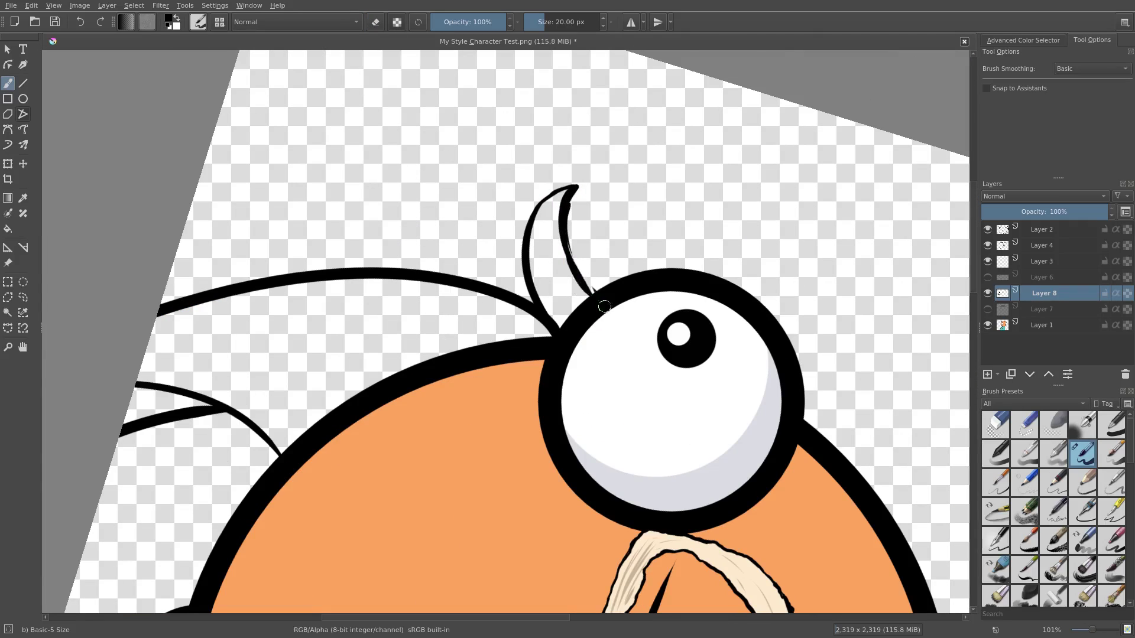
drag(569, 244, 594, 292)
- Refine the pointed tip of the small tuft above the right eye
key(e)
key(e)
scroll(542, 203, up, 5)
key(e)
key(e)
mouse_move(561, 195)
mouse_down()
mouse_move(541, 209)
mouse_move(617, 162)
mouse_up()
scroll(598, 175, down, 10)
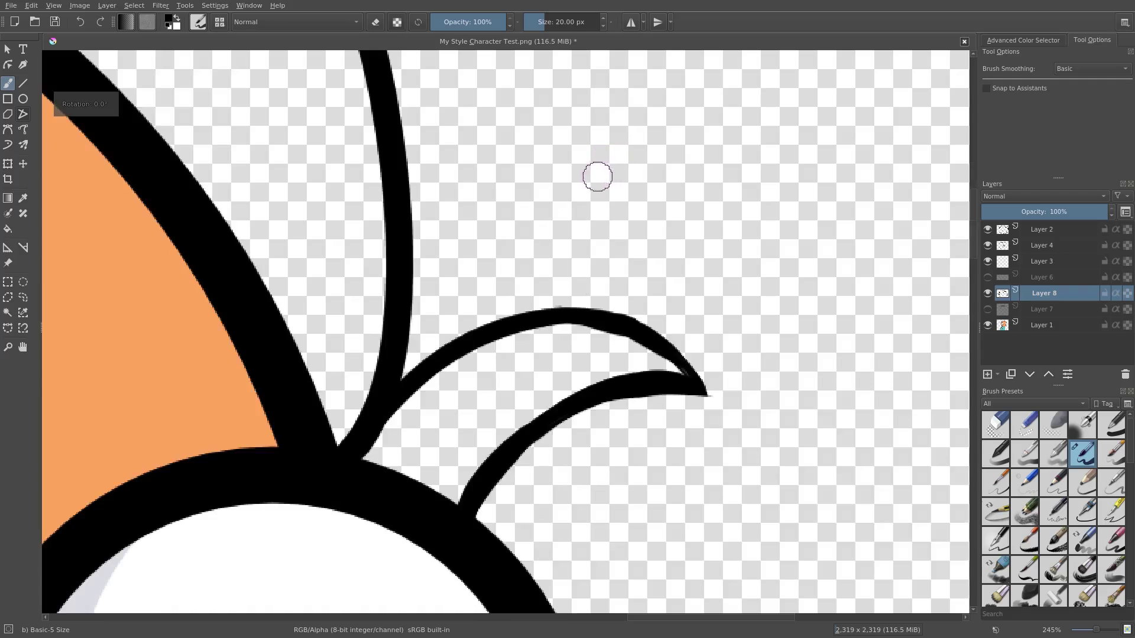
- Erase the ends of the hair outlines touching the head's upper edge and move Layer 8 to the top of the stack
scroll(591, 228, up, 1)
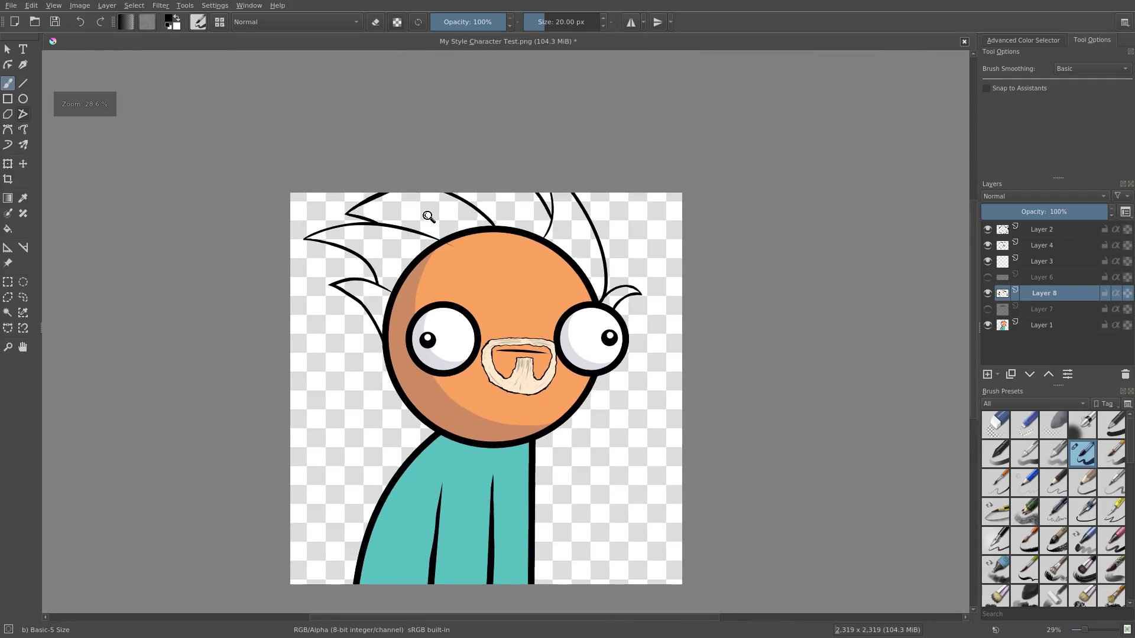
scroll(483, 178, up, 2)
key(e)
drag(634, 285, 644, 215)
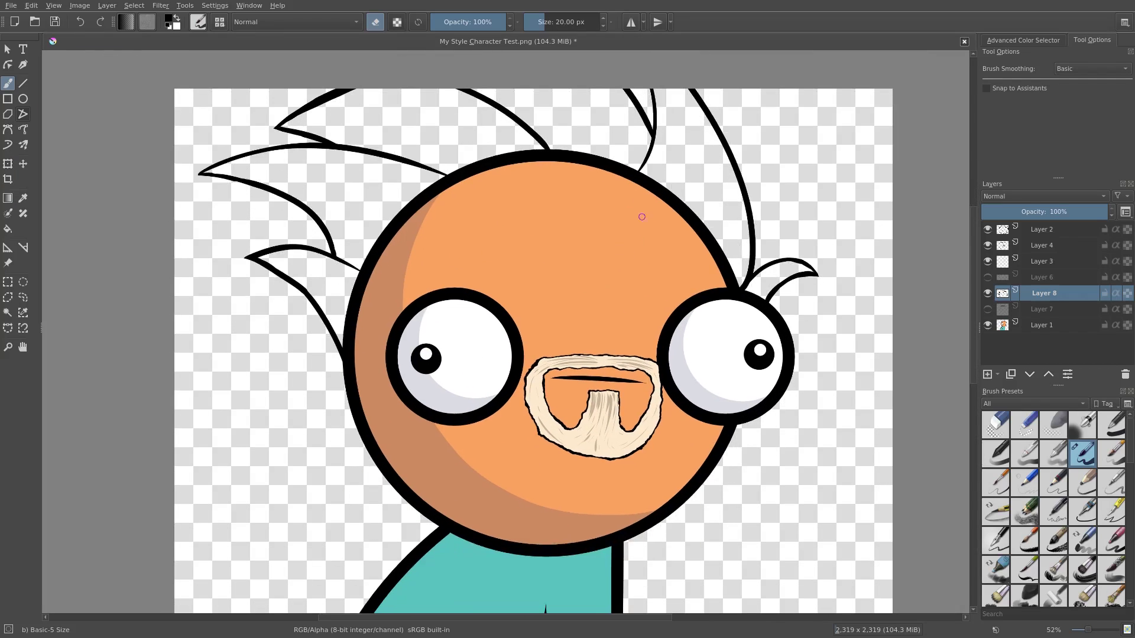
drag(563, 255, 562, 271)
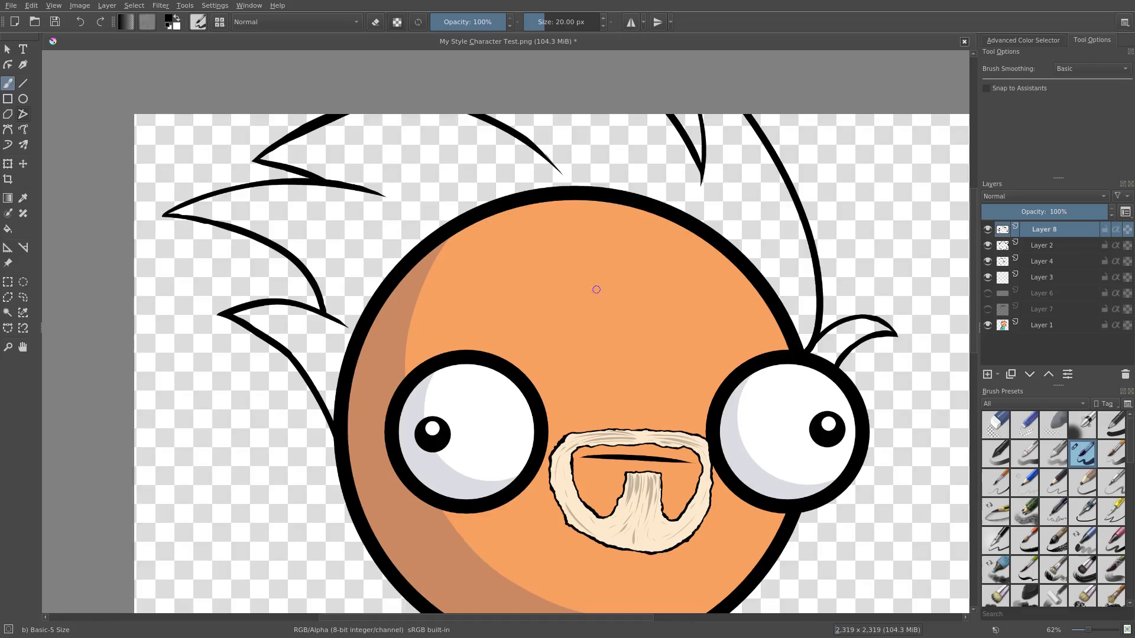
drag(596, 289, 555, 270)
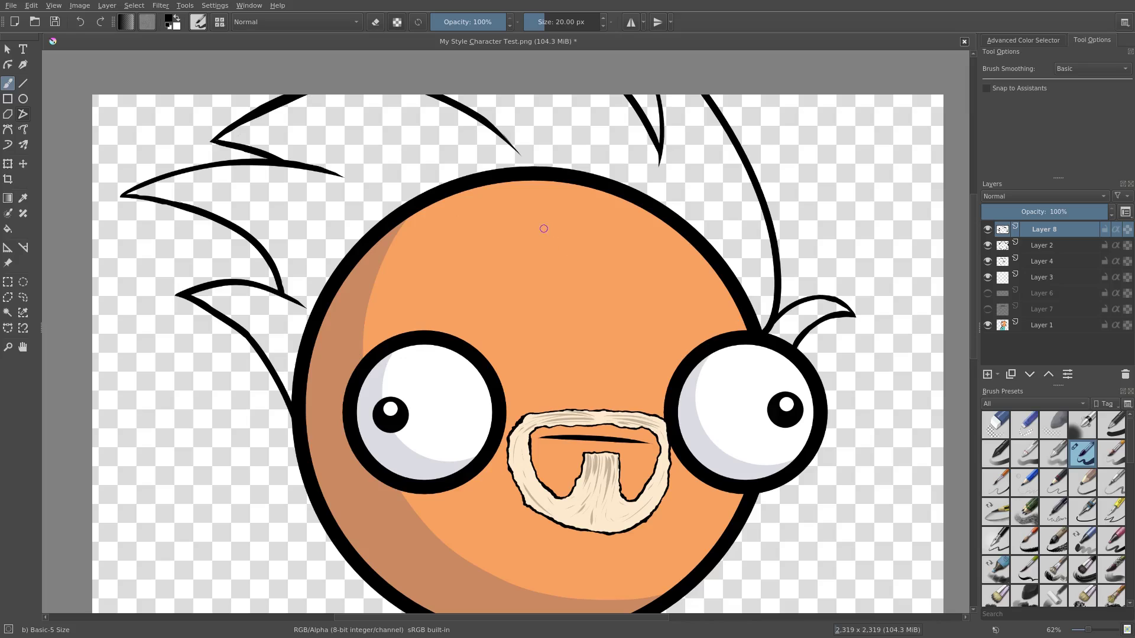
- Paint a jagged W-shaped hairline on the forehead and close the gaps between its strokes
drag(544, 229, 558, 242)
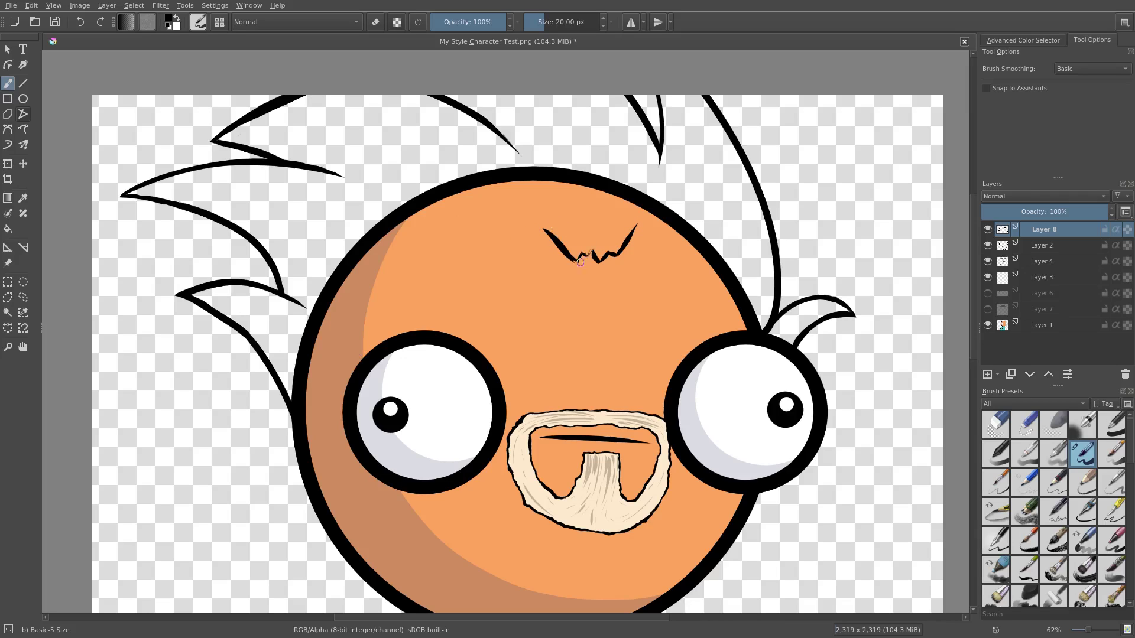
scroll(628, 268, up, 3)
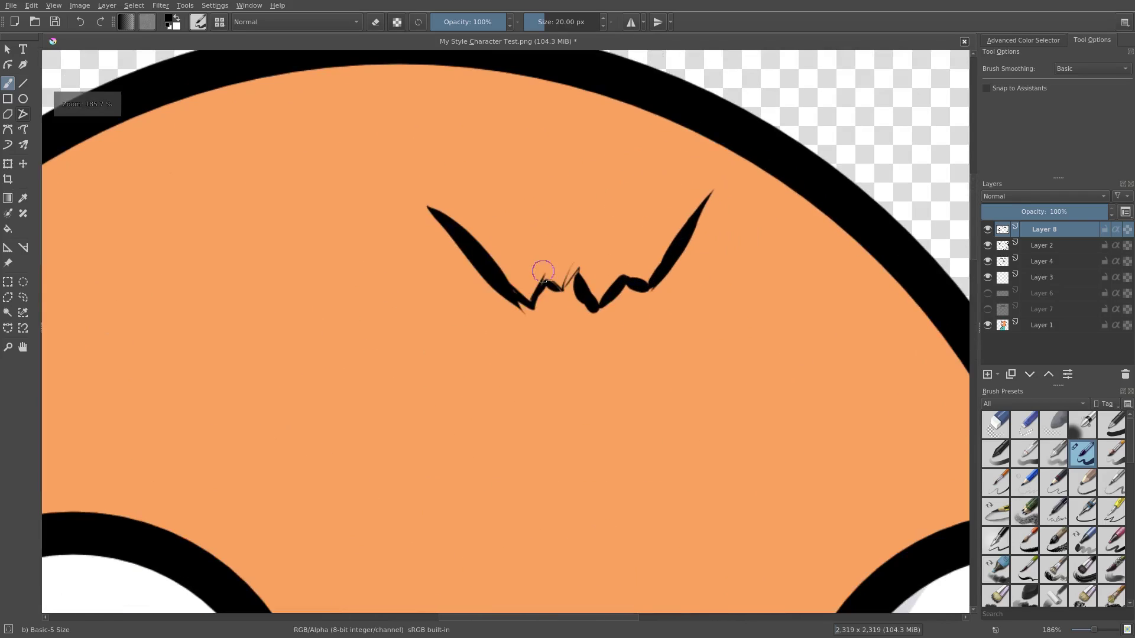
mouse_move(523, 300)
mouse_down()
mouse_move(547, 278)
mouse_move(578, 277)
mouse_up()
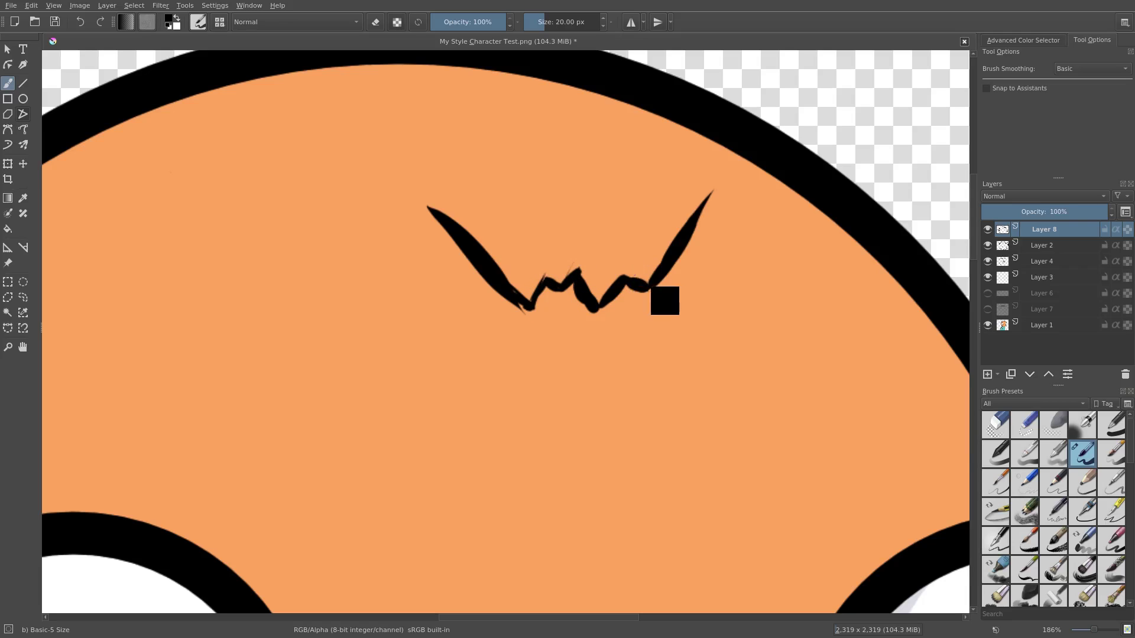
scroll(680, 316, down, 4)
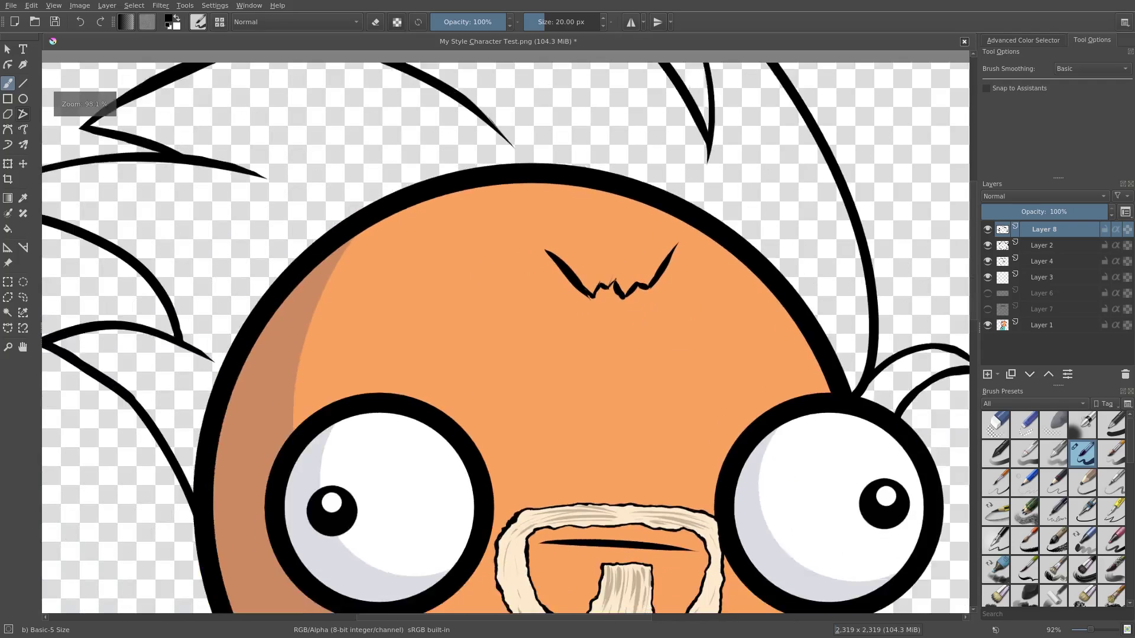
scroll(637, 277, down, 1)
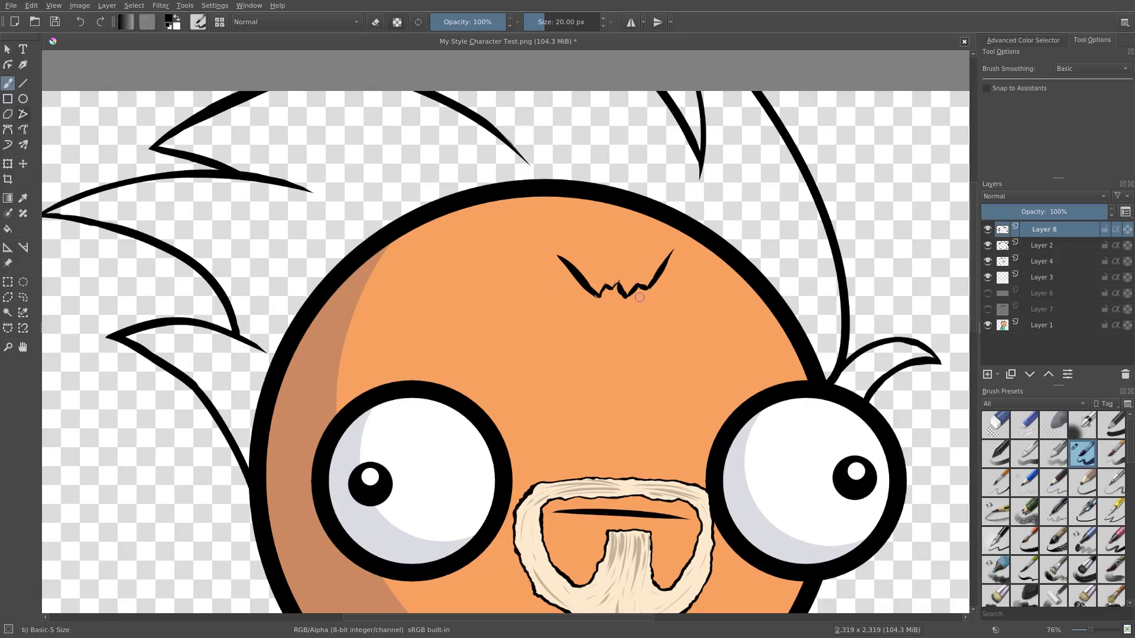
- Paint a short stroke running back down from the left tip of the forehead hairline
drag(639, 300, 724, 260)
drag(627, 357, 712, 74)
drag(511, 142, 546, 576)
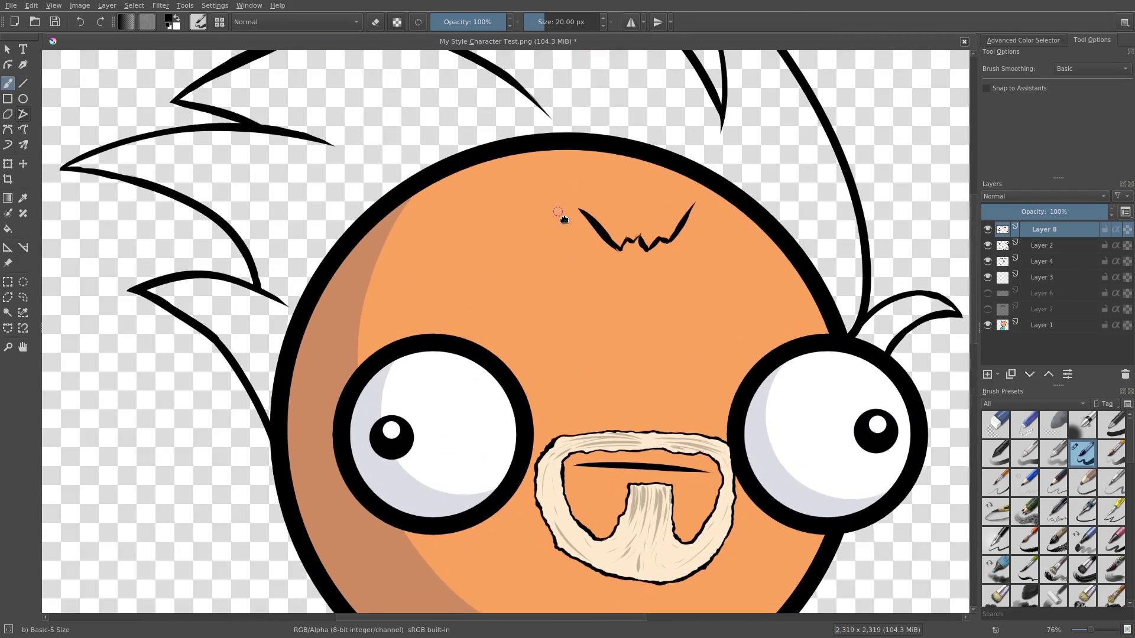
drag(561, 217, 574, 227)
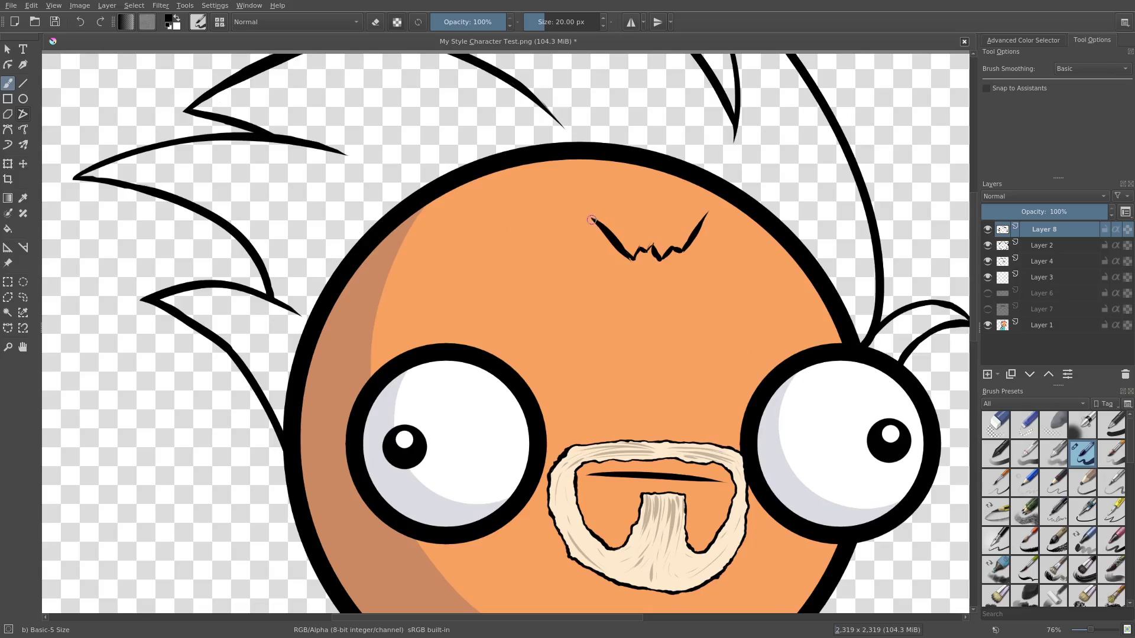
drag(600, 244, 449, 206)
click(54, 5)
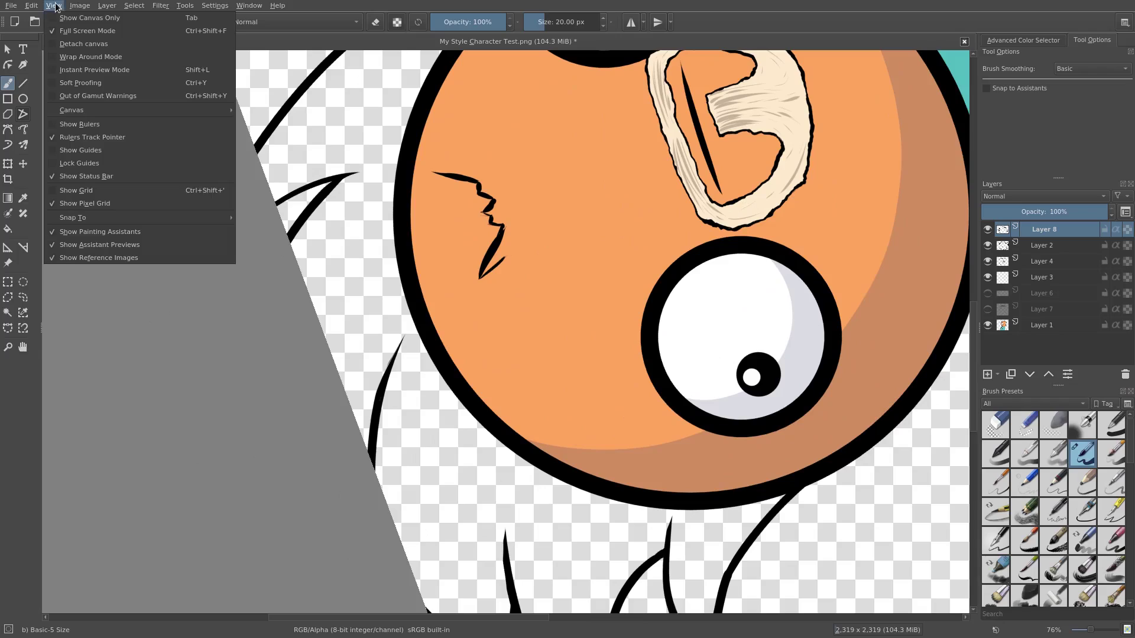
mouse_move(31, 6)
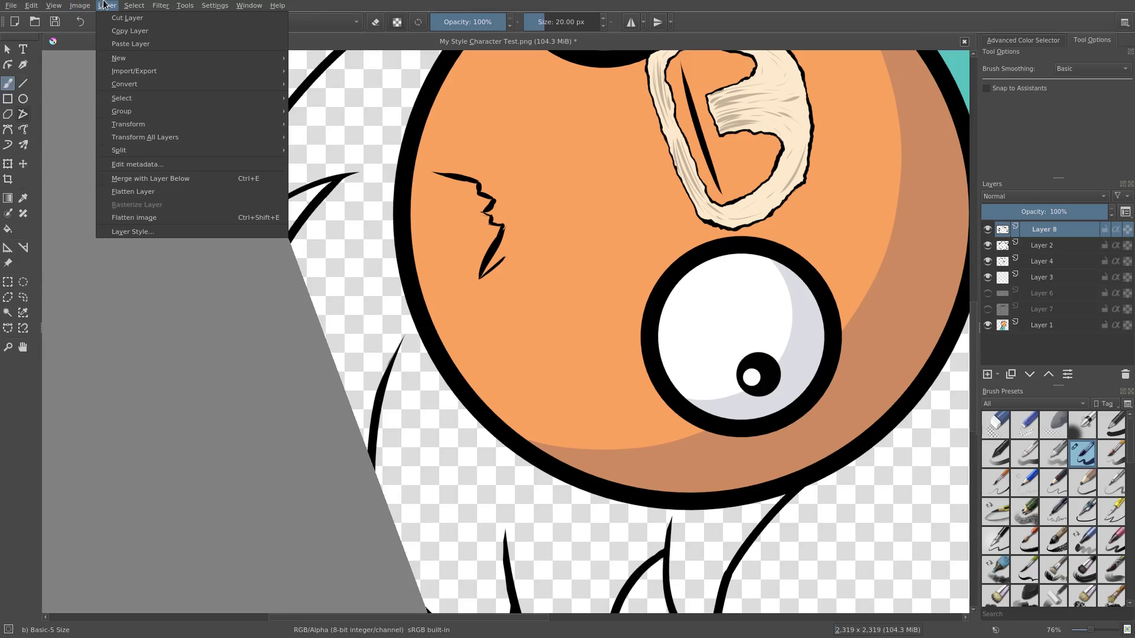
click(199, 312)
key(4)
key(5)
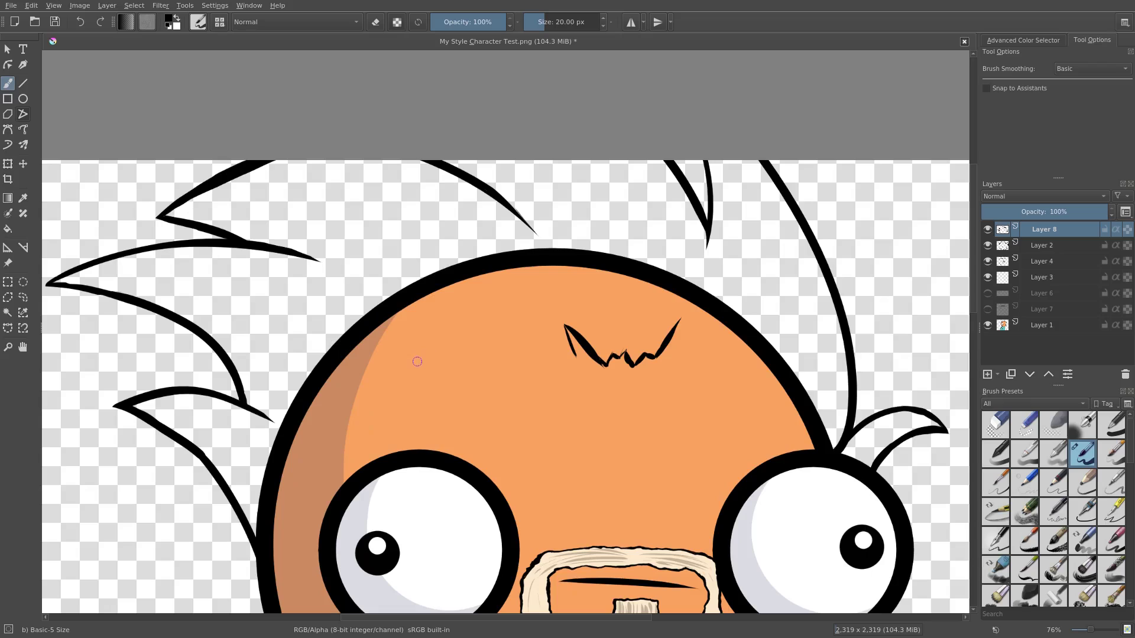
key(1)
key(2)
key(3)
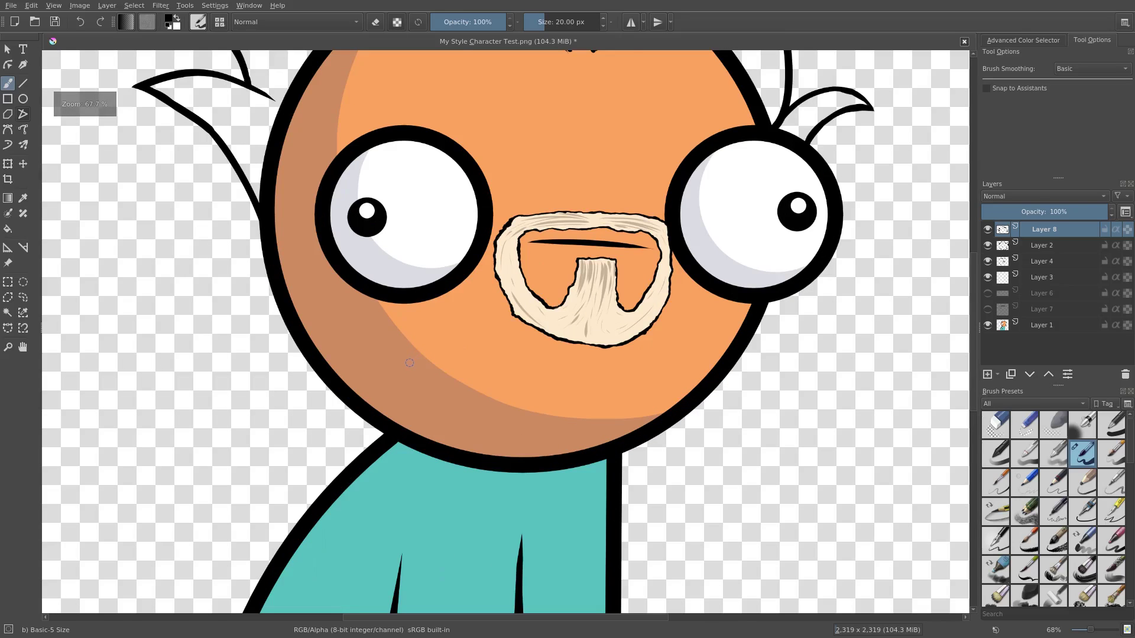
key(2)
key(3)
key(4)
key(4)
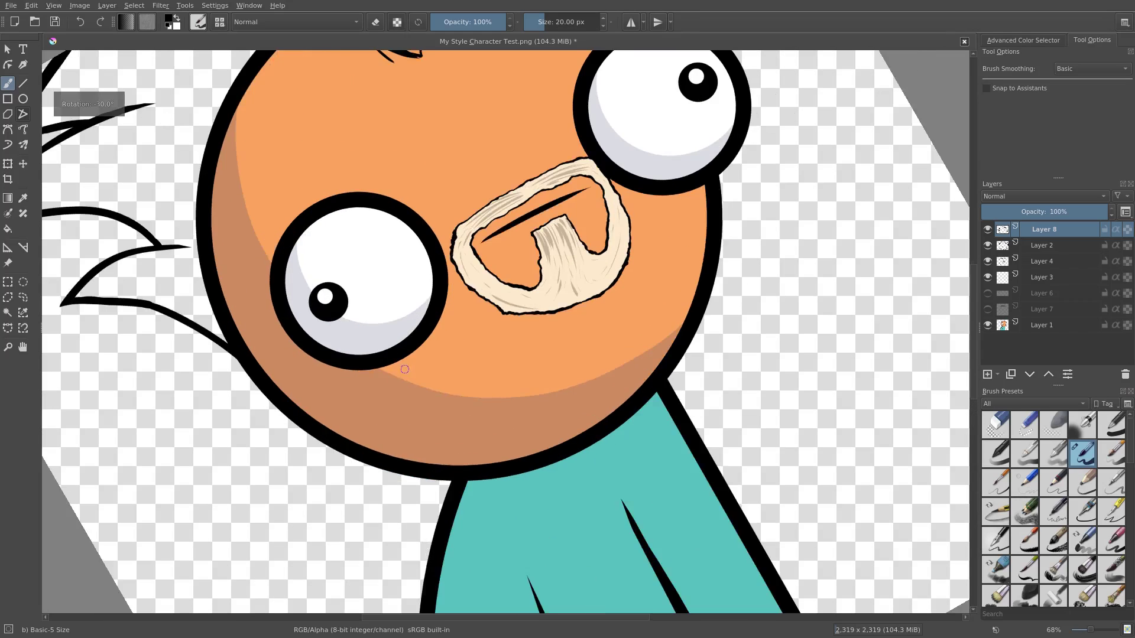
key(5)
key(6)
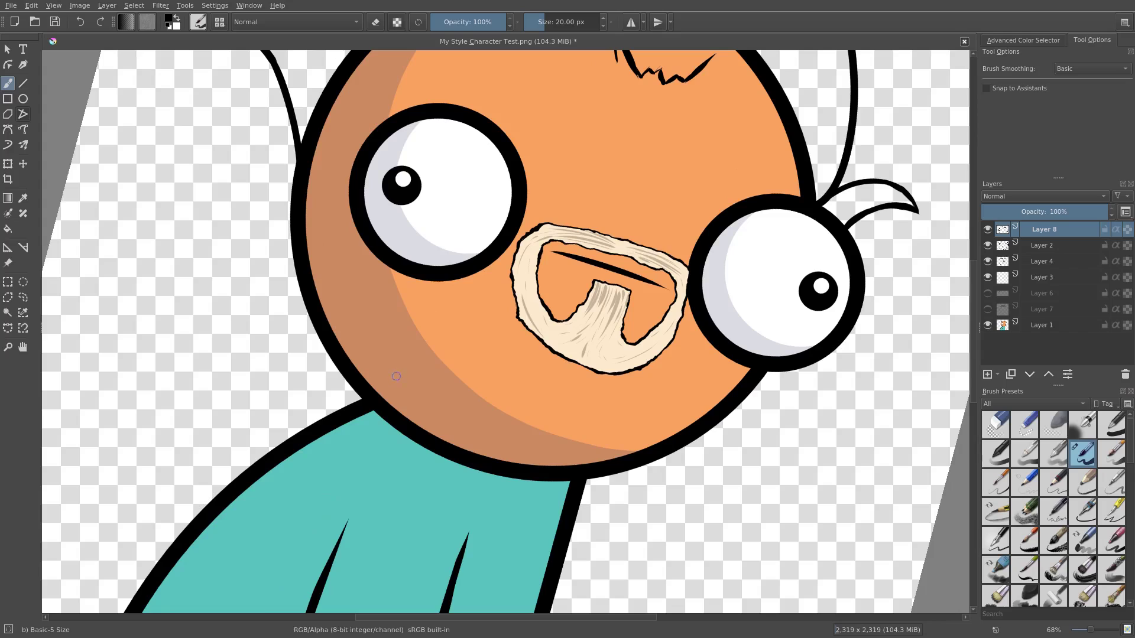
key(4)
key(4)
key(4)
key(4)
key(4)
key(4)
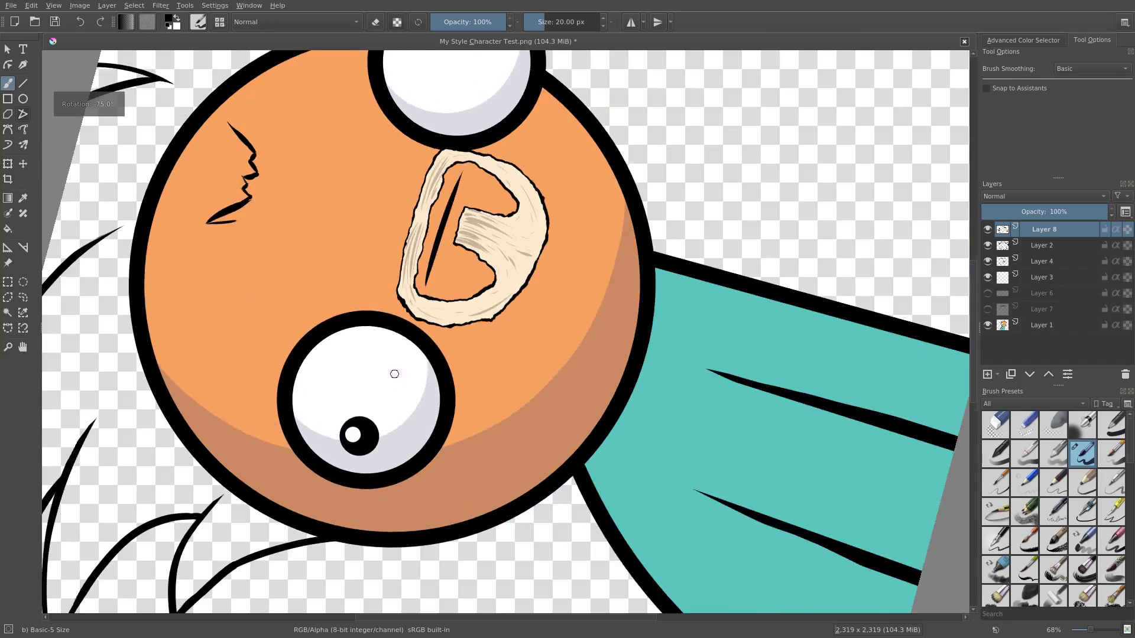
key(4)
key(4)
key(4)
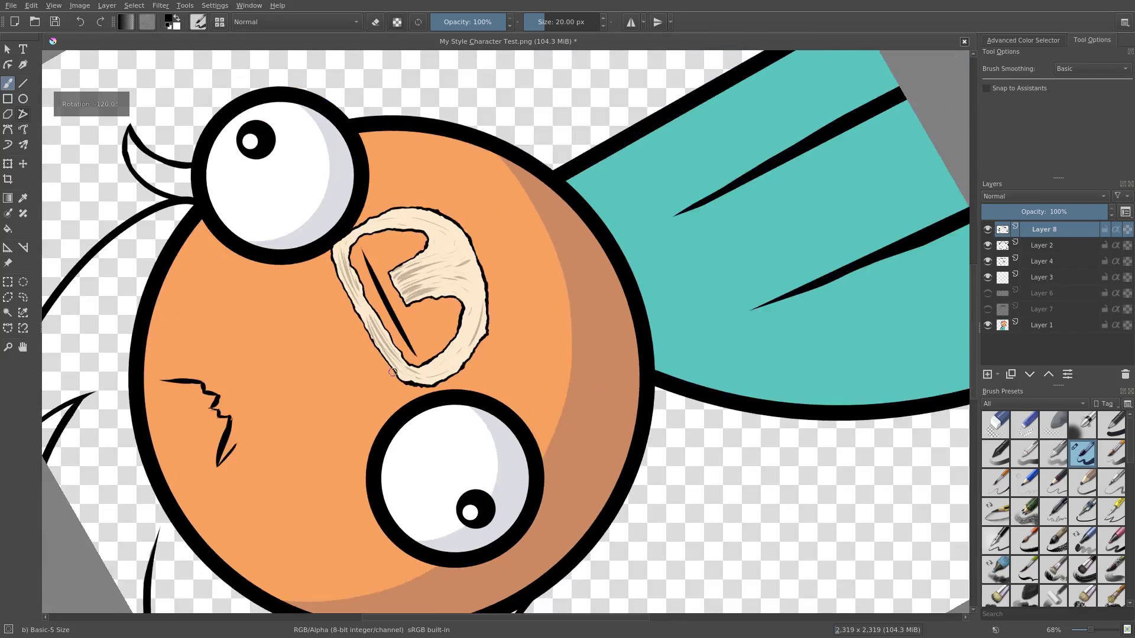
key(6)
key(6)
key(6)
key(6)
key(6)
key(6)
key(6)
key(6)
key(6)
key(6)
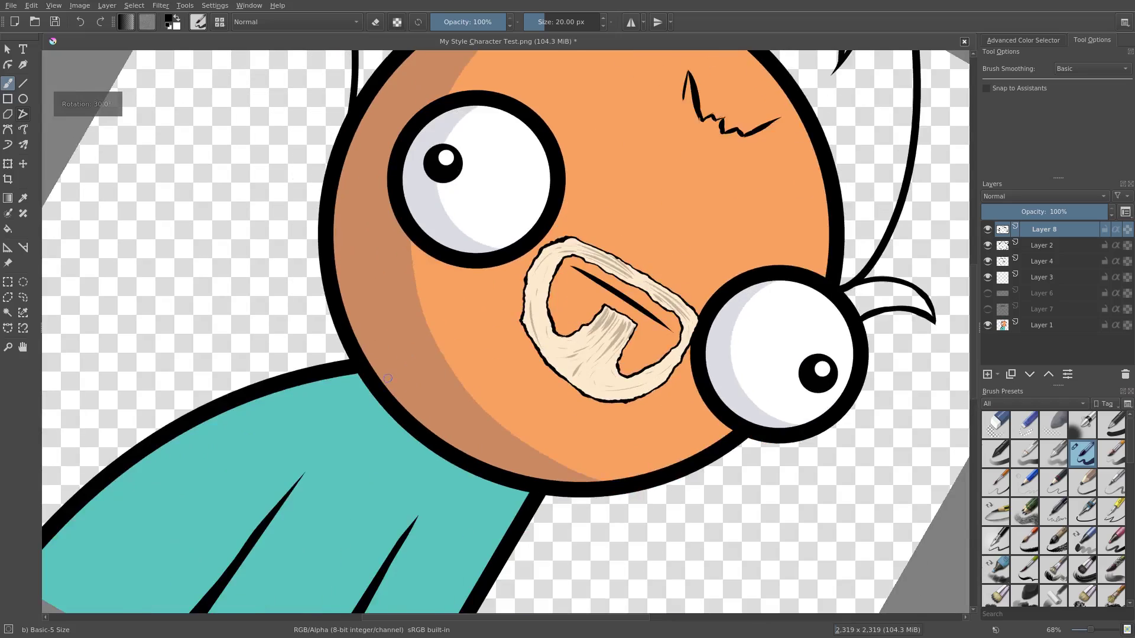
key(4)
key(4)
key(4)
key(4)
key(4)
key(4)
key(4)
key(4)
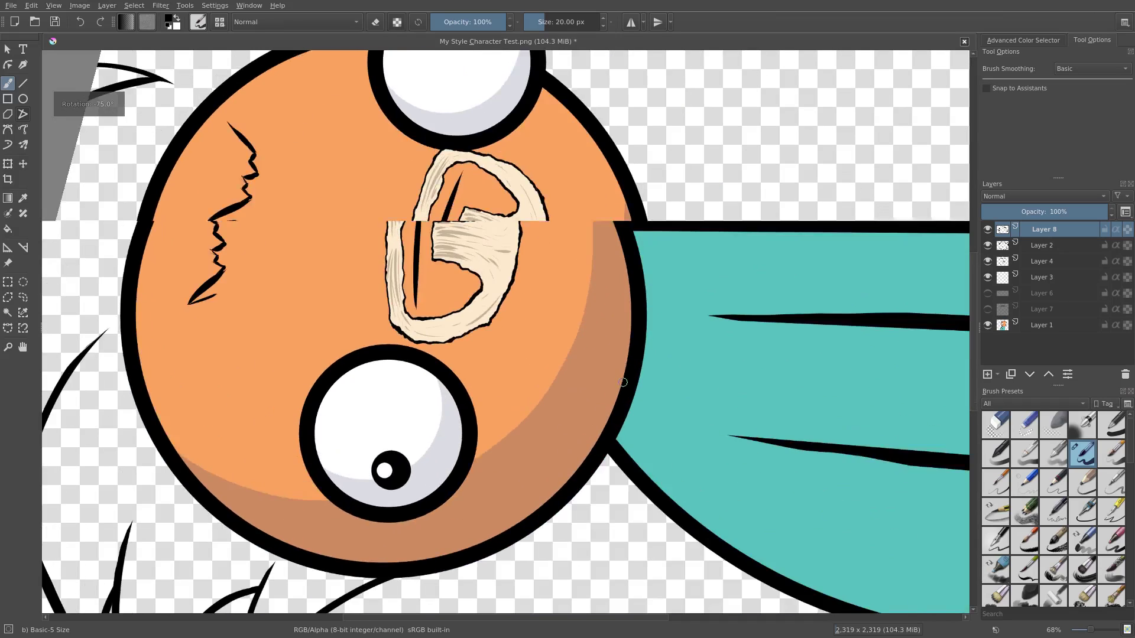
key(6)
key(6)
key(6)
key(6)
key(6)
key(6)
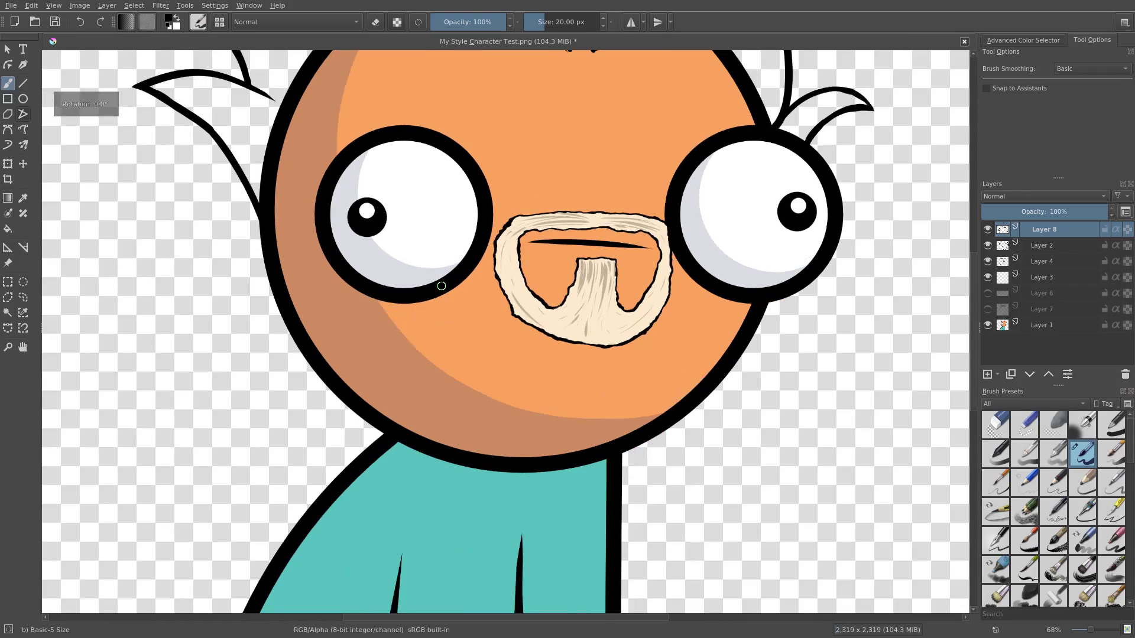
key(4)
key(4)
key(4)
key(6)
key(6)
key(6)
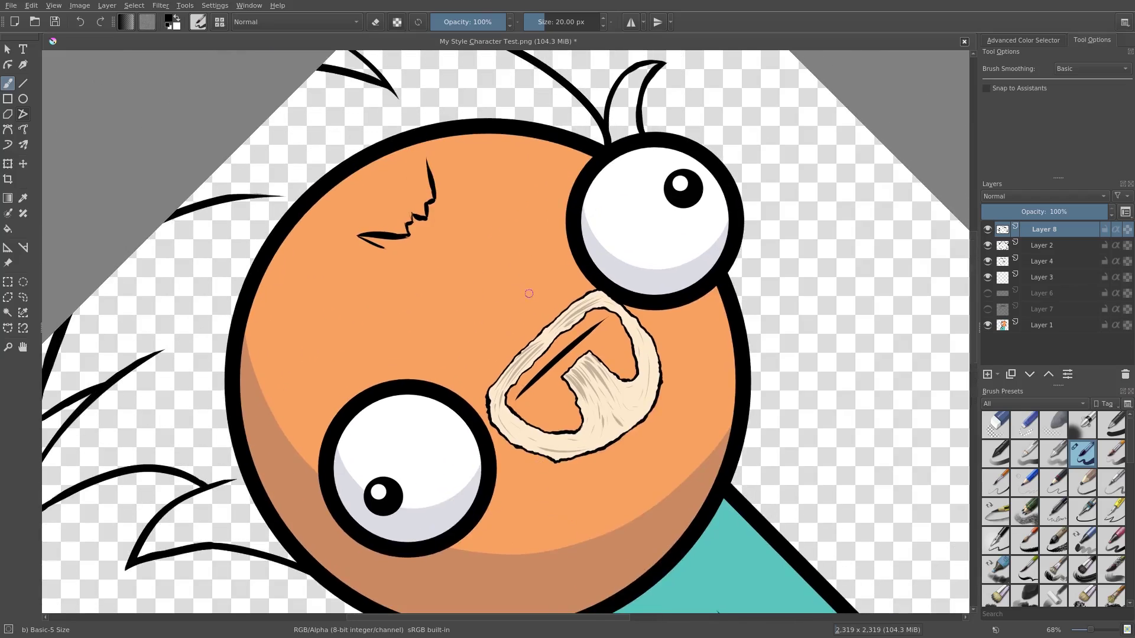
- Paint black zigzag strokes that extend the jagged hairline from its central W across the left half of the forehead
key(4)
key(4)
key(4)
key(4)
key(4)
key(4)
key(4)
key(4)
key(4)
key(4)
key(4)
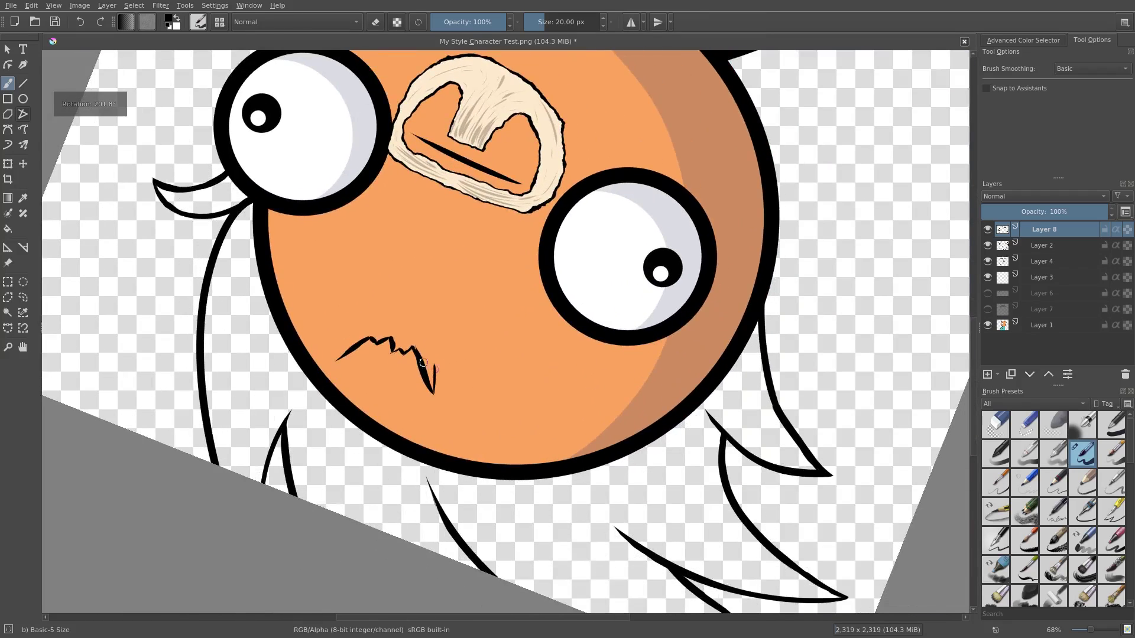
drag(435, 366, 455, 407)
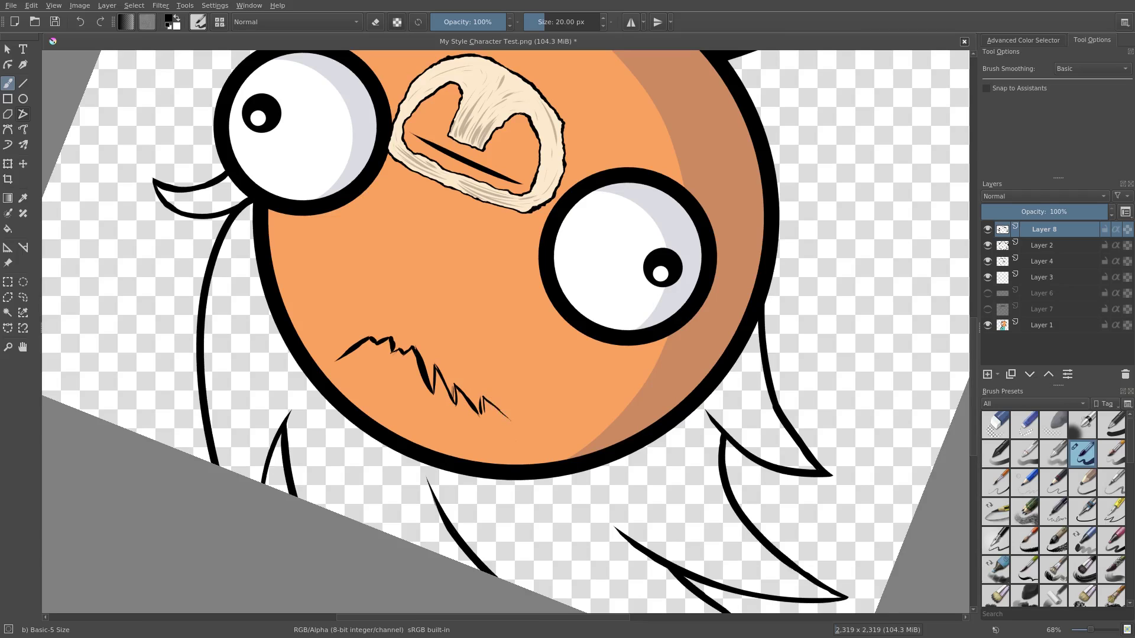
drag(489, 400, 528, 442)
- Continue the jagged hairline across the right side of the forehead and bring both ends down to the head outline
key(4)
key(4)
key(4)
key(4)
key(4)
key(4)
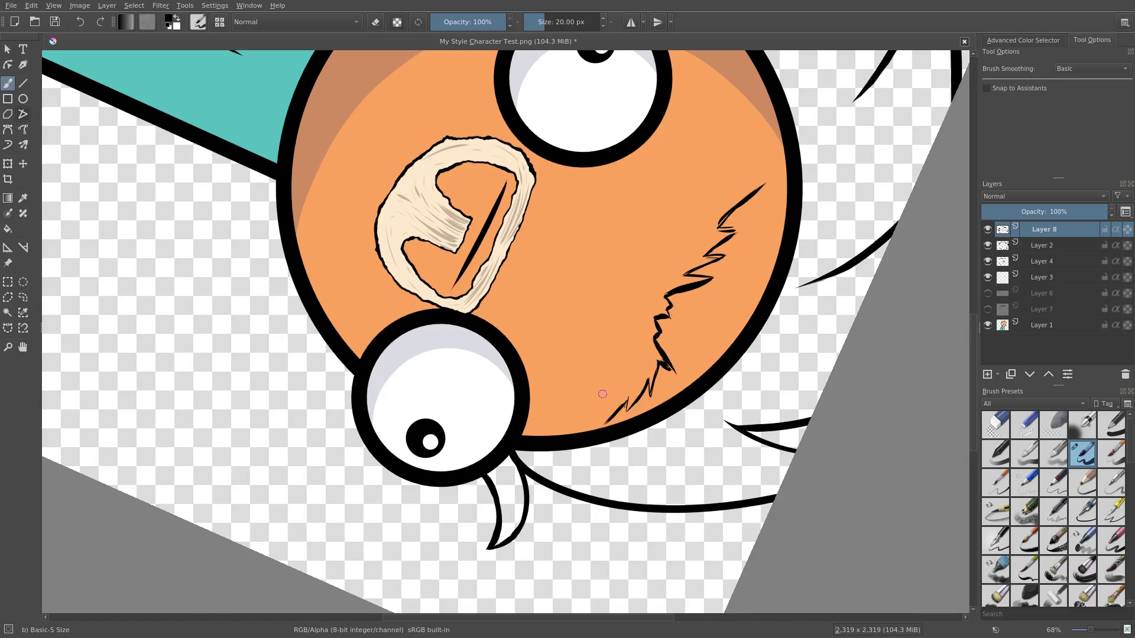
key(5)
drag(641, 312, 754, 303)
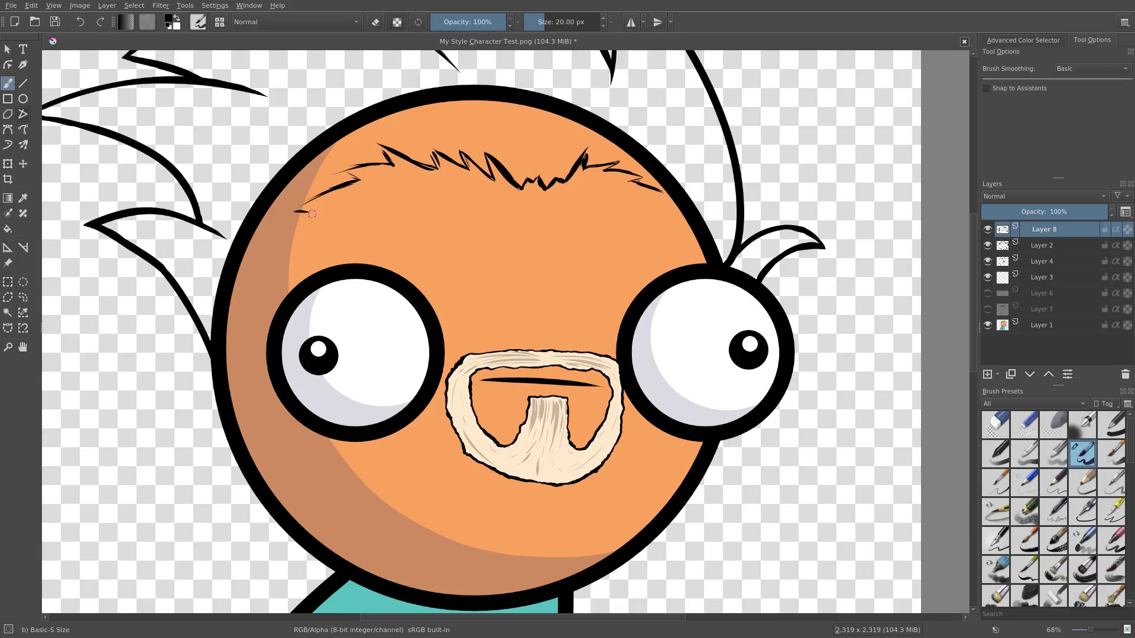
mouse_move(312, 216)
mouse_down()
mouse_move(264, 265)
mouse_move(282, 256)
mouse_move(231, 355)
mouse_up()
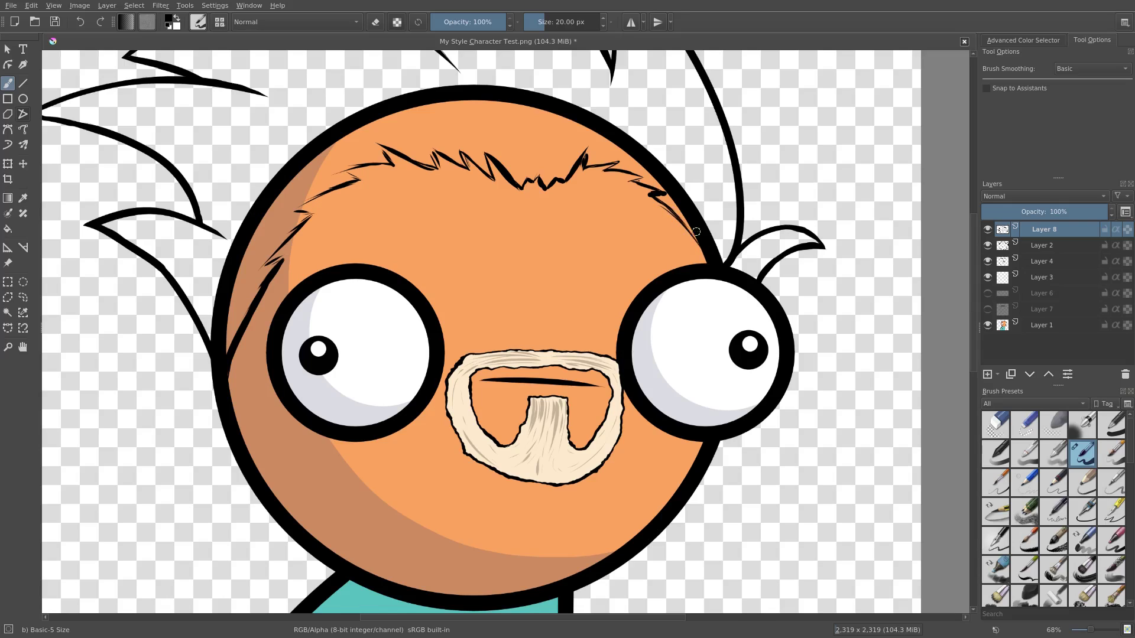
- Add a new layer directly below Layer 8 and sample the beard's cream colour for the brush
drag(665, 227, 665, 354)
drag(665, 354, 665, 340)
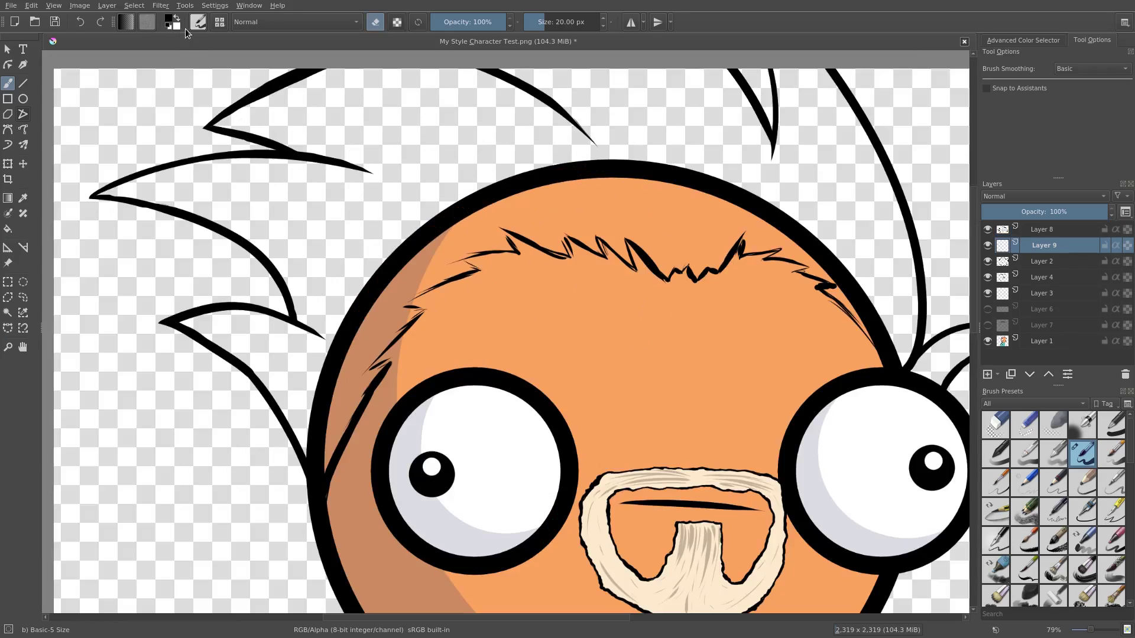
key(p)
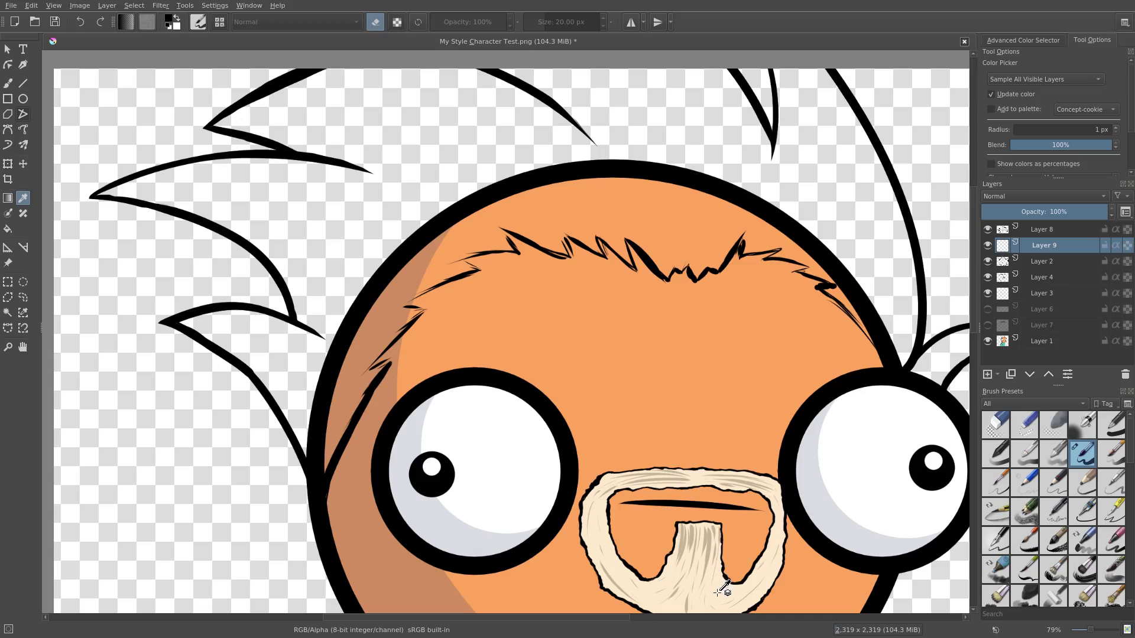
click(720, 584)
key(b)
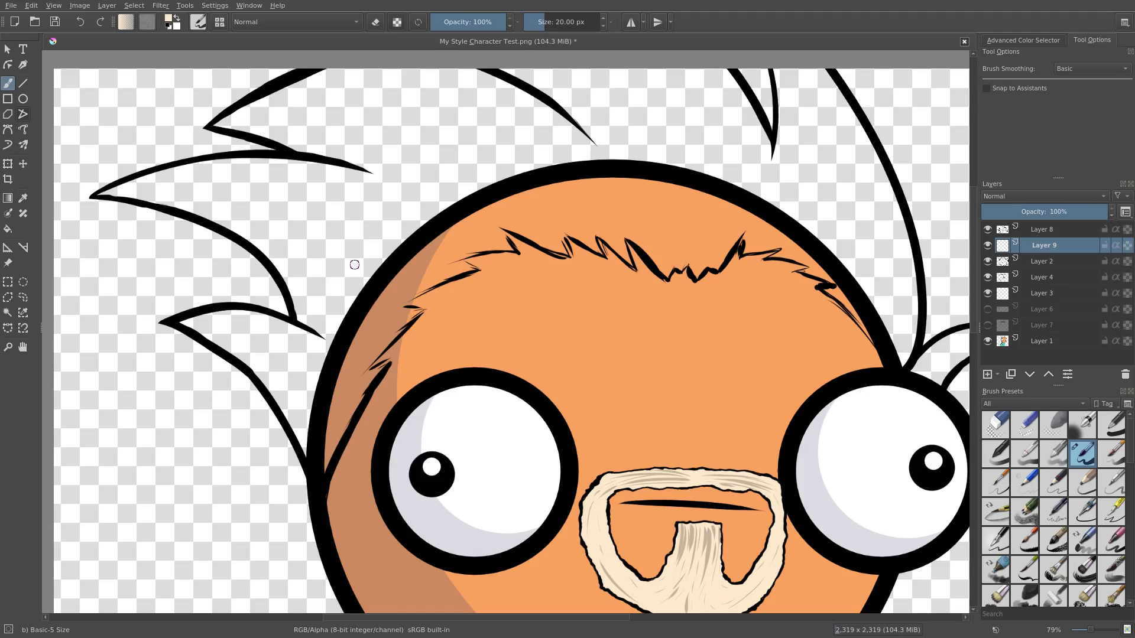
- Paint cream strokes on Layer 9 along the upper side of the jagged hairline, from the left temple to the forehead's centre
drag(360, 231, 386, 282)
scroll(476, 340, up, 3)
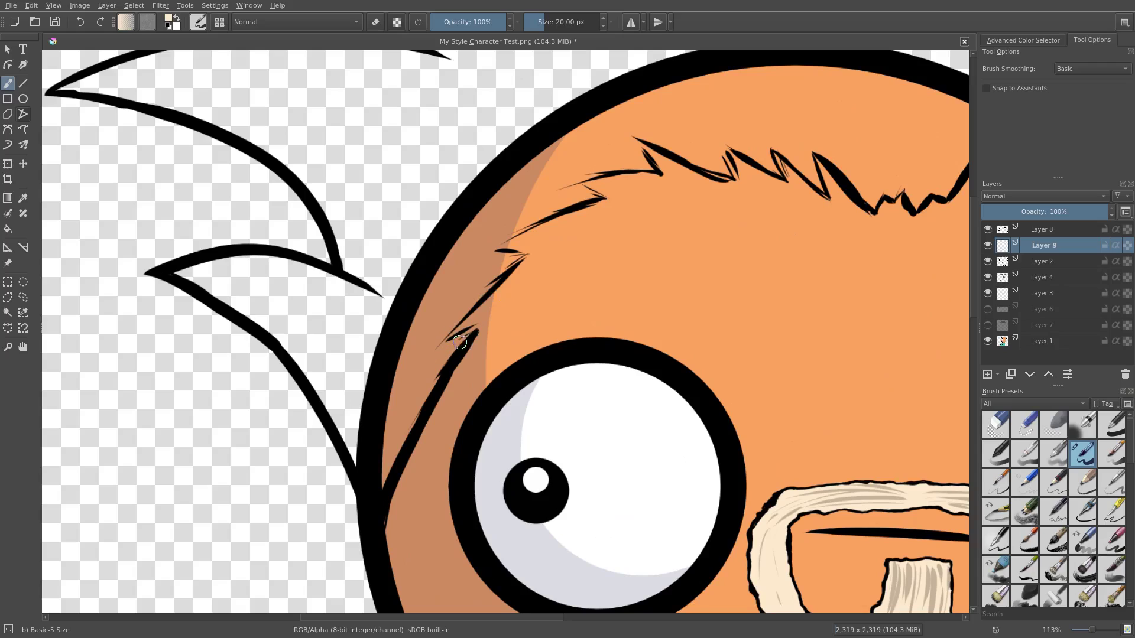
mouse_move(464, 339)
mouse_down()
mouse_move(424, 377)
mouse_move(465, 342)
mouse_move(395, 442)
mouse_up()
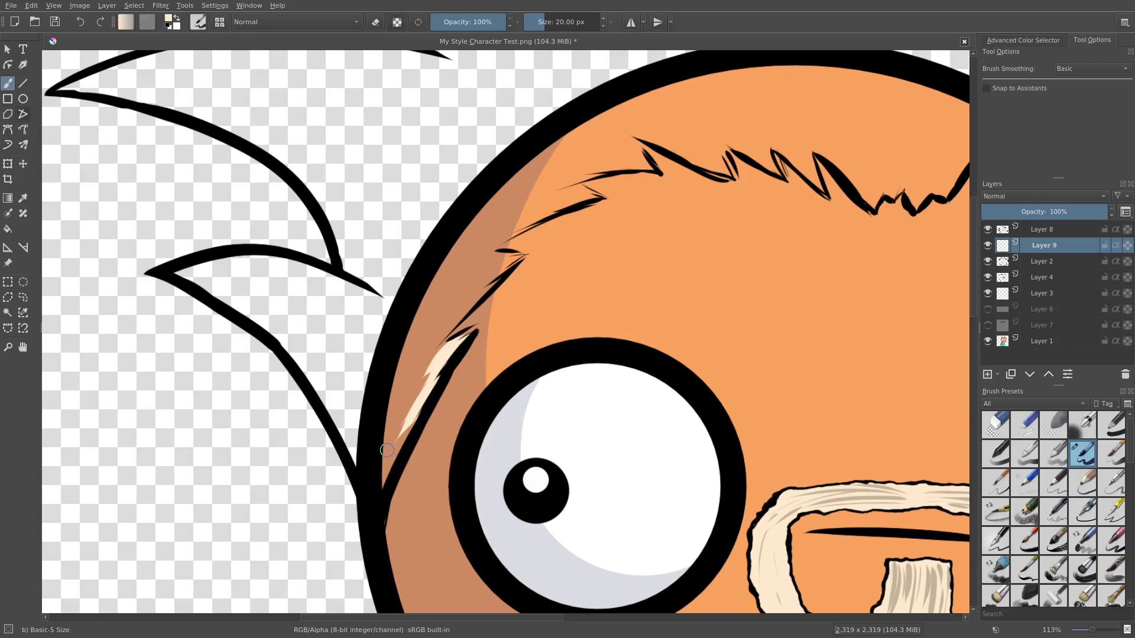
drag(425, 381, 389, 434)
mouse_move(449, 347)
mouse_down()
mouse_move(431, 362)
mouse_move(433, 343)
mouse_move(524, 254)
mouse_move(491, 266)
mouse_up()
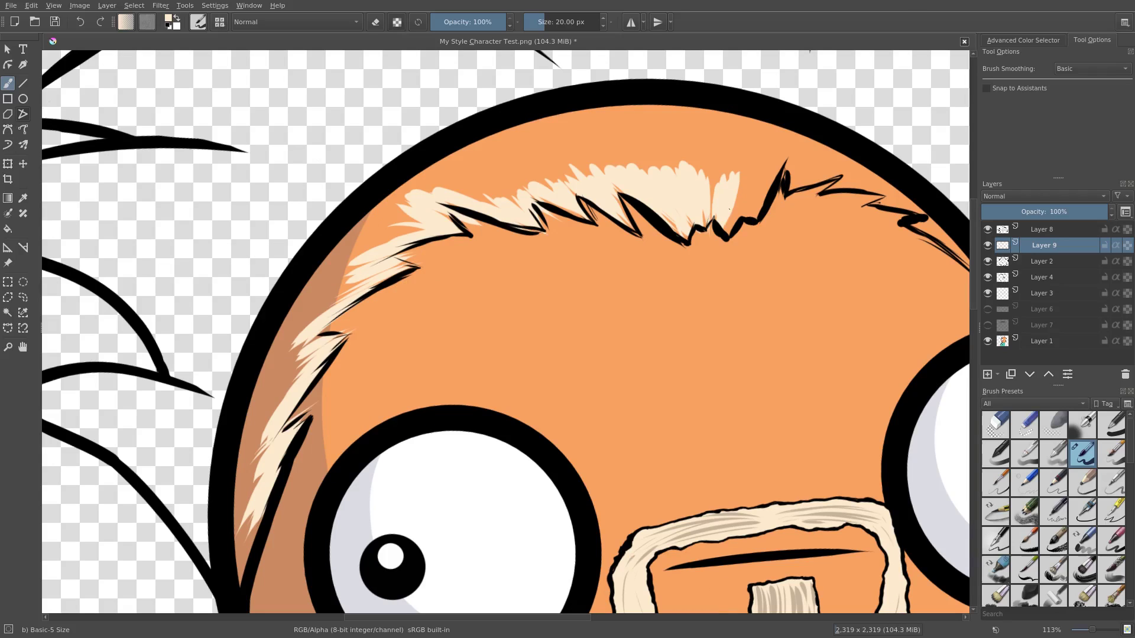
- Extend the cream band on Layer 9 along the right half of the hairline down to the right eye
drag(742, 178, 729, 241)
mouse_move(782, 162)
mouse_down()
mouse_move(756, 221)
mouse_move(706, 192)
mouse_up()
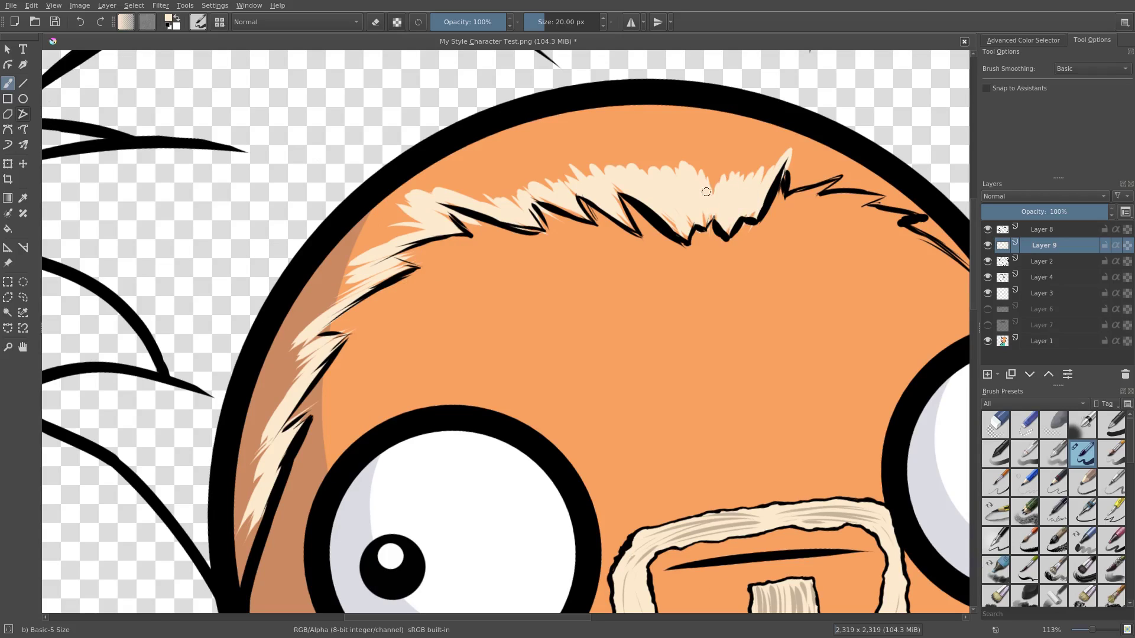
mouse_move(789, 170)
mouse_down()
mouse_move(853, 169)
mouse_move(807, 185)
mouse_move(814, 173)
mouse_move(876, 171)
mouse_move(850, 186)
mouse_move(905, 204)
mouse_move(816, 160)
mouse_move(603, 186)
mouse_move(642, 204)
mouse_up()
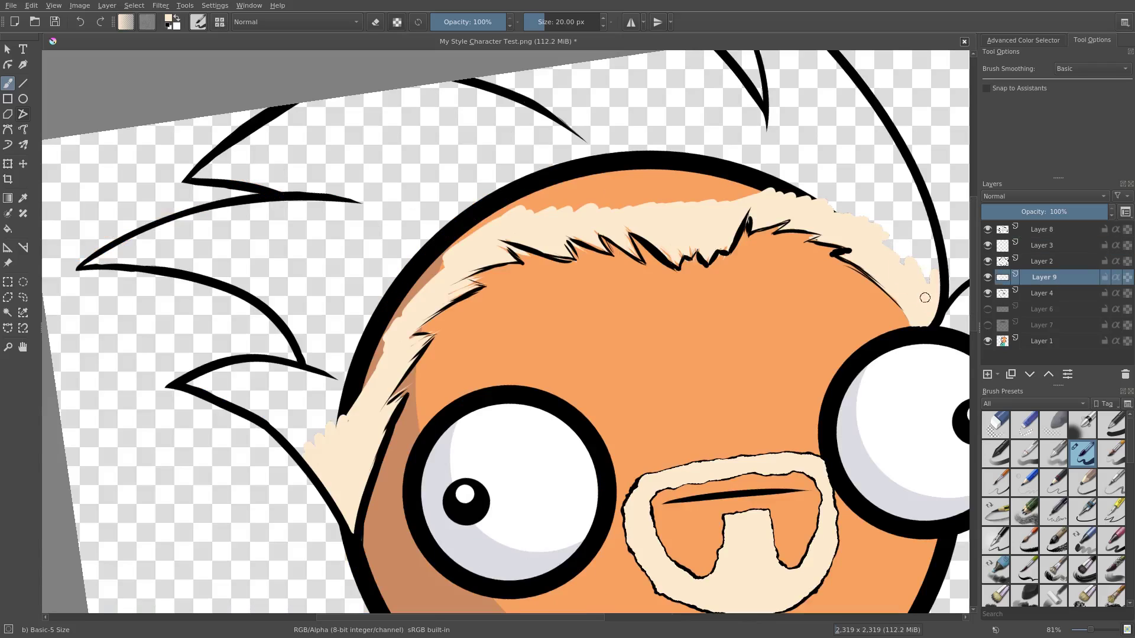
drag(925, 298, 931, 257)
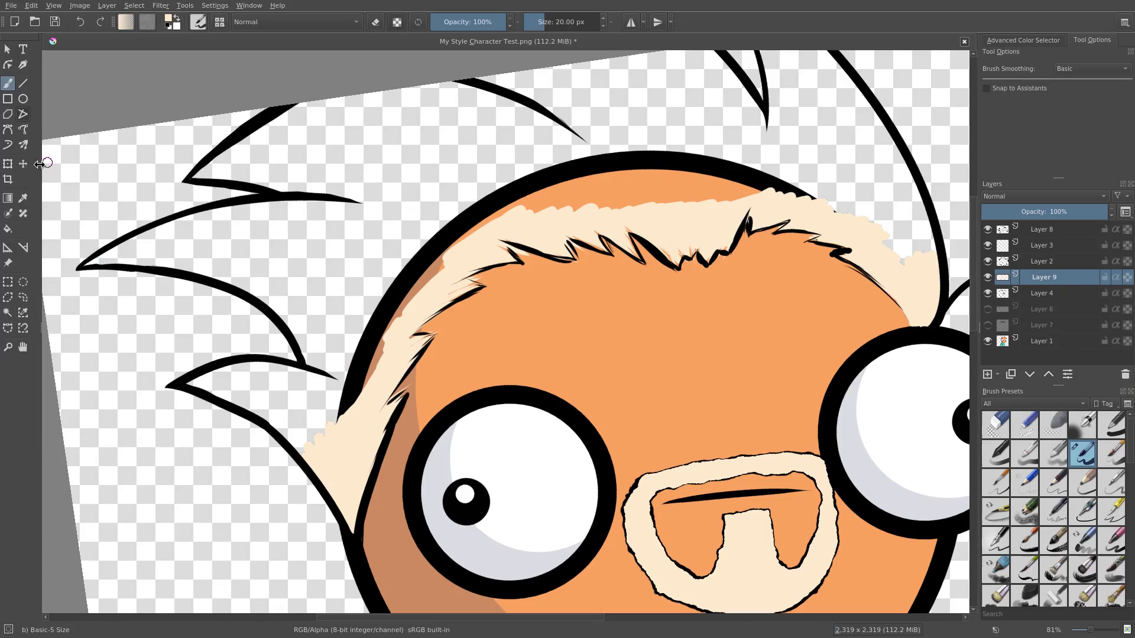
- Flood-fill the swept-back hair with cream on Layer 9 while Layer 1 is hidden, and show Layer 1 again
click(8, 229)
click(378, 209)
key(ctrl+z)
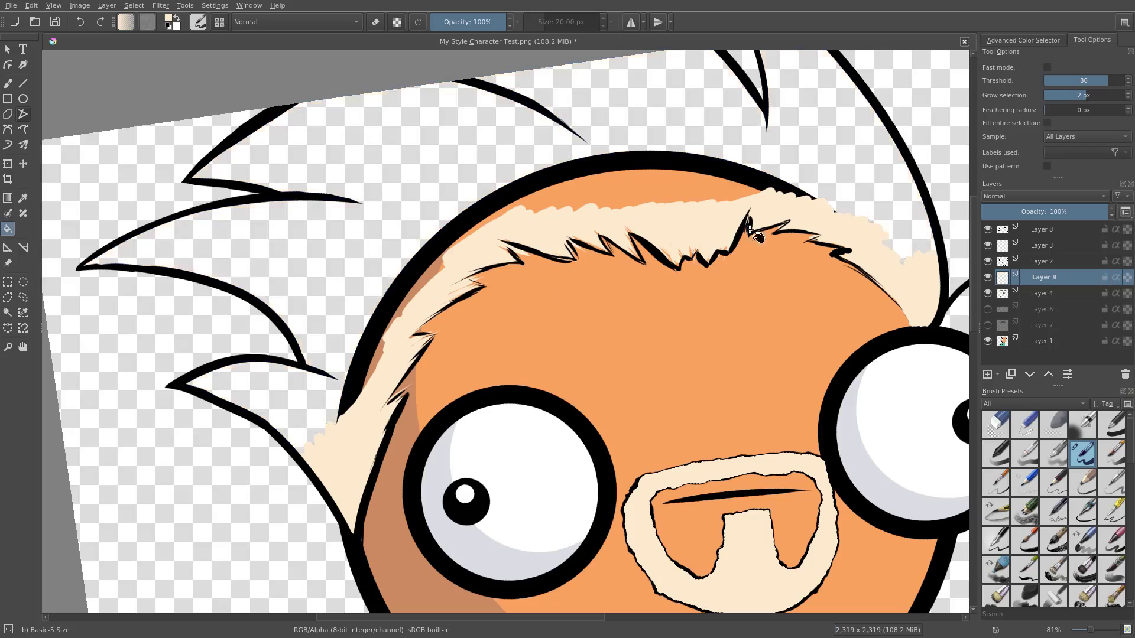
click(987, 341)
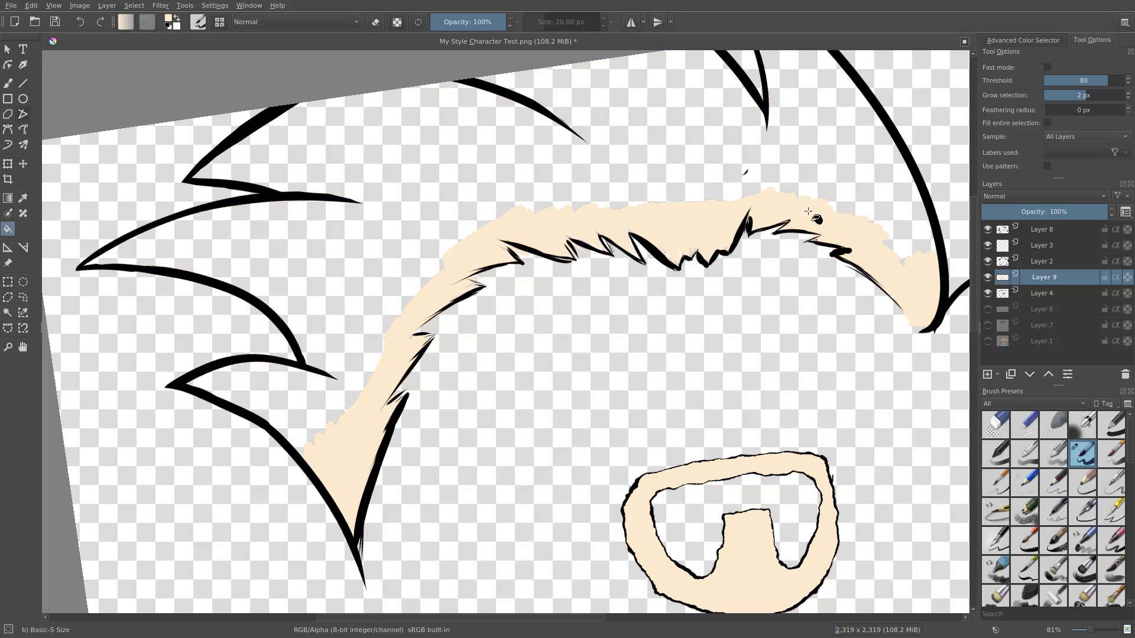
click(778, 211)
click(7, 82)
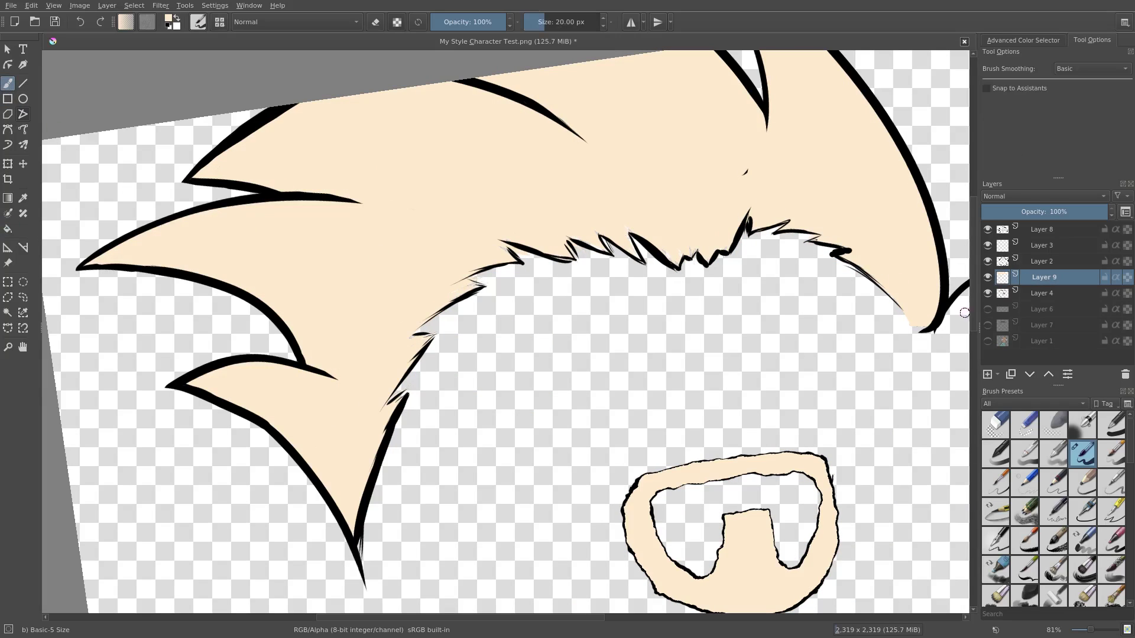
click(989, 343)
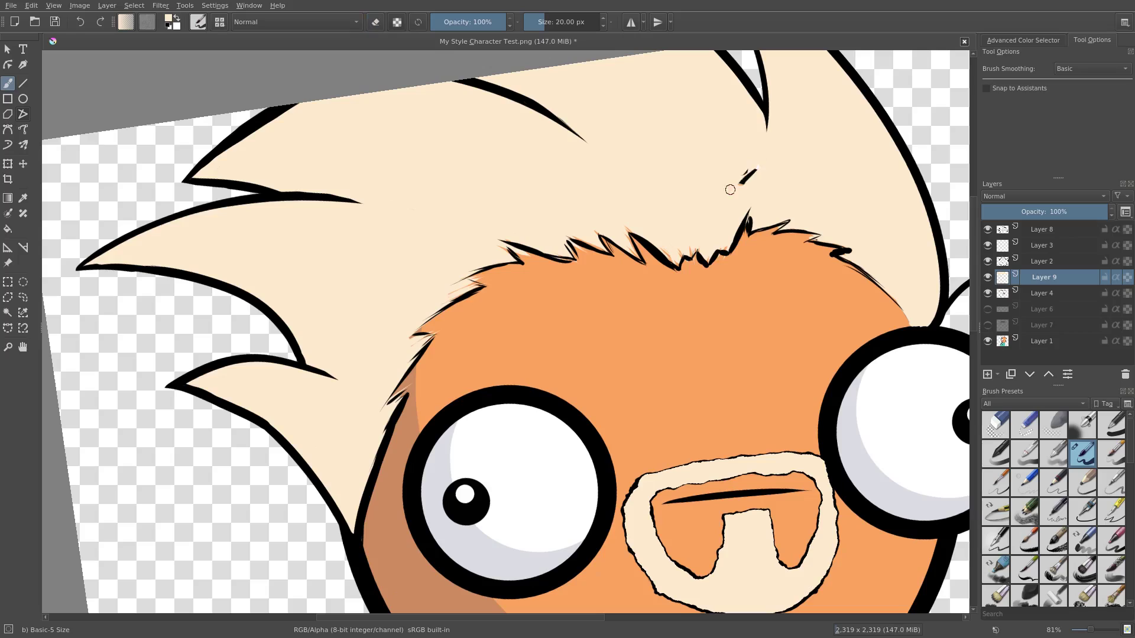
- Erase the stray black marks in the hair above the forehead on Layer 2 and Layer 8
click(1041, 262)
key(e)
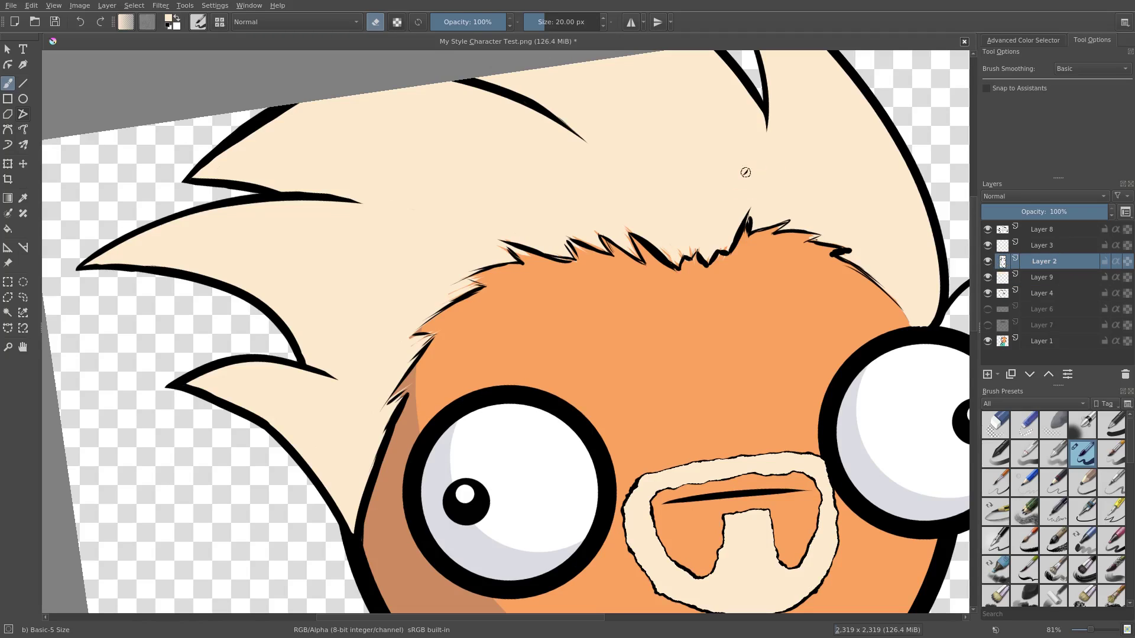
click(1042, 250)
click(1041, 230)
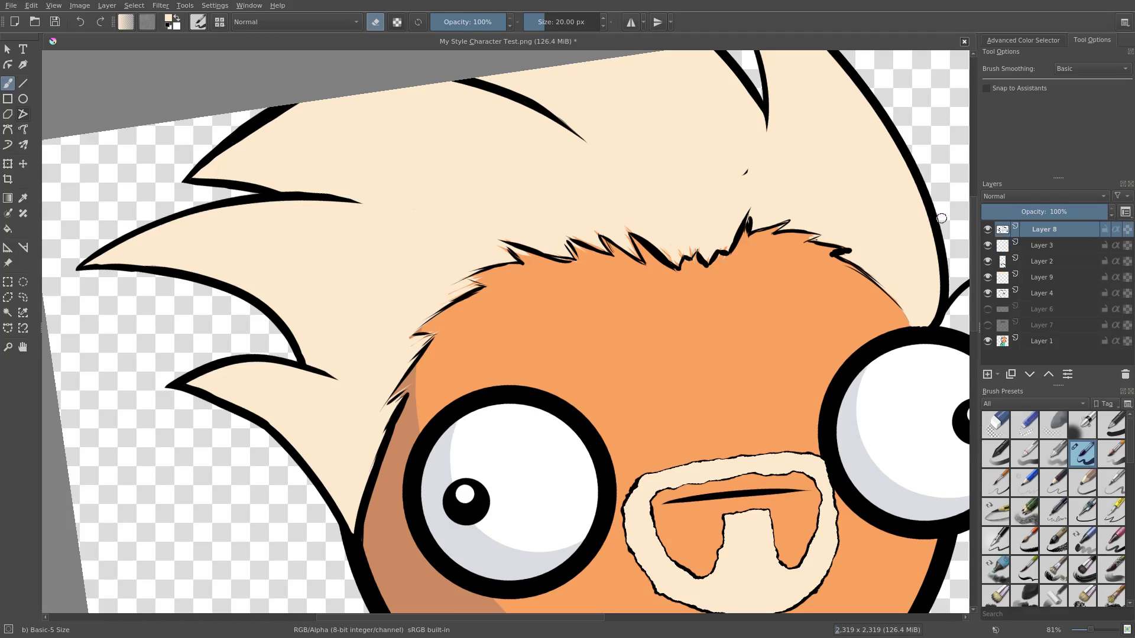
drag(712, 304, 704, 473)
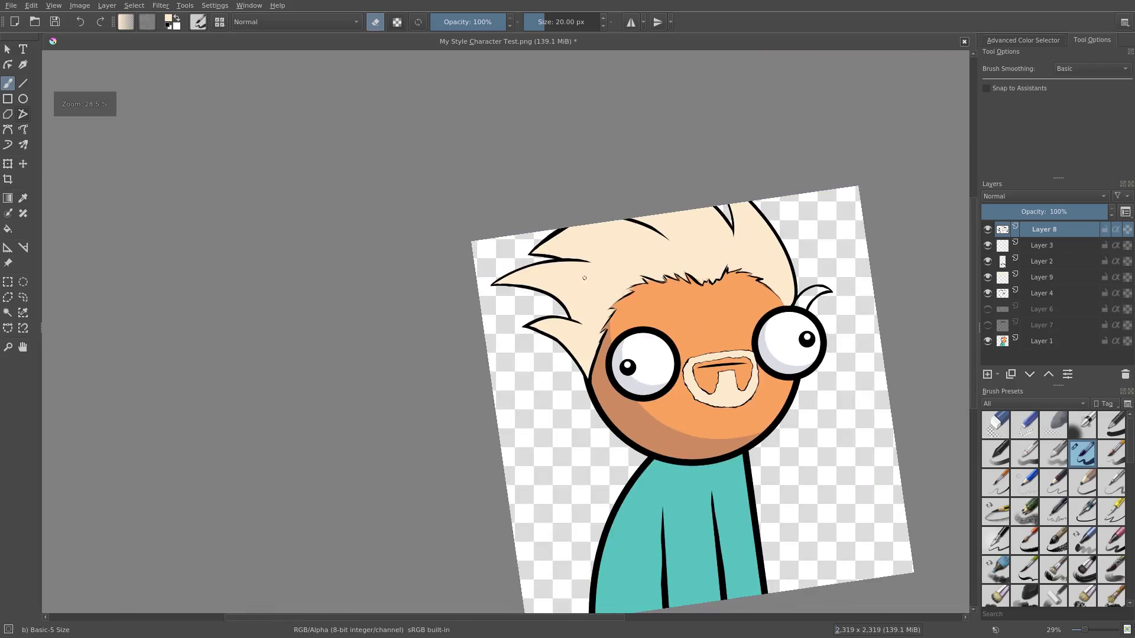
- Paint the inside of the small tuft above the right eye cream on Layer 9
key(6)
key(5)
key(6)
drag(750, 343, 702, 307)
key(5)
drag(802, 307, 703, 148)
click(1040, 277)
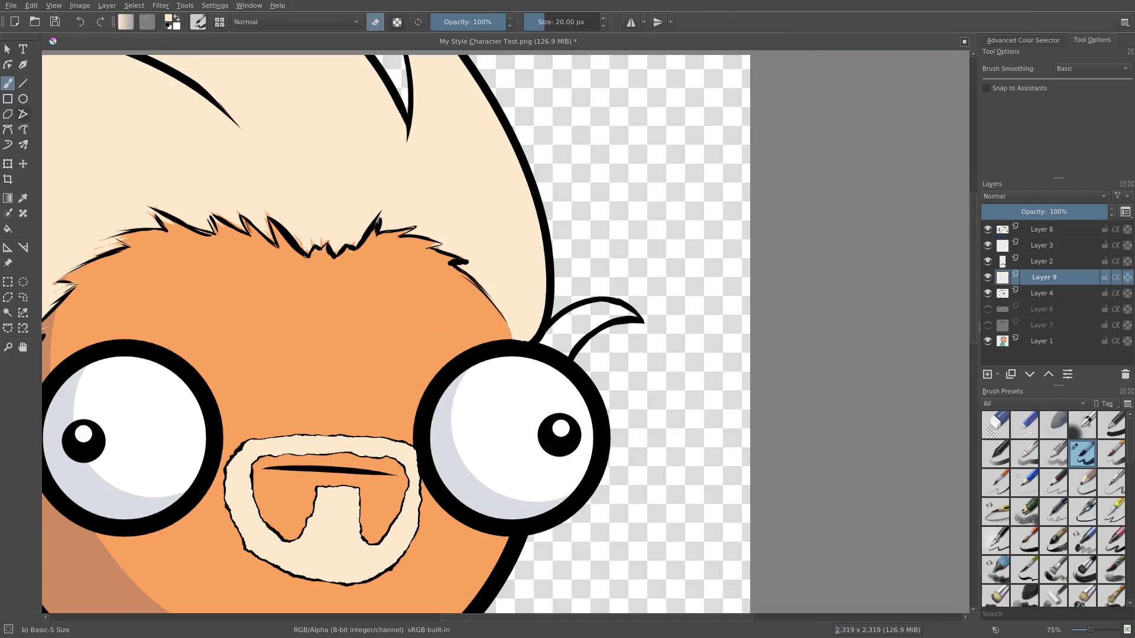
scroll(662, 343, up, 3)
mouse_move(527, 284)
mouse_down()
mouse_move(443, 336)
mouse_move(484, 355)
mouse_move(517, 309)
mouse_move(549, 296)
mouse_move(477, 332)
mouse_move(524, 283)
mouse_move(612, 292)
mouse_up()
mouse_move(580, 270)
mouse_down()
mouse_move(555, 363)
mouse_move(547, 490)
mouse_up()
mouse_move(594, 314)
mouse_down()
mouse_move(772, 349)
mouse_move(731, 335)
mouse_up()
scroll(731, 334, down, 8)
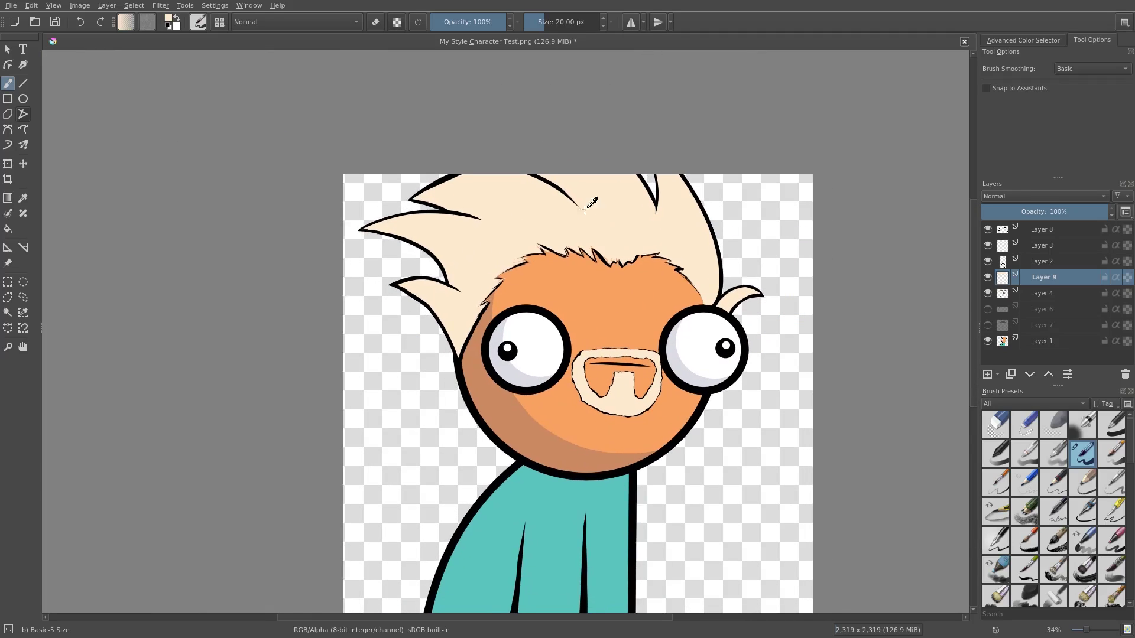
- Check the beard layers by toggling their visibility and move Layer 3 directly below Layer 4
scroll(629, 277, up, 10)
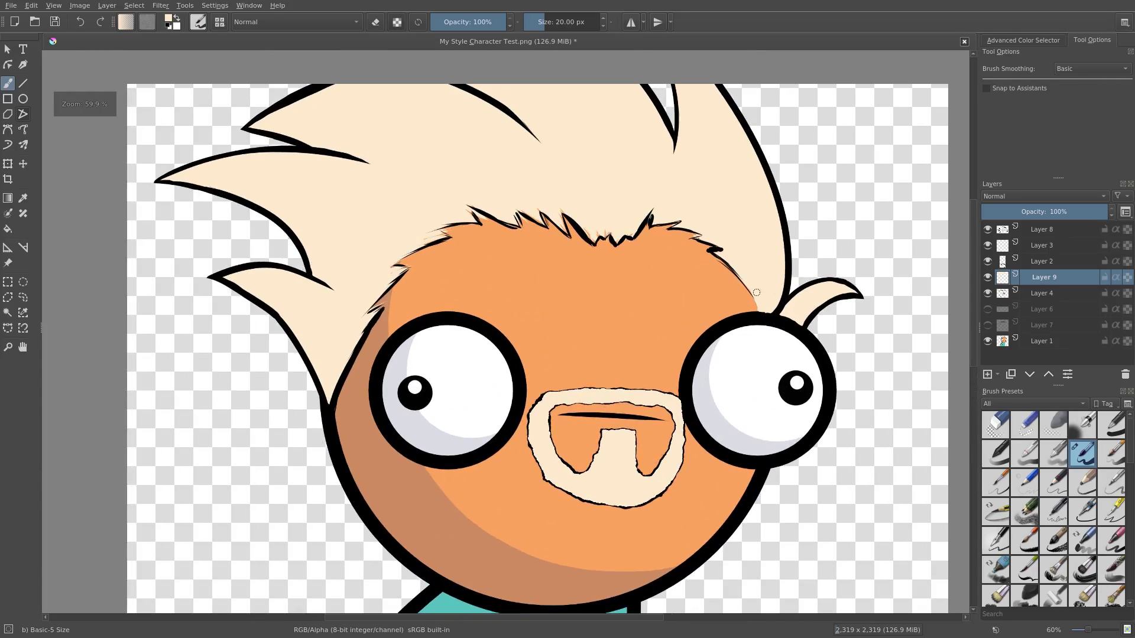
click(988, 293)
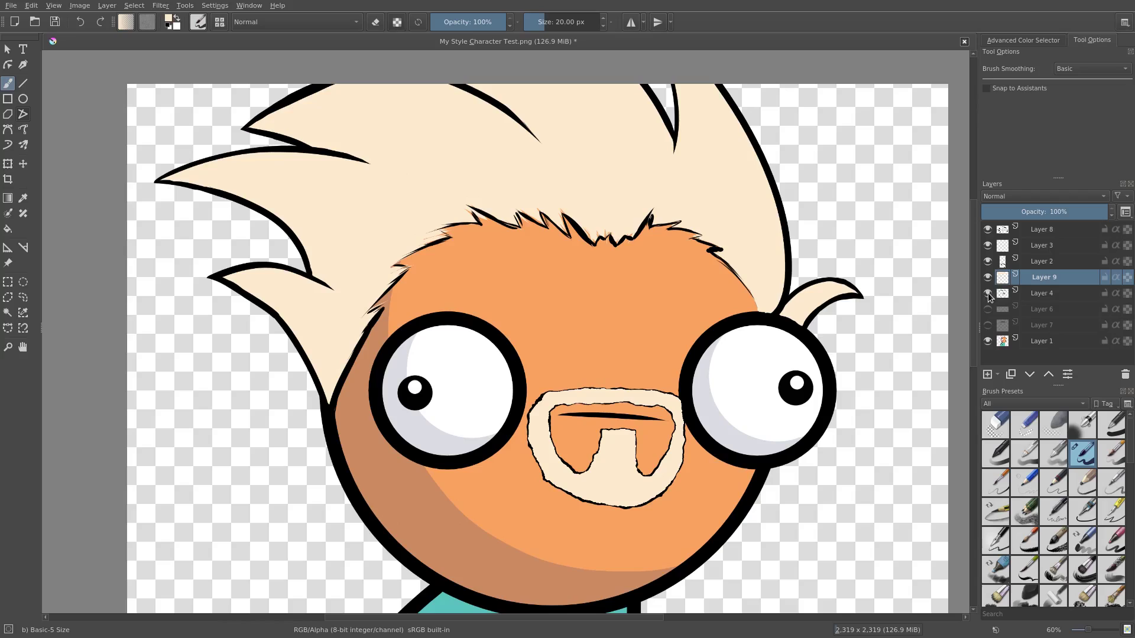
click(988, 246)
click(988, 246)
drag(1006, 246, 1022, 301)
click(989, 295)
click(989, 295)
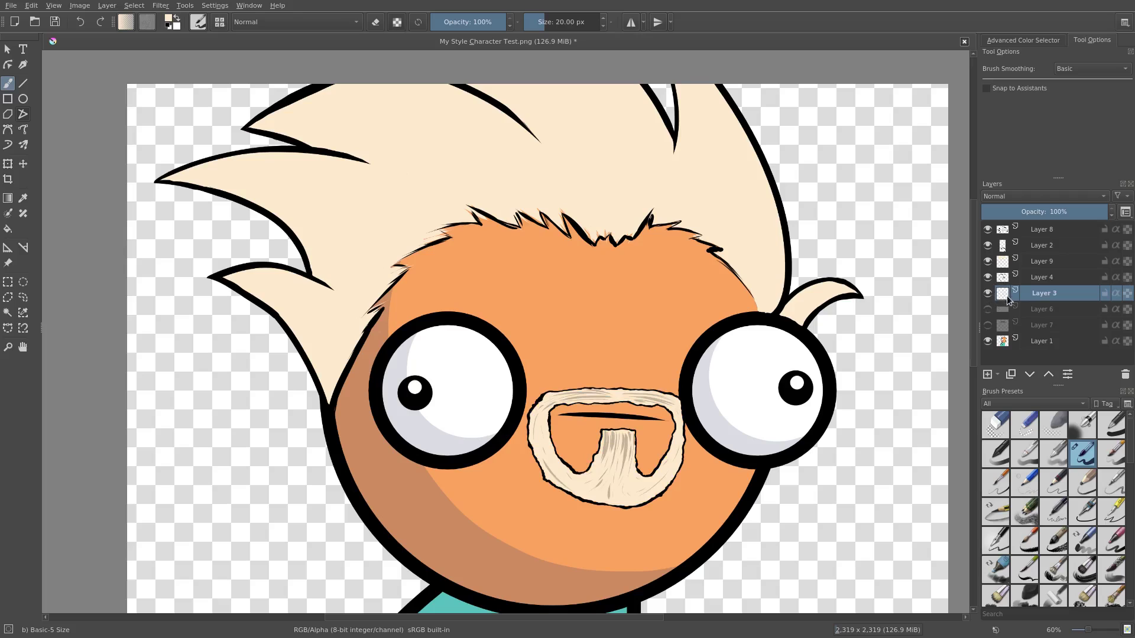
- Add a new paint layer and move it directly above Layer 9
scroll(635, 423, up, 4)
scroll(618, 401, down, 1)
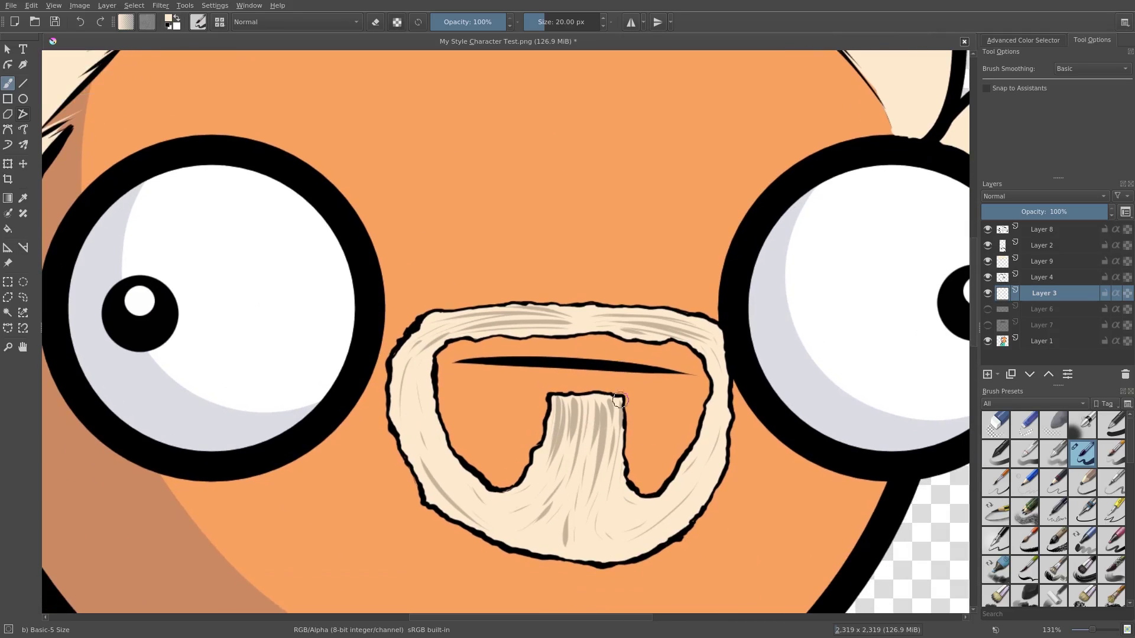
scroll(609, 353, down, 6)
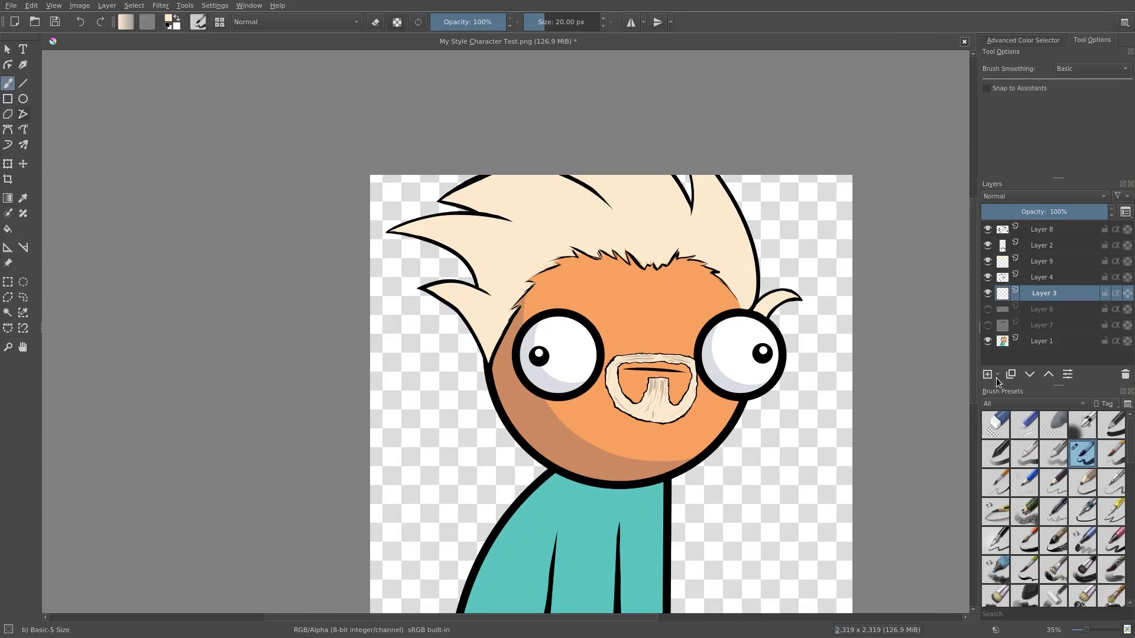
click(988, 374)
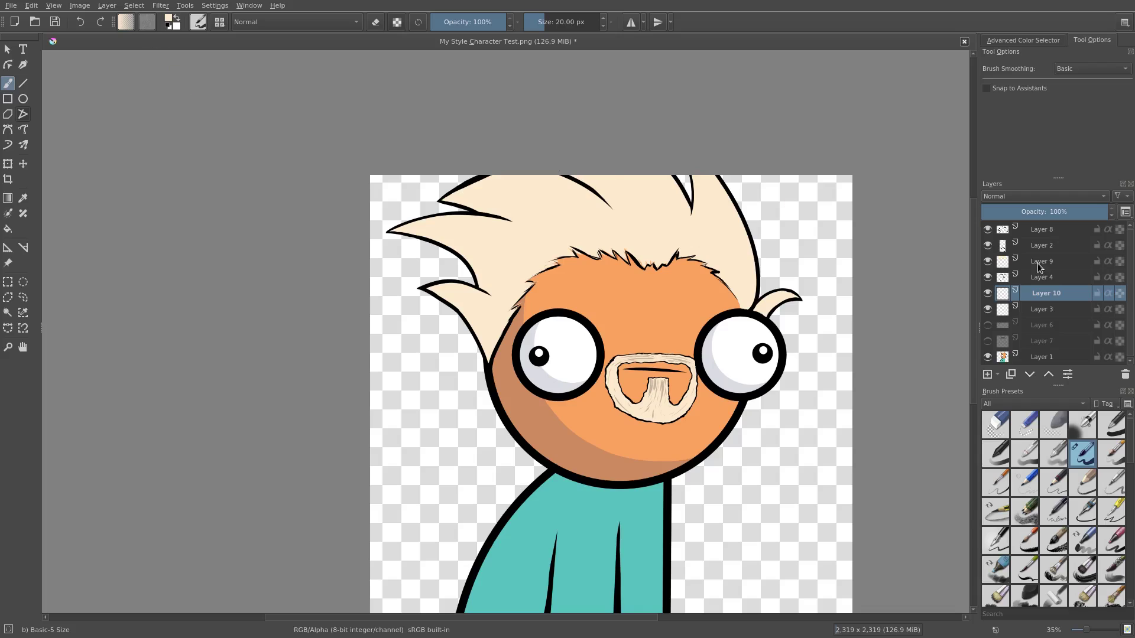
drag(1044, 280, 1043, 254)
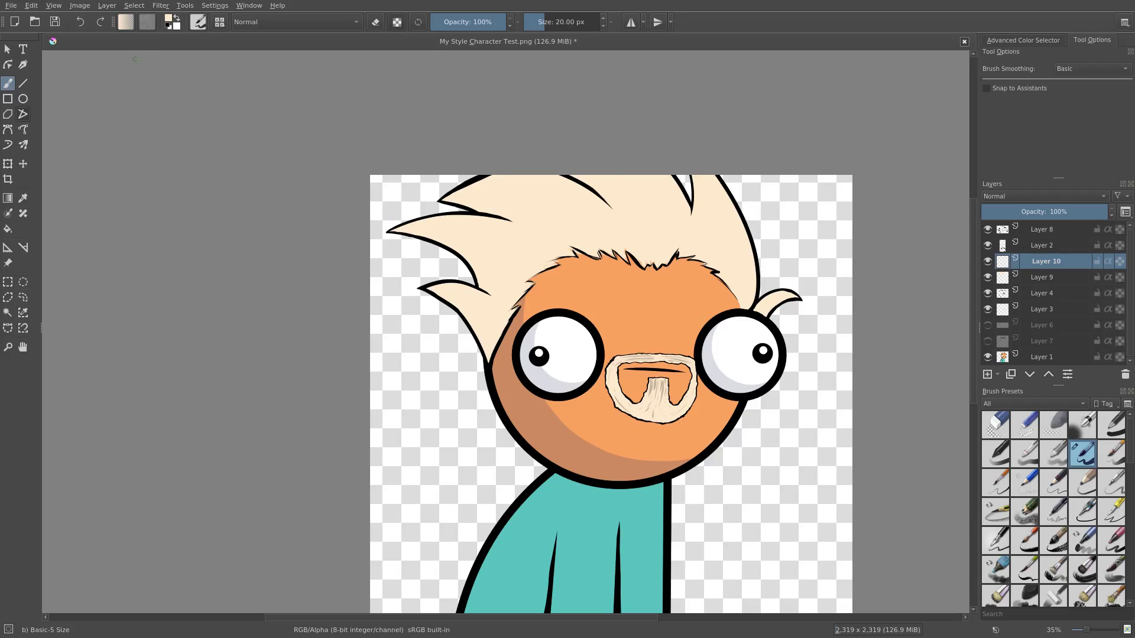
- Paint a dark blue-grey shadow along the outer edge of the lowest hair spike beside the left eye and set the layer opacity to 33%
click(170, 17)
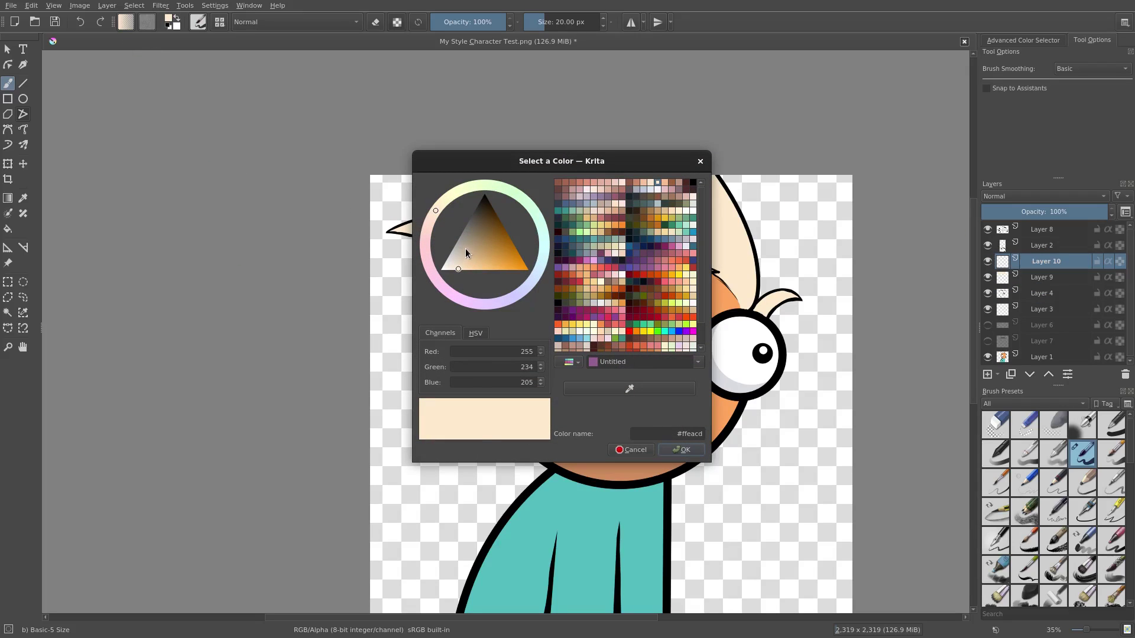
drag(466, 253, 477, 215)
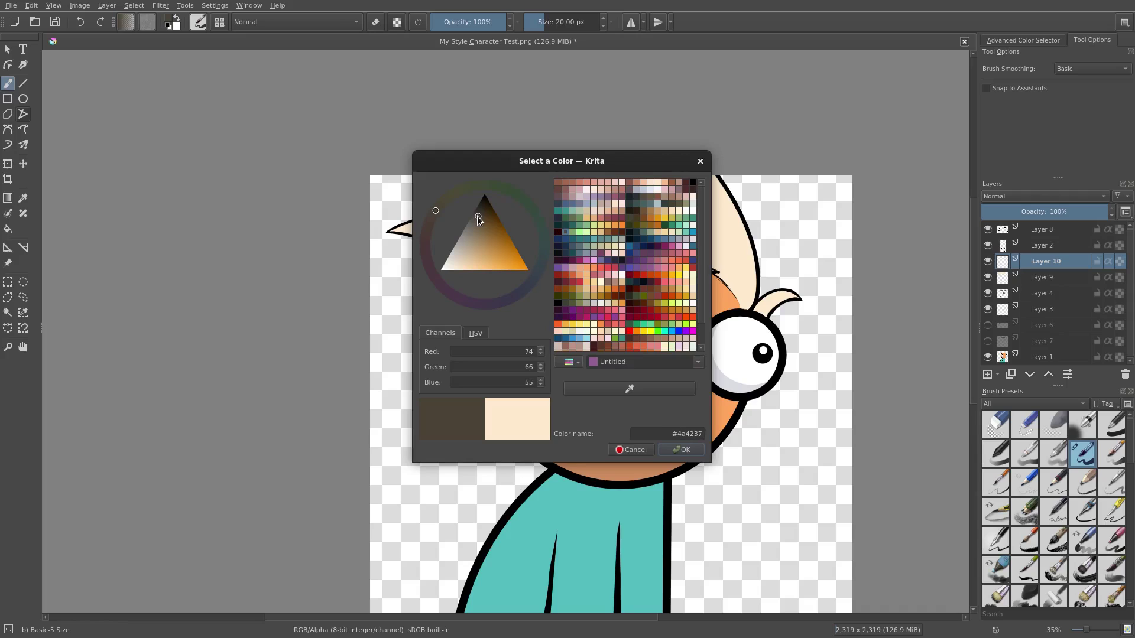
click(526, 302)
click(662, 448)
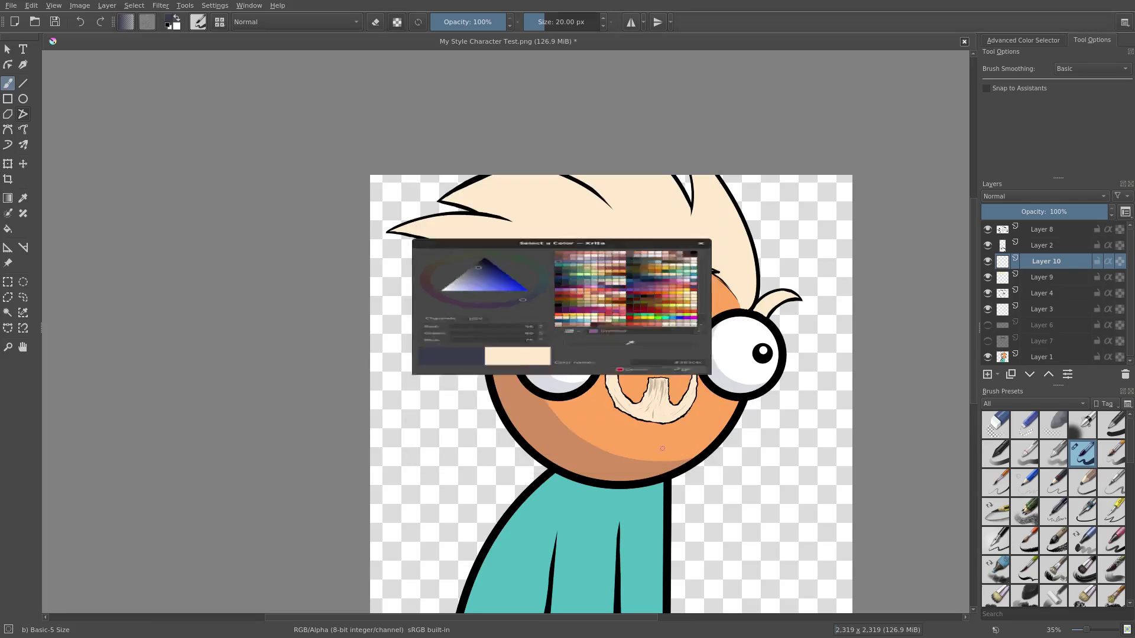
scroll(354, 213, up, 5)
mouse_move(225, 261)
mouse_down()
mouse_move(355, 311)
mouse_move(430, 388)
mouse_up()
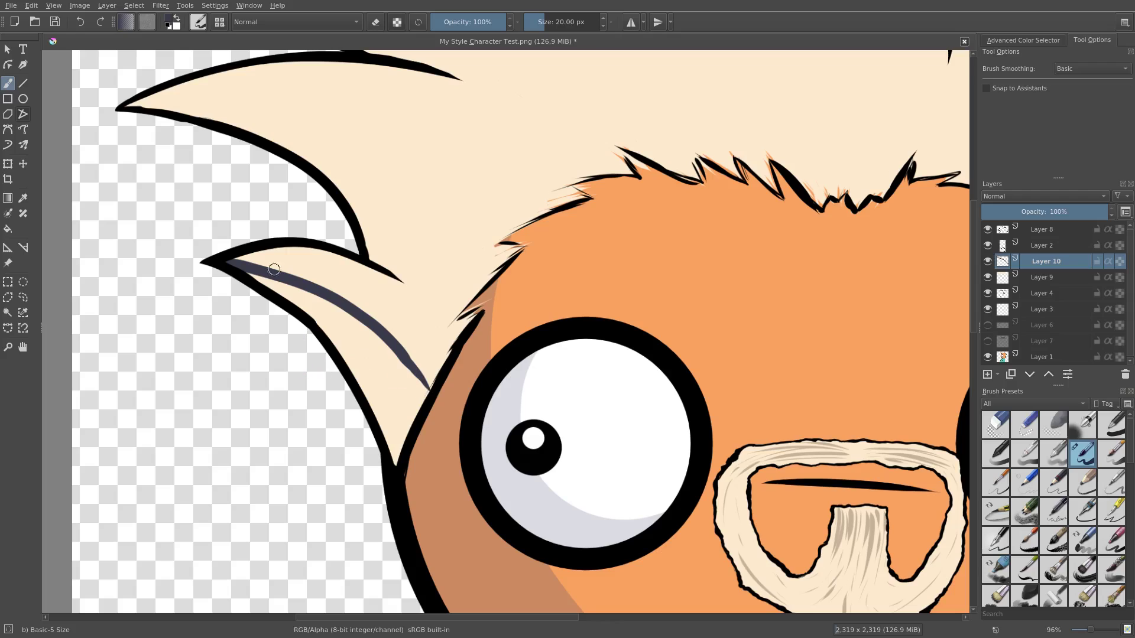
mouse_move(246, 273)
mouse_down()
mouse_move(344, 321)
mouse_move(405, 386)
mouse_move(387, 354)
mouse_move(424, 390)
mouse_move(393, 465)
mouse_move(383, 423)
mouse_move(320, 320)
mouse_move(386, 417)
mouse_move(377, 384)
mouse_move(419, 392)
mouse_move(408, 417)
mouse_up()
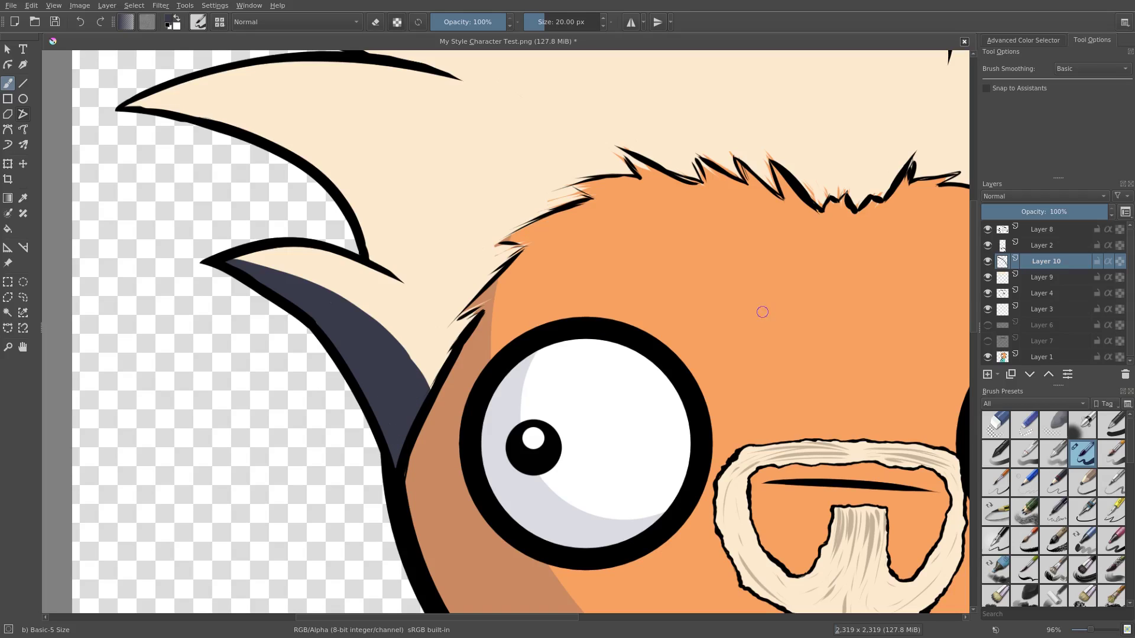
click(1023, 211)
- Erase thin notches into the inner edge of the lowest spike's shadow to give it a jagged, hair-like border
mouse_move(289, 344)
mouse_down()
mouse_move(311, 261)
mouse_move(469, 383)
mouse_up()
drag(628, 164, 378, 225)
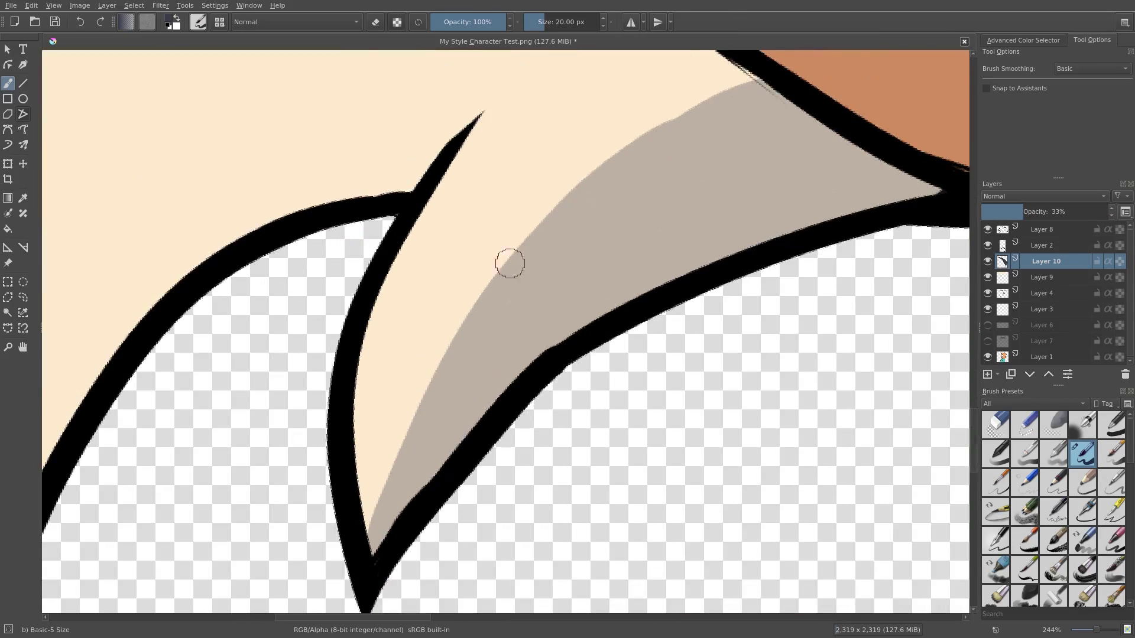
key(e)
mouse_move(674, 121)
mouse_down()
mouse_move(631, 119)
mouse_move(526, 290)
mouse_up()
mouse_move(582, 172)
mouse_down()
mouse_move(537, 231)
mouse_move(499, 246)
mouse_move(469, 284)
mouse_move(414, 449)
mouse_up()
mouse_move(671, 136)
mouse_down()
mouse_move(623, 211)
mouse_move(740, 93)
mouse_move(616, 187)
mouse_move(617, 208)
mouse_move(766, 85)
mouse_move(701, 157)
mouse_up()
drag(743, 88, 707, 140)
scroll(709, 112, down, 8)
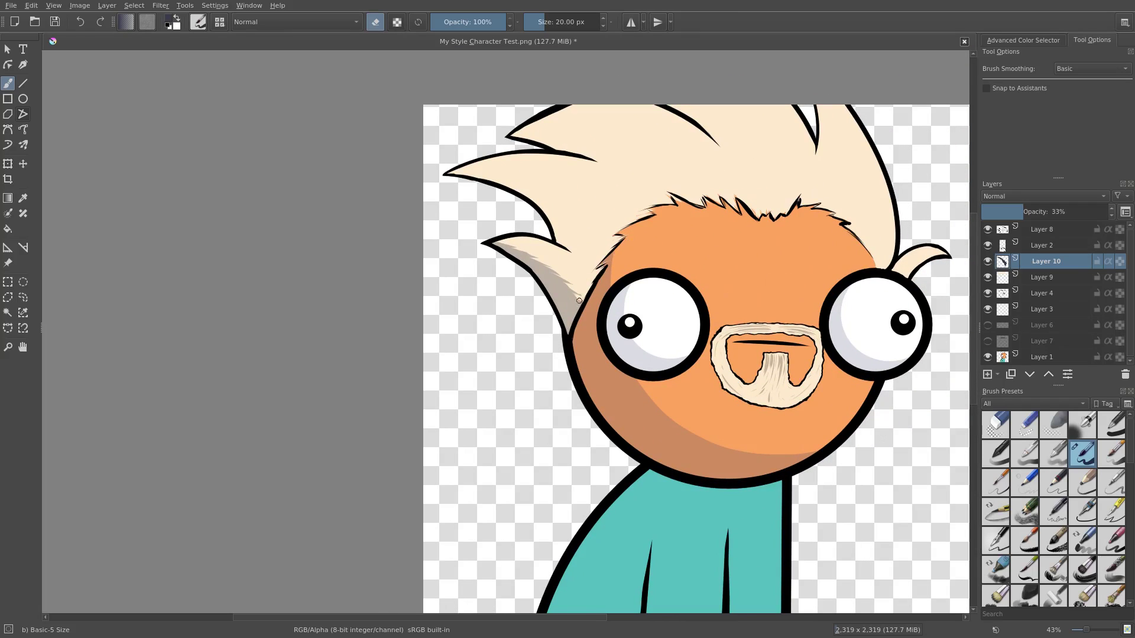
scroll(579, 301, up, 5)
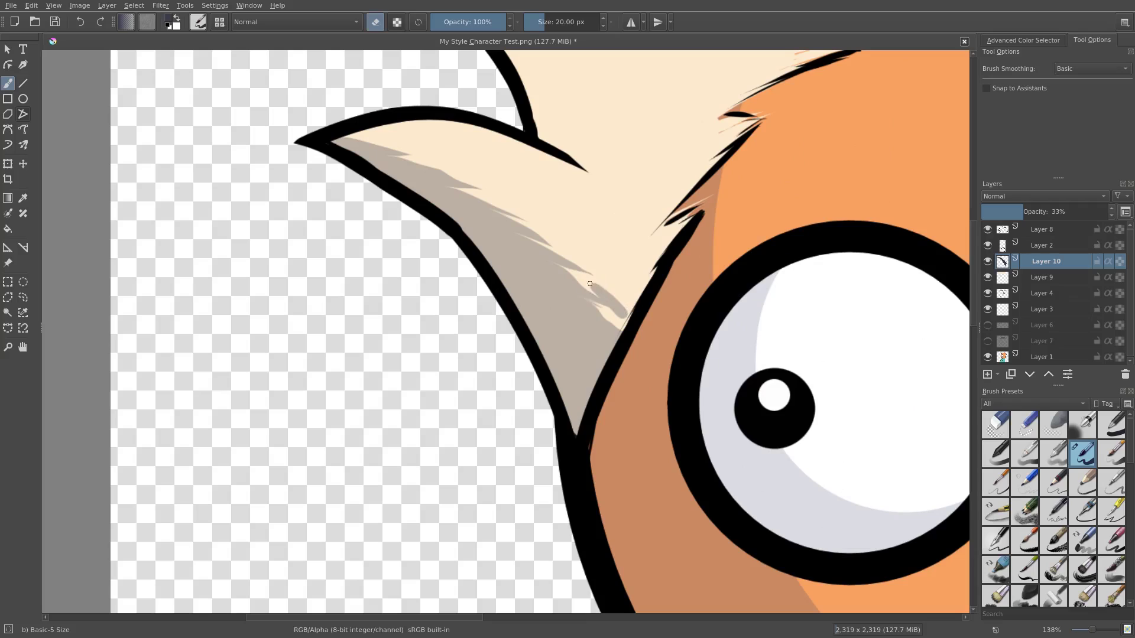
scroll(578, 223, down, 4)
scroll(563, 255, up, 2)
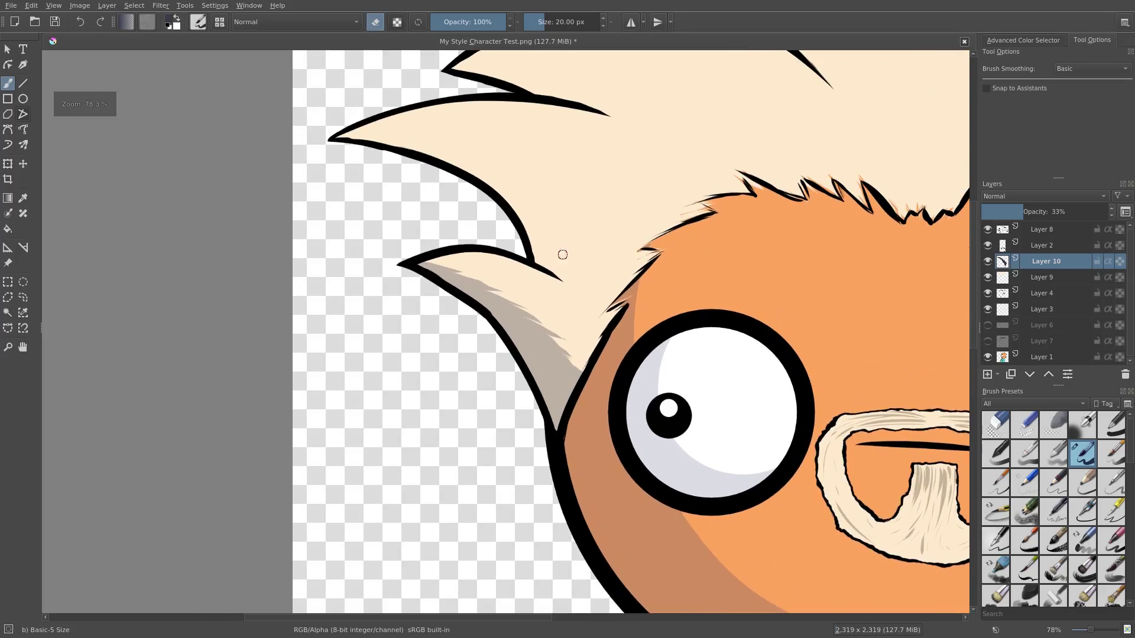
- Paint a shadow along the lower edge of the second hair spike on Layer 10
key(e)
drag(711, 205, 680, 322)
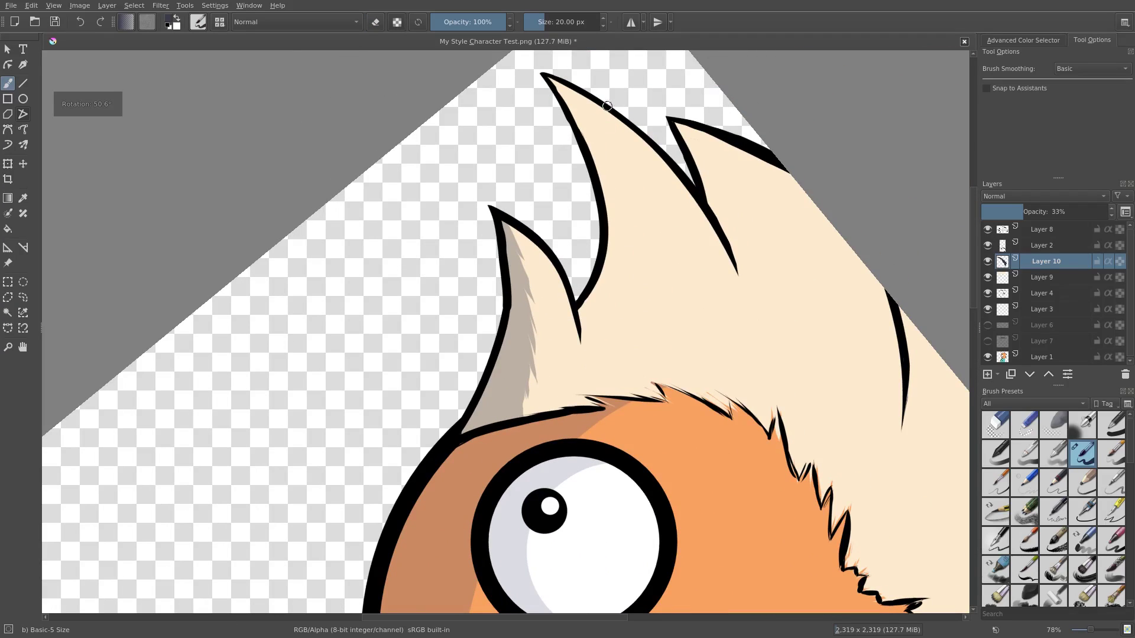
mouse_move(558, 80)
mouse_down()
mouse_move(616, 155)
mouse_move(589, 321)
mouse_move(630, 254)
mouse_move(583, 342)
mouse_move(577, 310)
mouse_move(622, 228)
mouse_move(618, 187)
mouse_move(551, 83)
mouse_move(619, 184)
mouse_up()
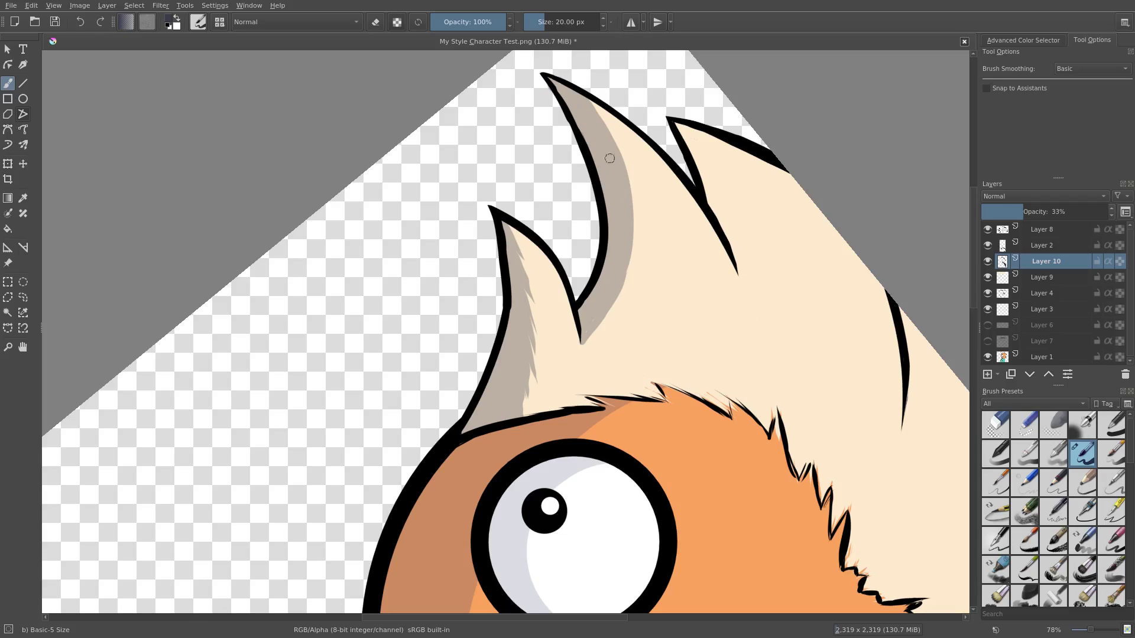
- Erase jagged strands into the second spike's shadow edge and reset the canvas rotation
key(e)
drag(606, 108, 590, 142)
drag(647, 206, 589, 136)
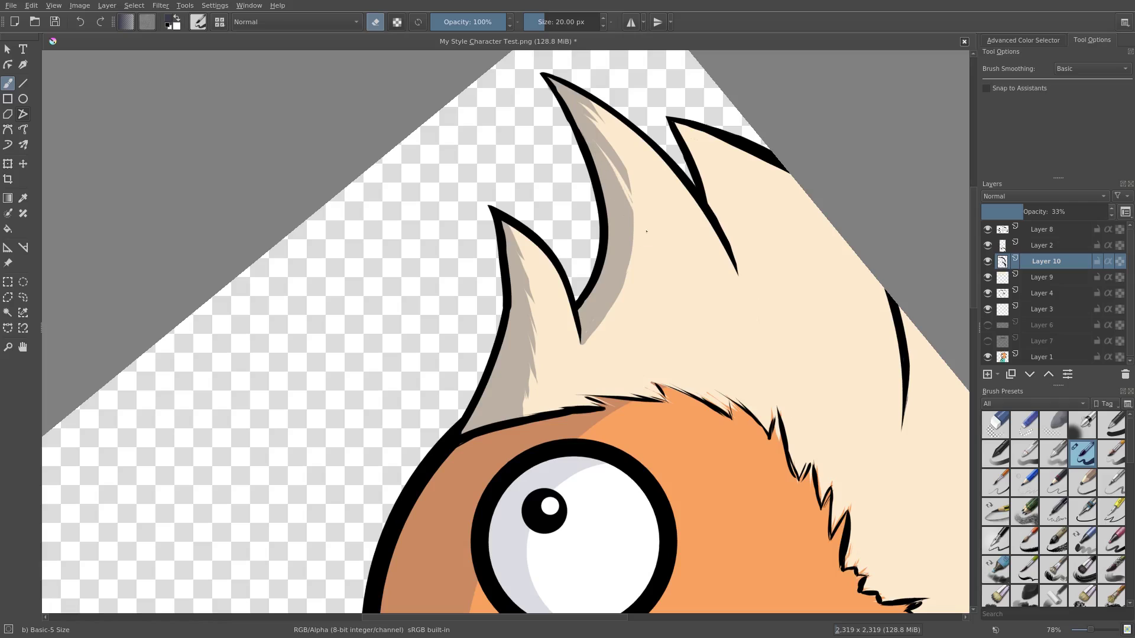
mouse_move(647, 231)
mouse_down()
mouse_move(632, 204)
mouse_move(632, 243)
mouse_move(612, 175)
mouse_move(624, 246)
mouse_move(613, 317)
mouse_move(615, 233)
mouse_up()
drag(597, 340, 610, 284)
key(5)
drag(643, 250, 646, 319)
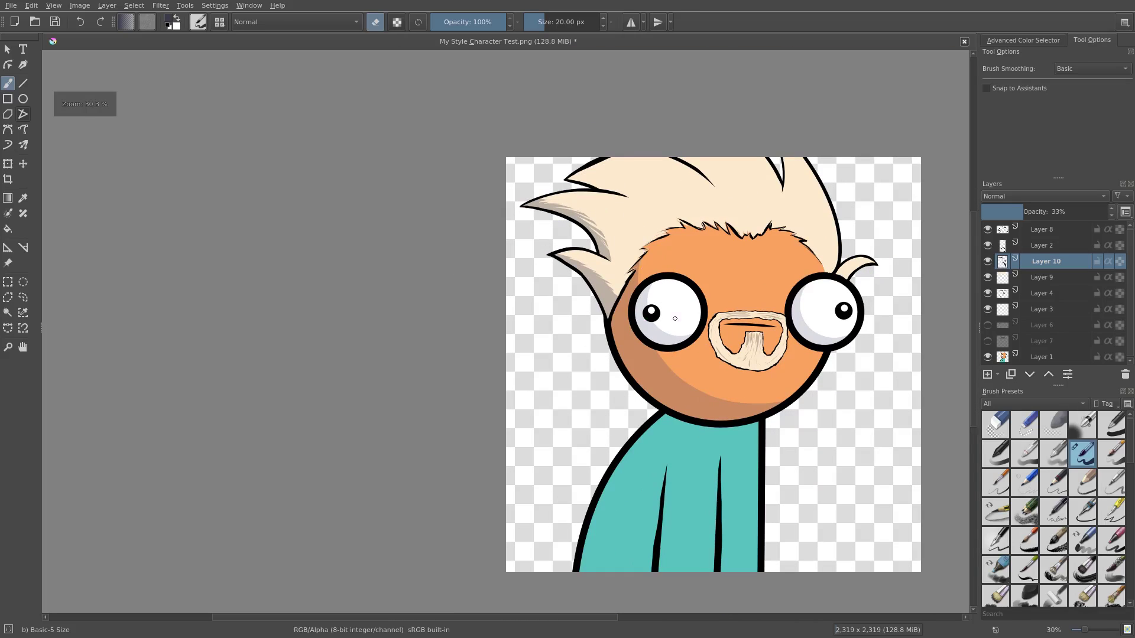
- Add a new layer at the top of the stack and reset the brush colour to black
scroll(675, 318, up, 2)
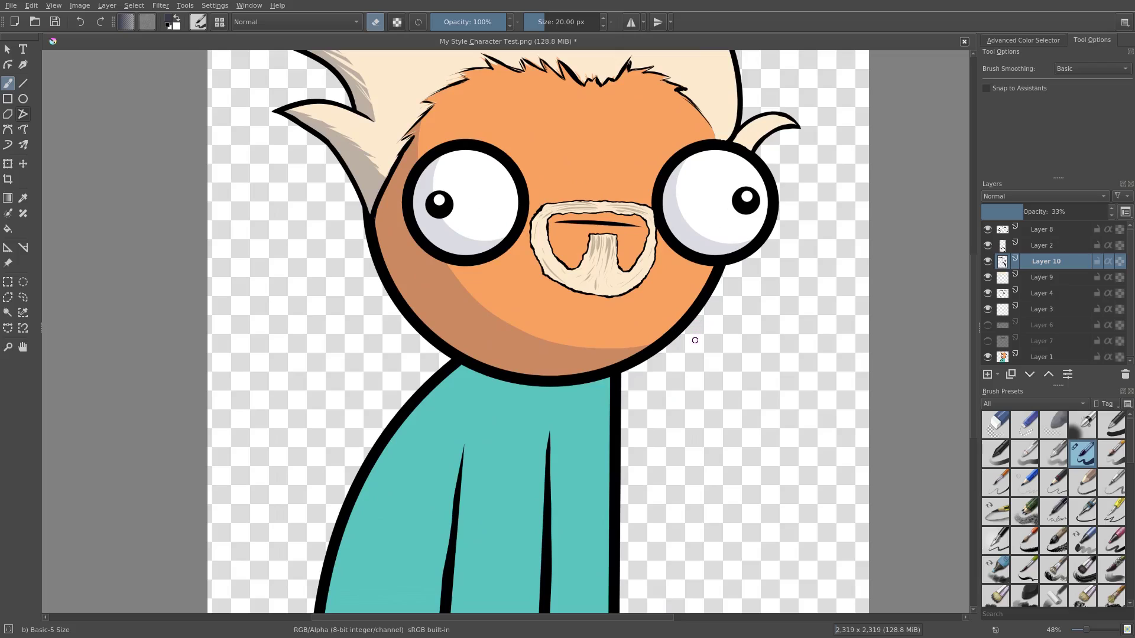
click(987, 375)
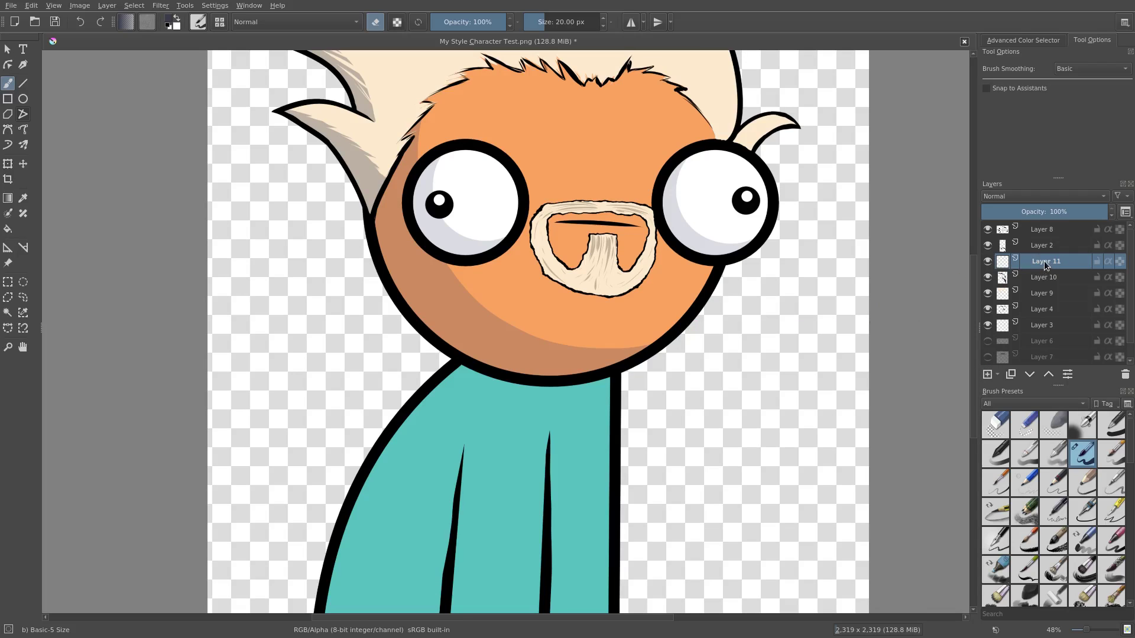
drag(1044, 261, 1041, 228)
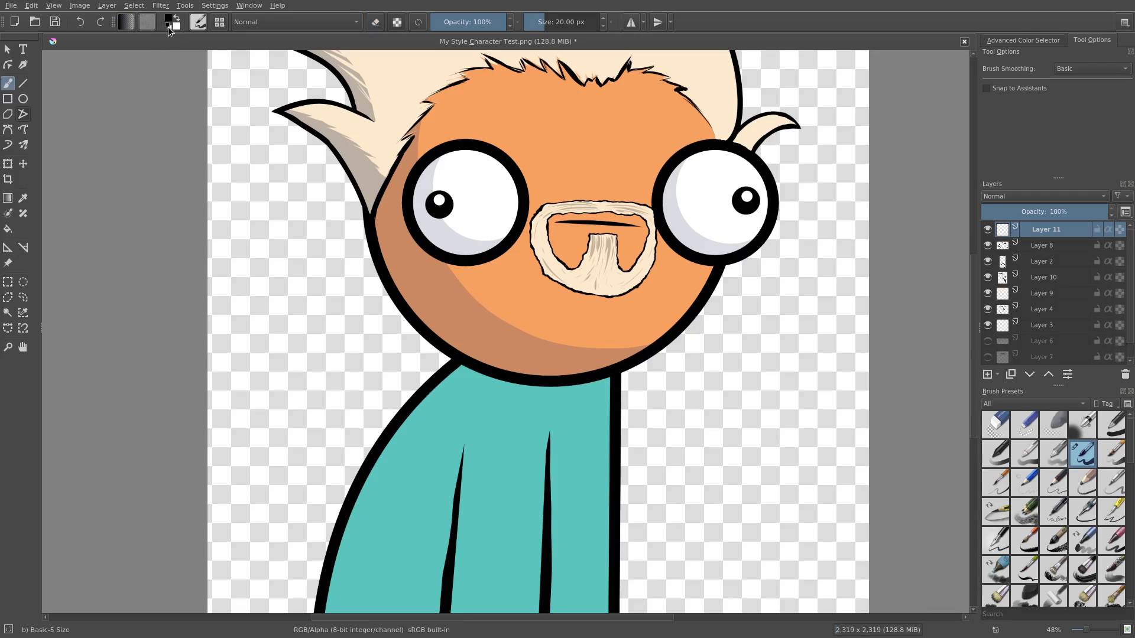
- Draw the horizontal top edge and long left side of a tapered shape running from the chin down over the shirt
scroll(562, 426, up, 2)
key(e)
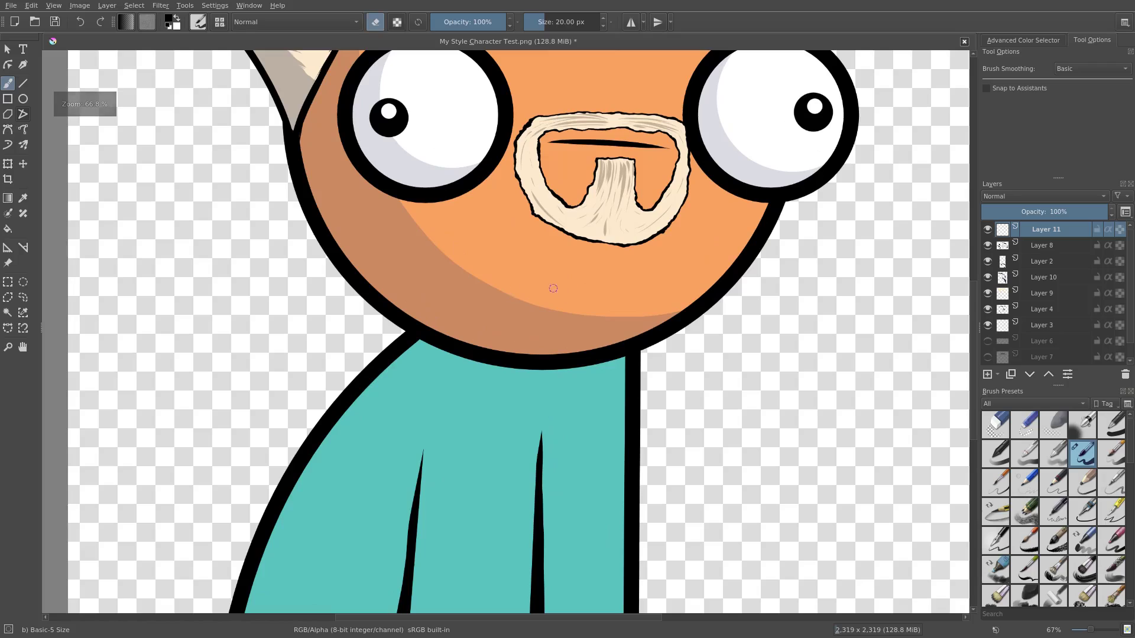
key(e)
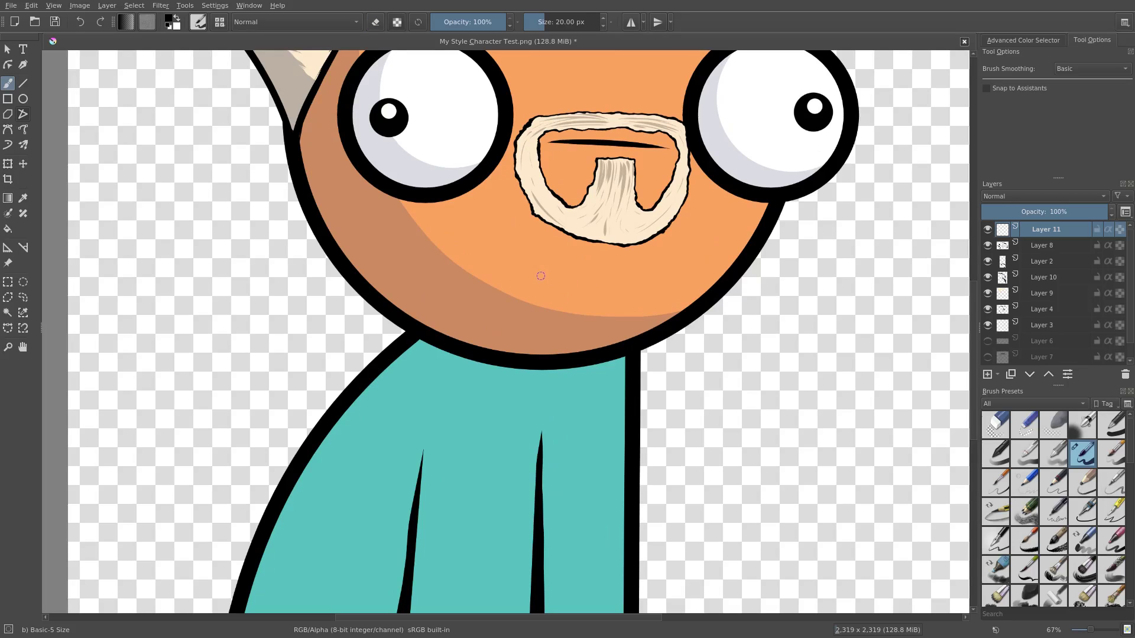
drag(535, 275, 666, 275)
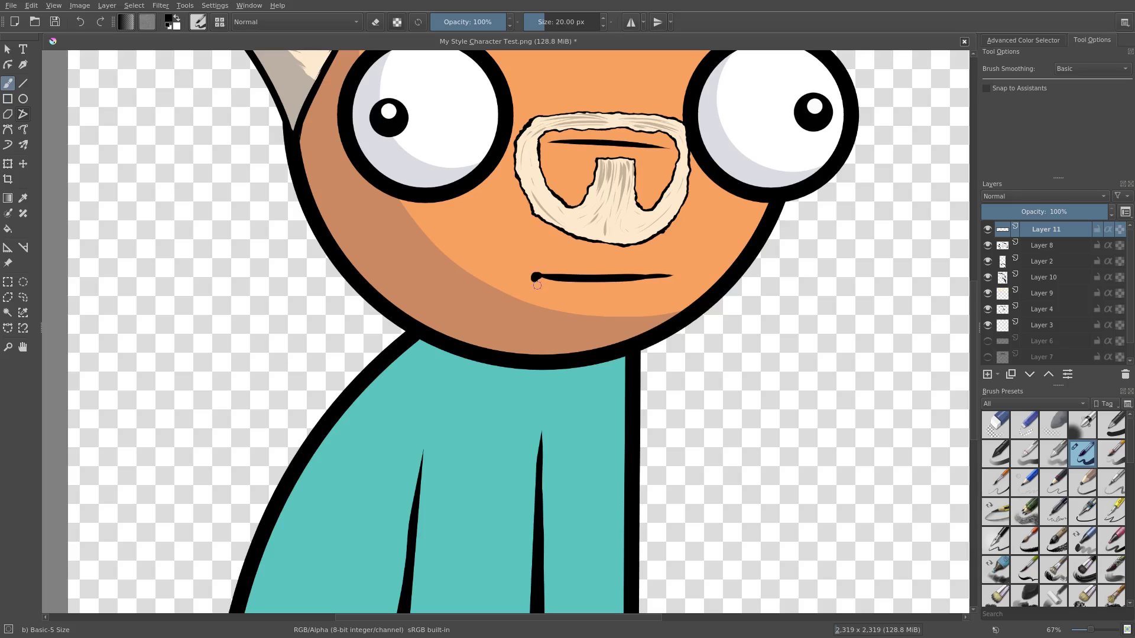
drag(534, 279, 550, 491)
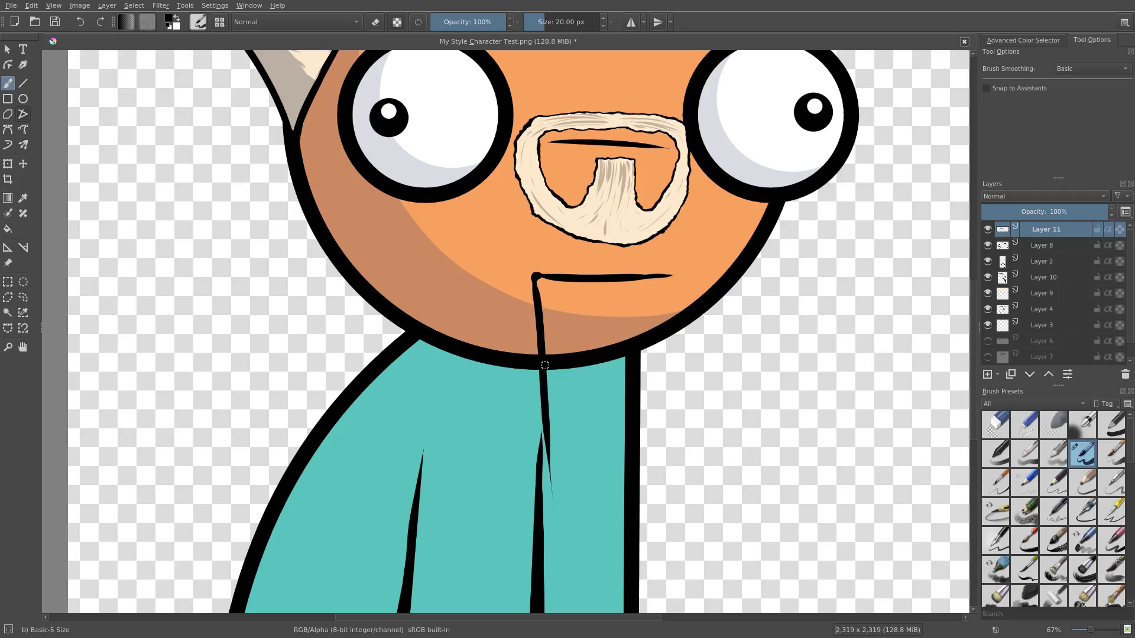
key(ctrl+z)
drag(535, 276, 566, 529)
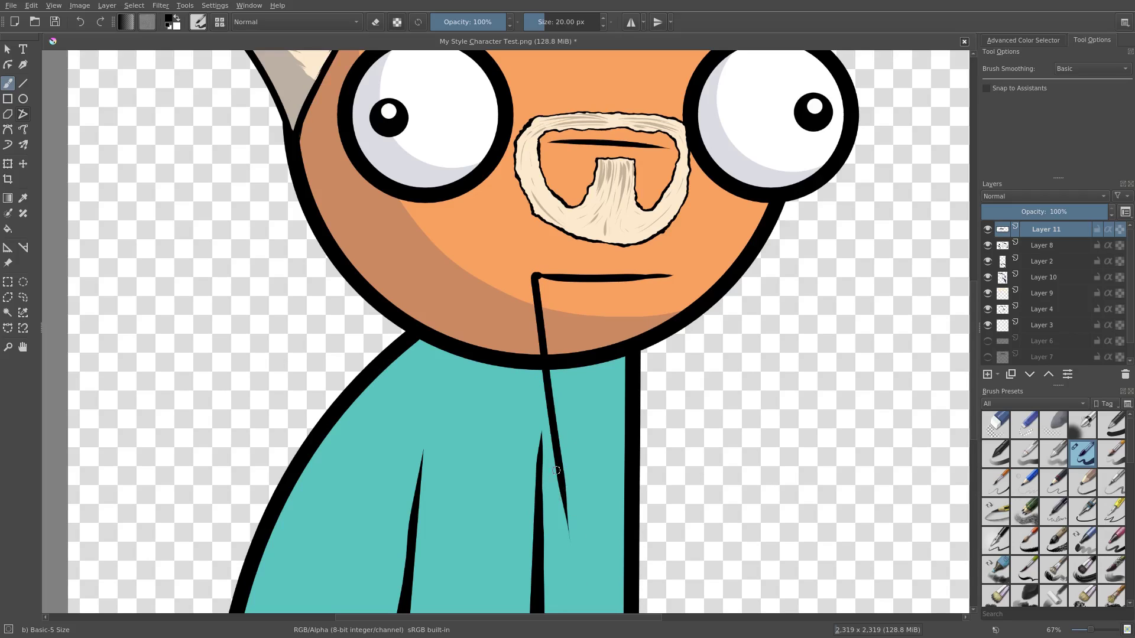
drag(556, 471, 580, 570)
- Draw the tapered shape's right side and join both sides into a sharp point over the shirt
drag(672, 288, 598, 566)
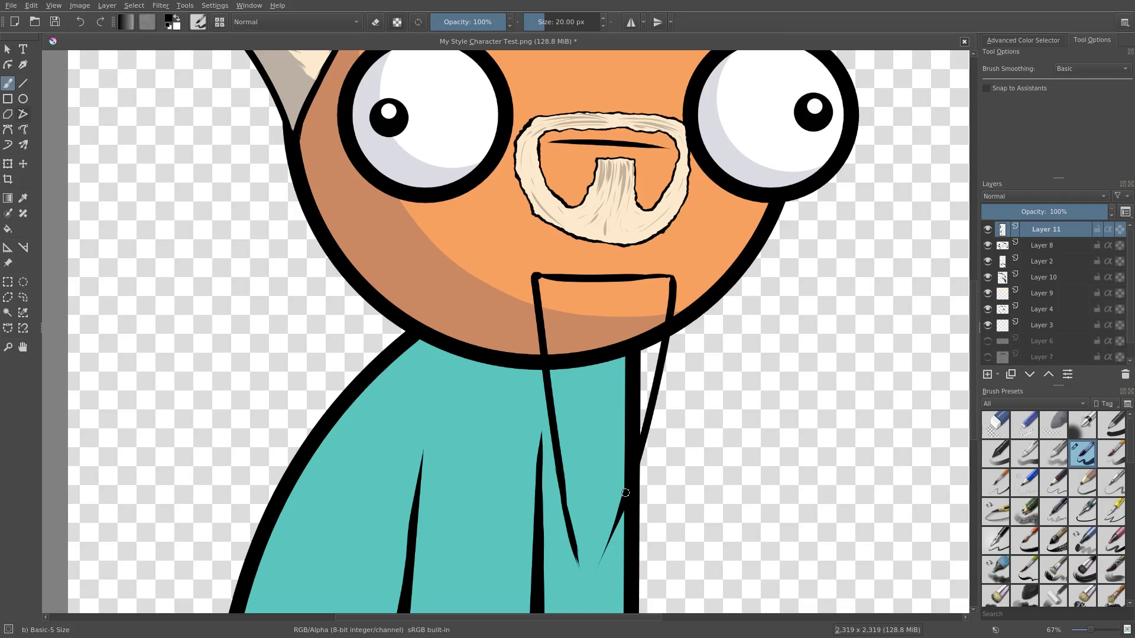
drag(626, 493, 597, 572)
drag(573, 479, 509, 338)
mouse_move(523, 390)
mouse_down()
mouse_move(505, 347)
mouse_move(527, 488)
mouse_up()
mouse_move(549, 425)
mouse_down()
mouse_move(523, 477)
mouse_move(511, 456)
mouse_move(520, 480)
mouse_up()
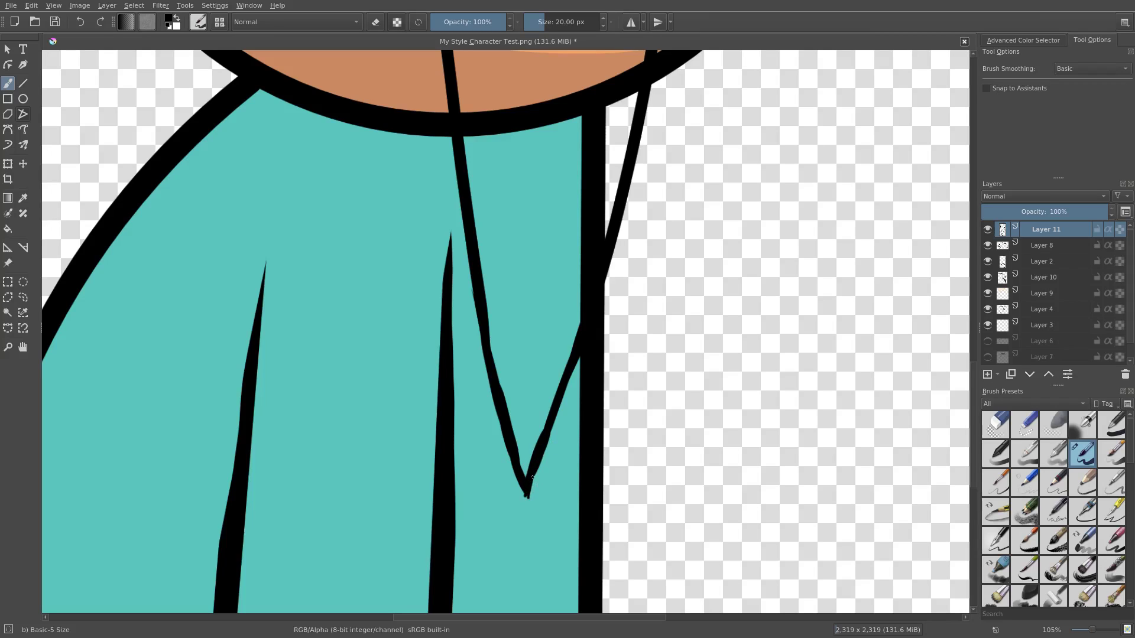
scroll(553, 354, down, 2)
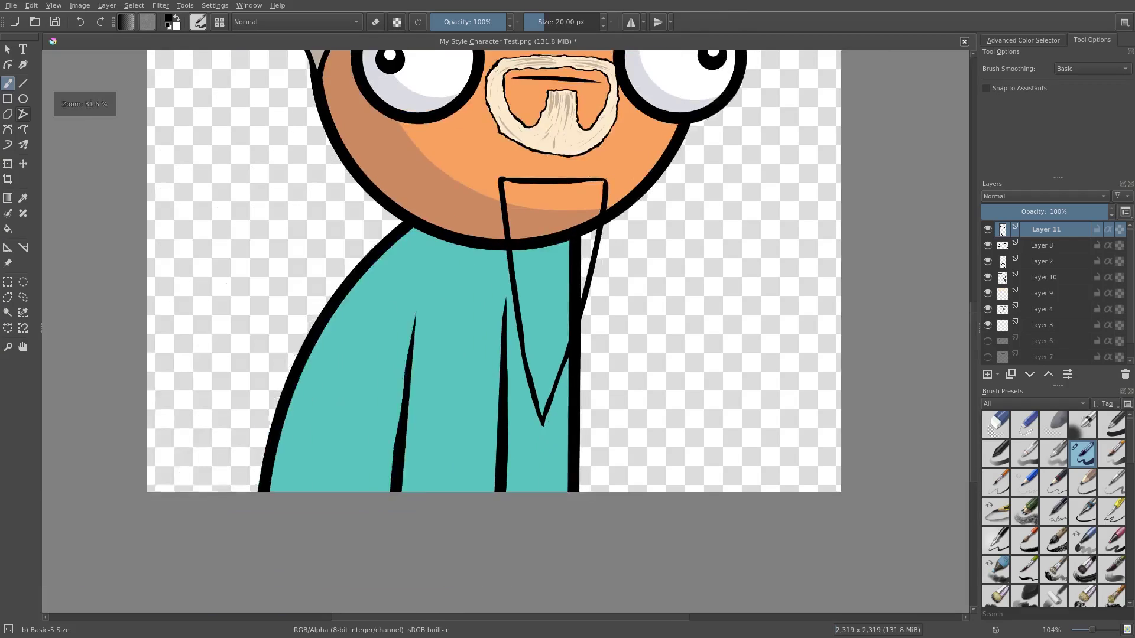
- Add short tapering black strand lines hanging from the top edge near both corners of the tapered shape
drag(547, 231, 545, 296)
scroll(545, 311, up, 1)
drag(501, 223, 506, 312)
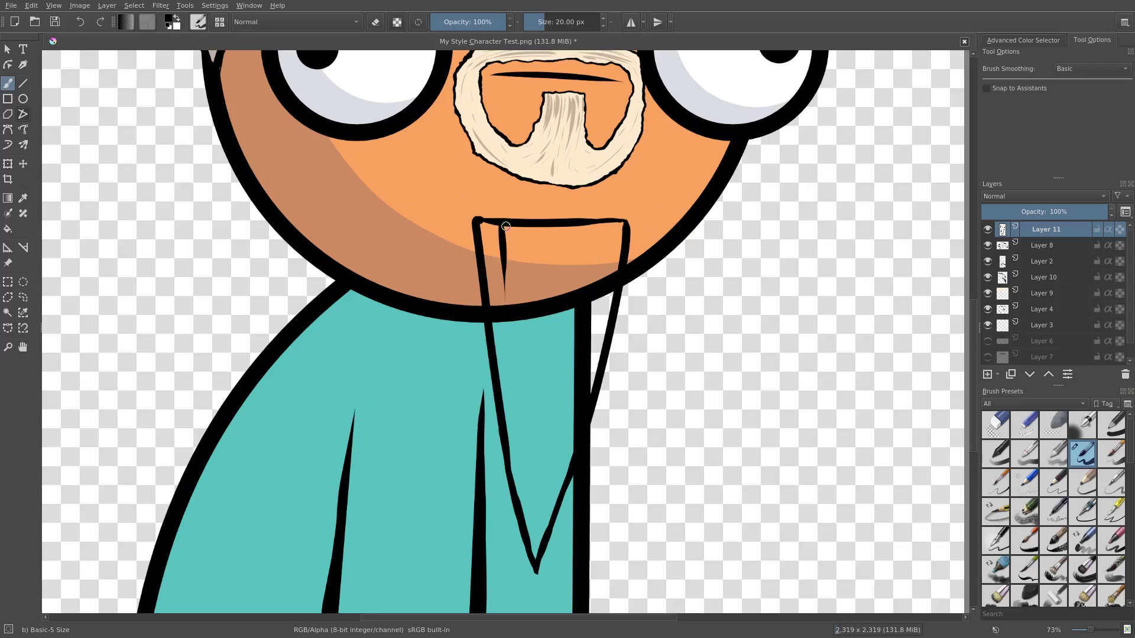
drag(608, 221, 597, 296)
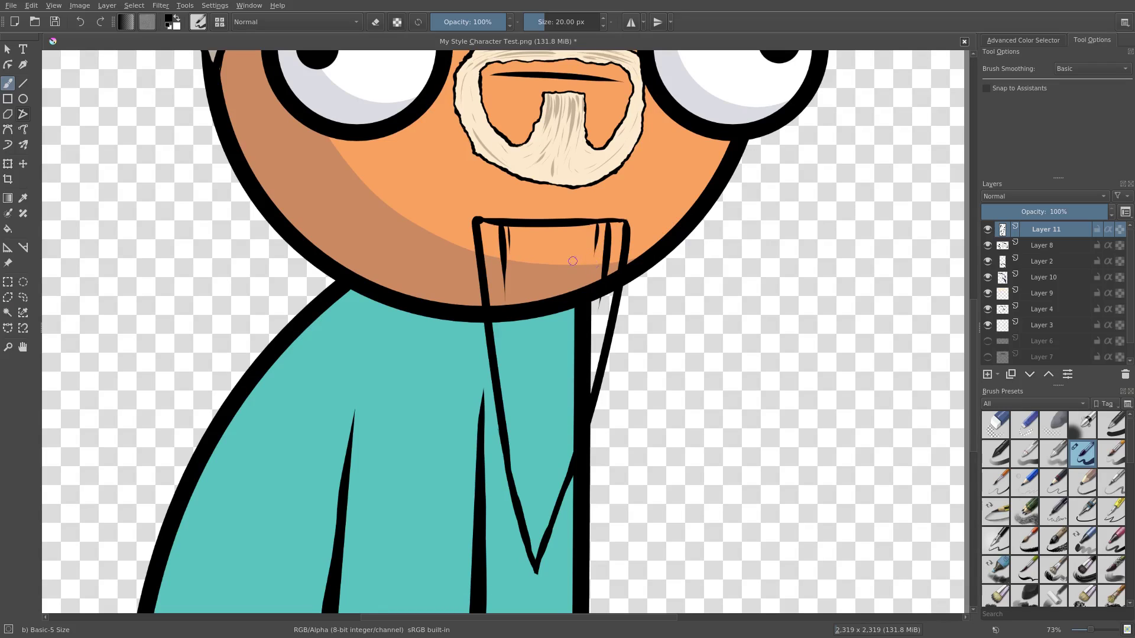
- Add a new layer directly above Layer 8, beneath the tapered outline's layer, and choose the Fill tool
click(1034, 247)
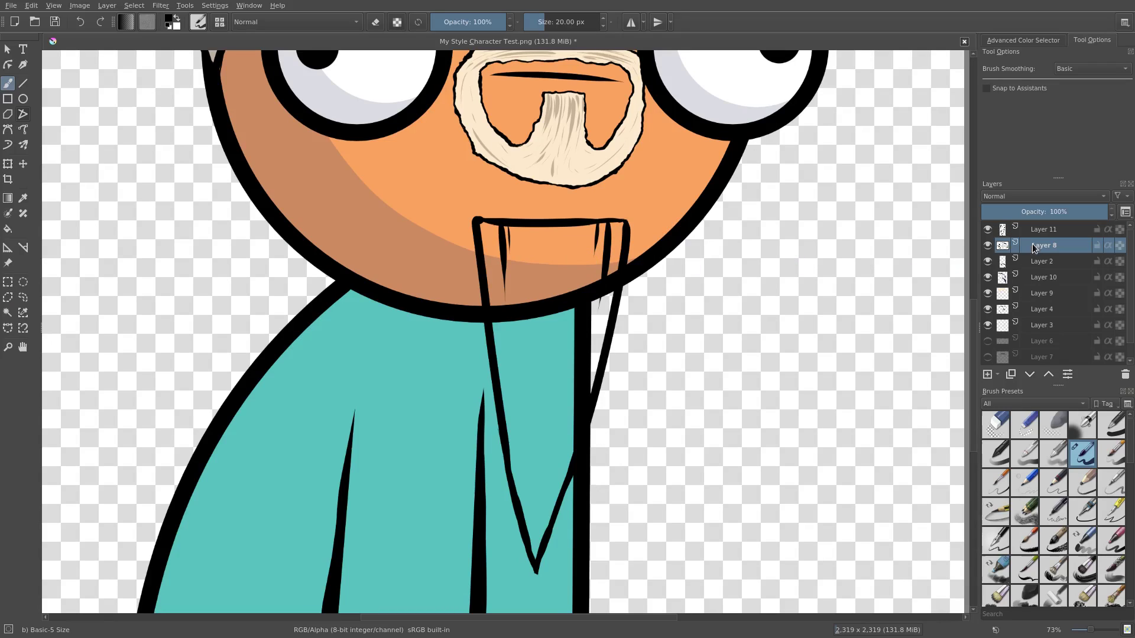
click(987, 375)
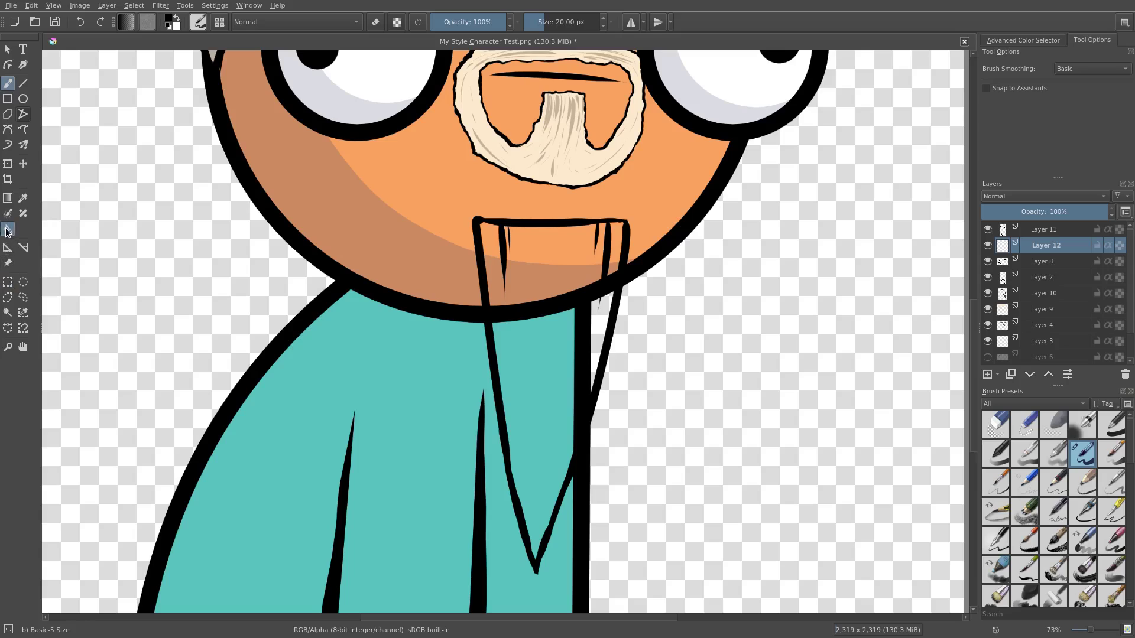
click(8, 230)
- Hide Layer 3 and Layer 1, then fill the inside of the tapered shape with white on the new layer
click(989, 342)
scroll(1125, 365, down, 1)
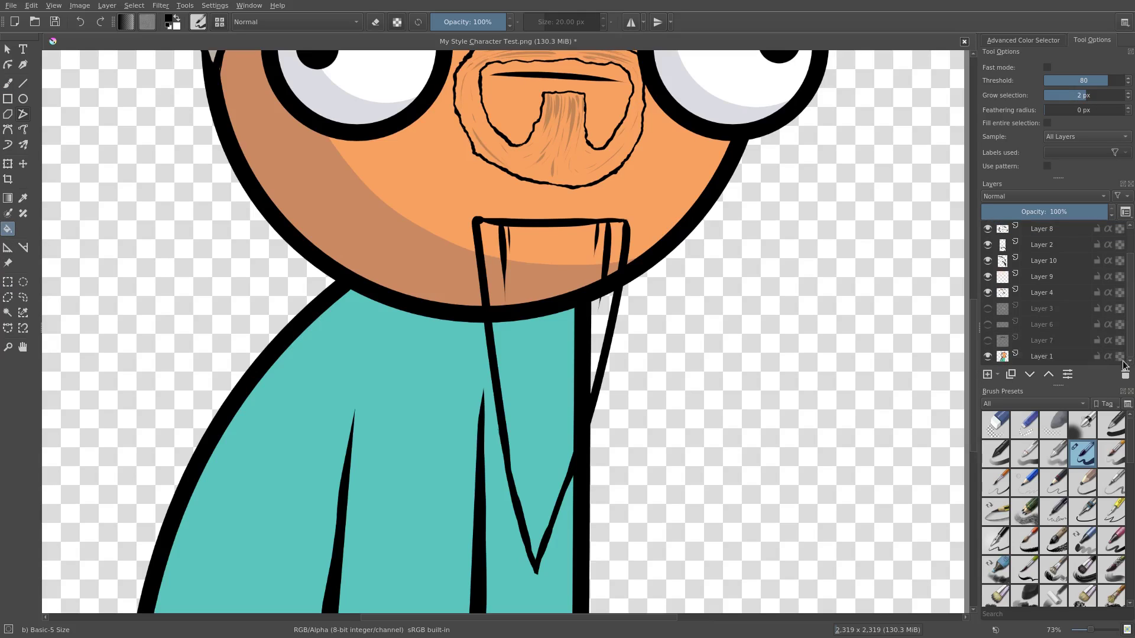
click(988, 357)
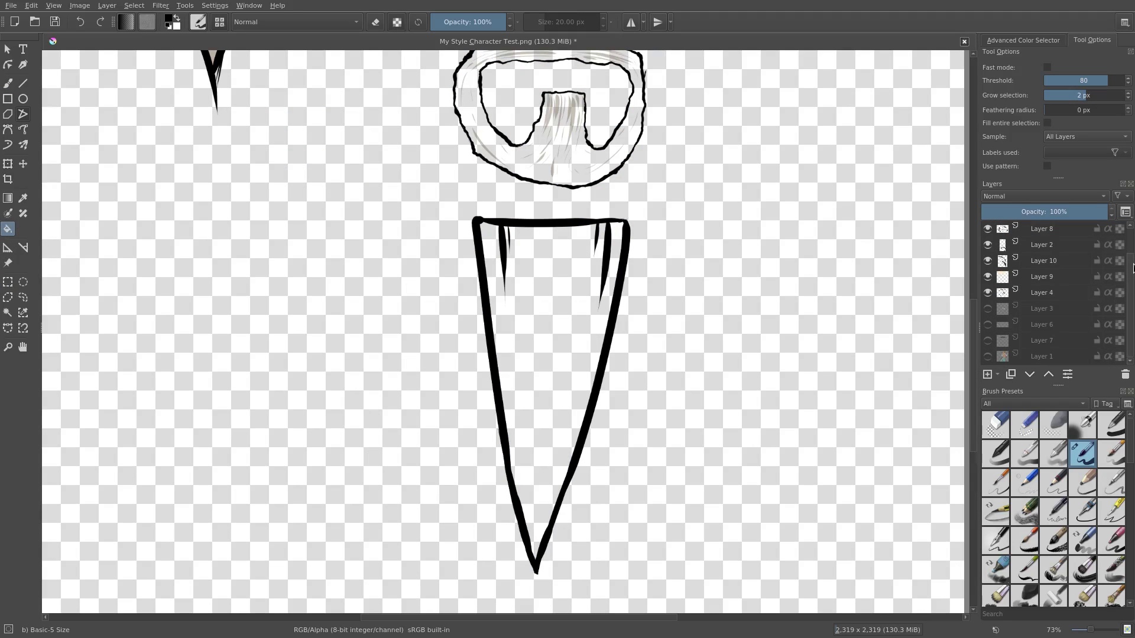
scroll(1134, 267, up, 2)
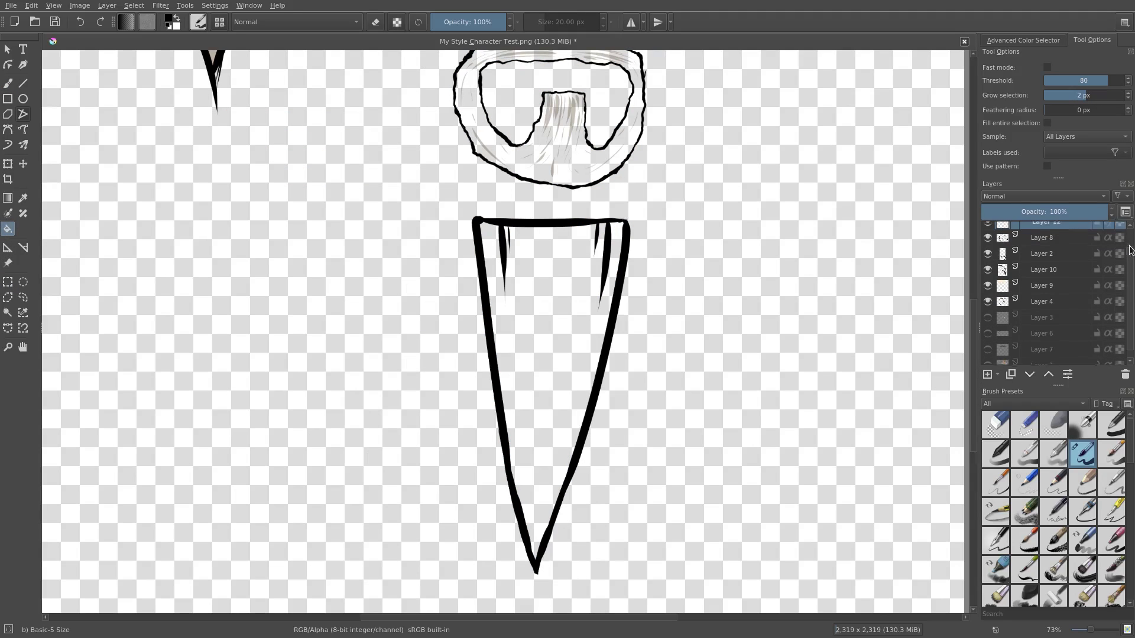
click(176, 20)
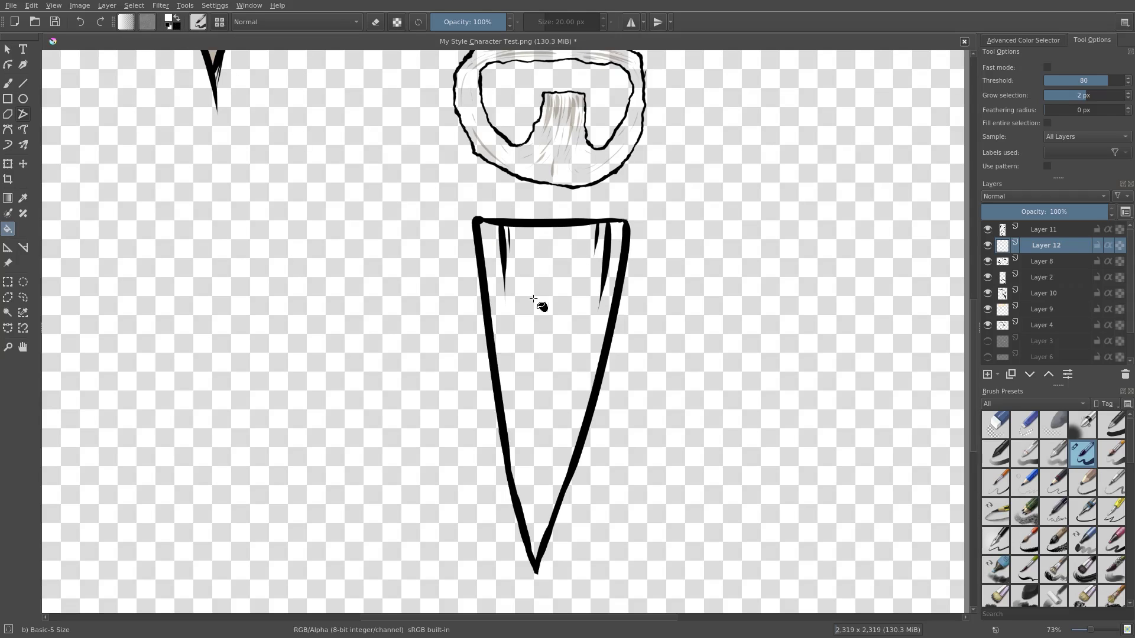
click(539, 312)
- Make Layer 1 and Layer 3 visible again so the character and the cream beard colour show
scroll(1129, 301, down, 2)
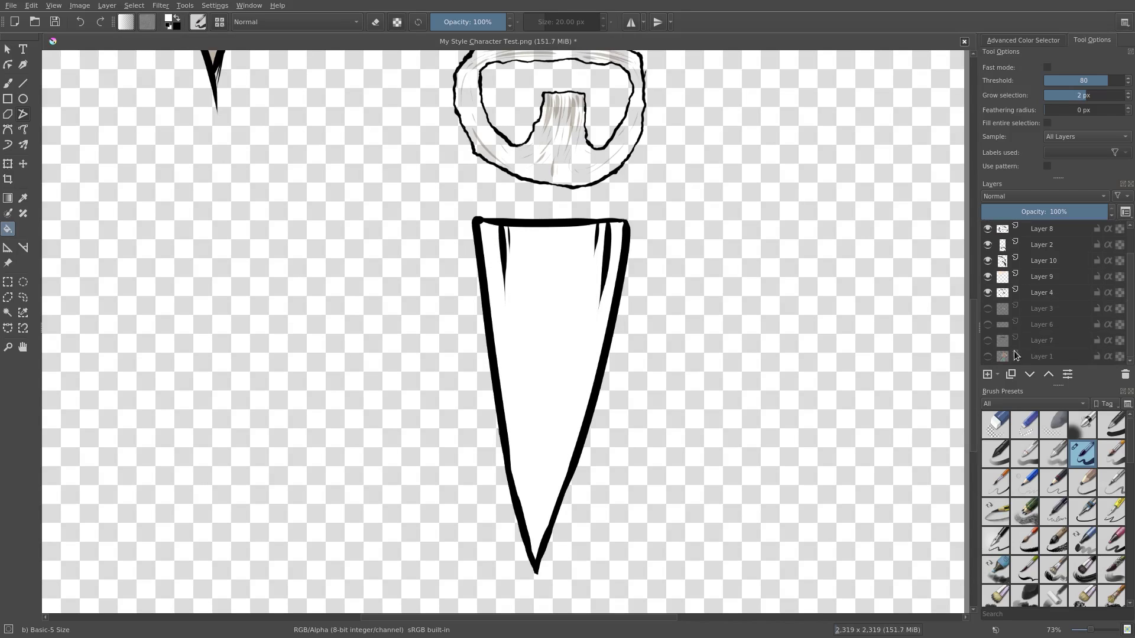
scroll(891, 342, down, 3)
scroll(653, 297, down, 3)
scroll(653, 333, up, 1)
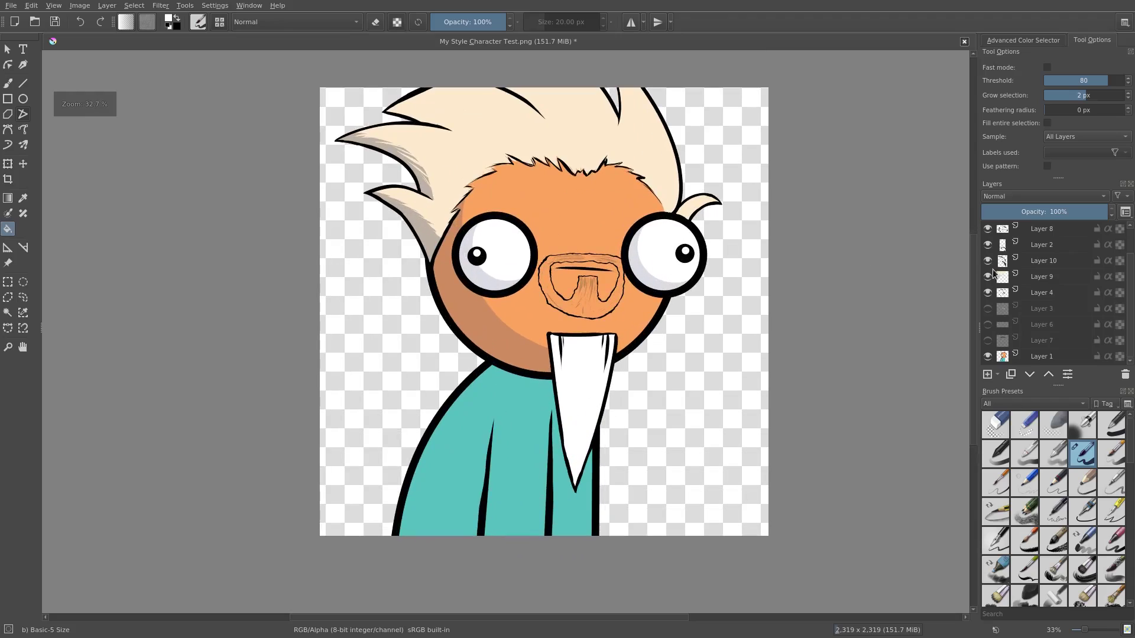
click(987, 293)
click(988, 293)
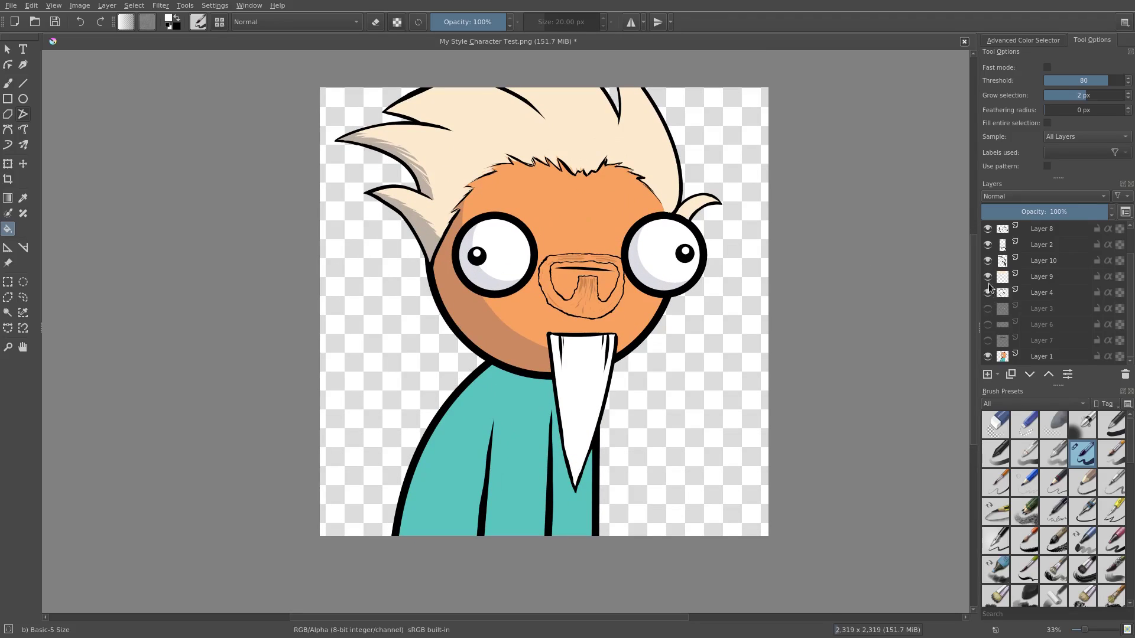
click(986, 308)
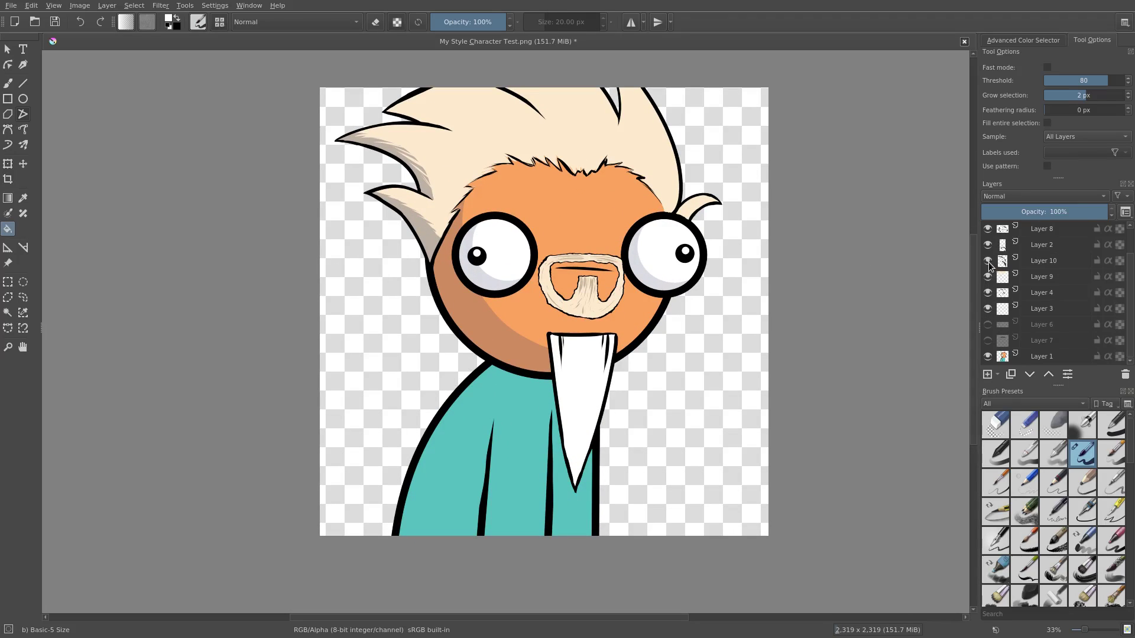
scroll(616, 385, down, 5)
scroll(615, 384, up, 3)
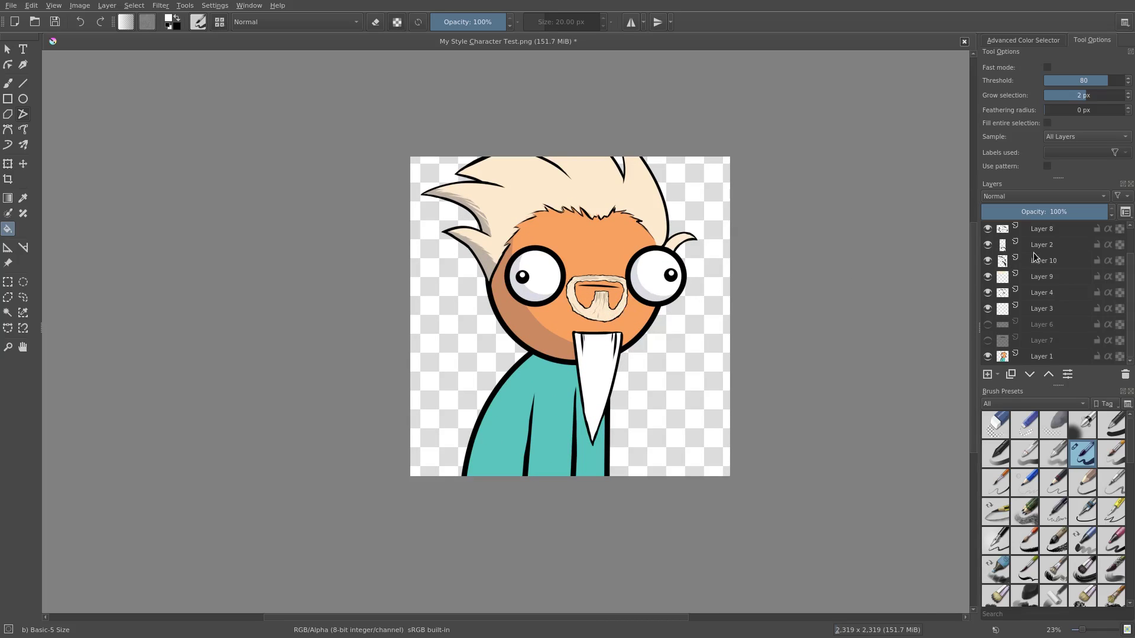
scroll(693, 294, up, 5)
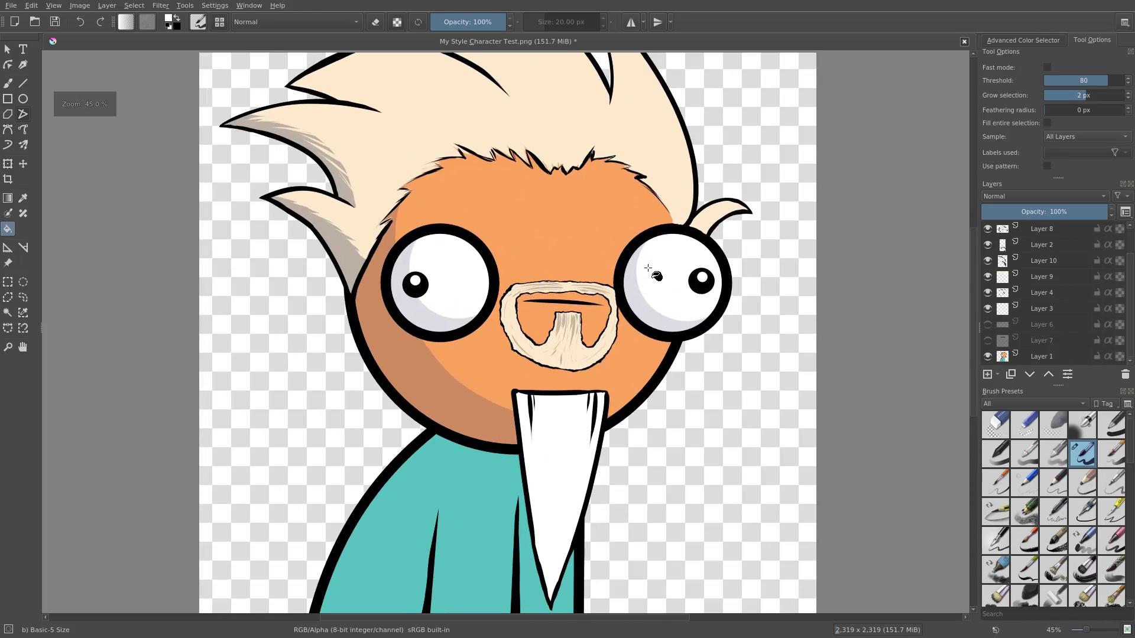
drag(655, 272, 664, 293)
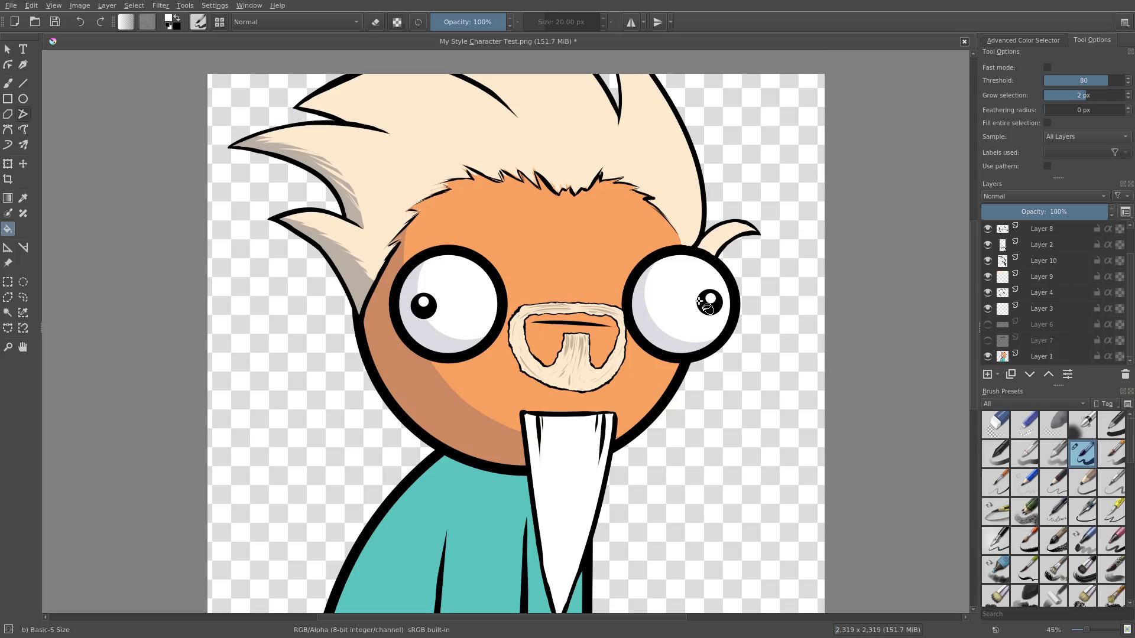
drag(774, 374, 827, 425)
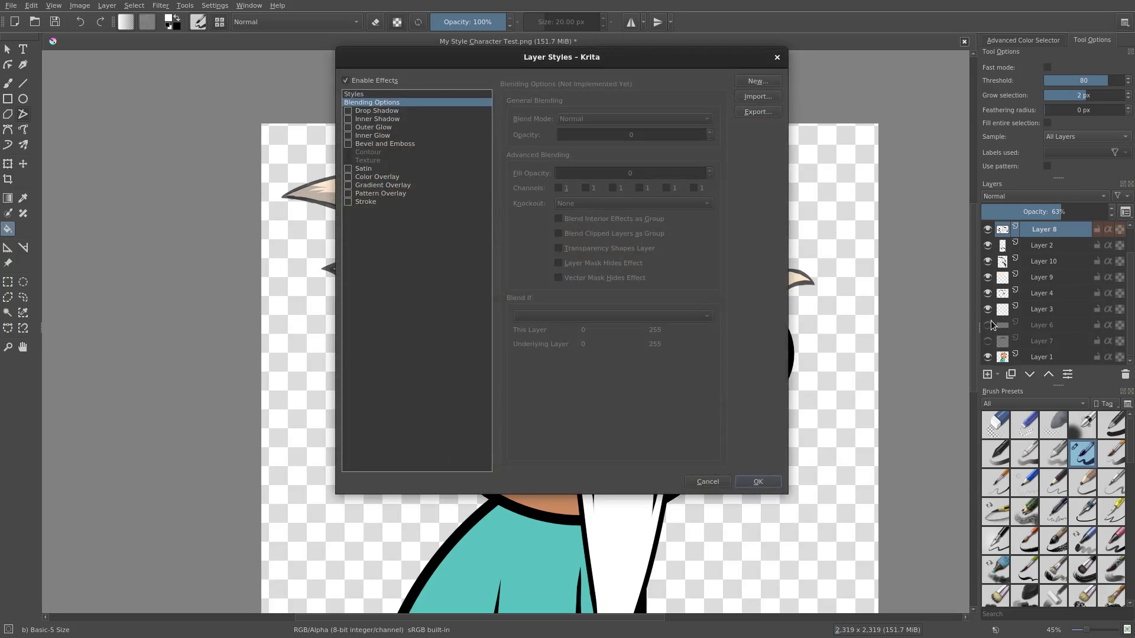
- Dismiss the layer styles without applying any, restore Layer 8's opacity to 100%, and open its layer options
click(777, 57)
scroll(650, 370, up, 1)
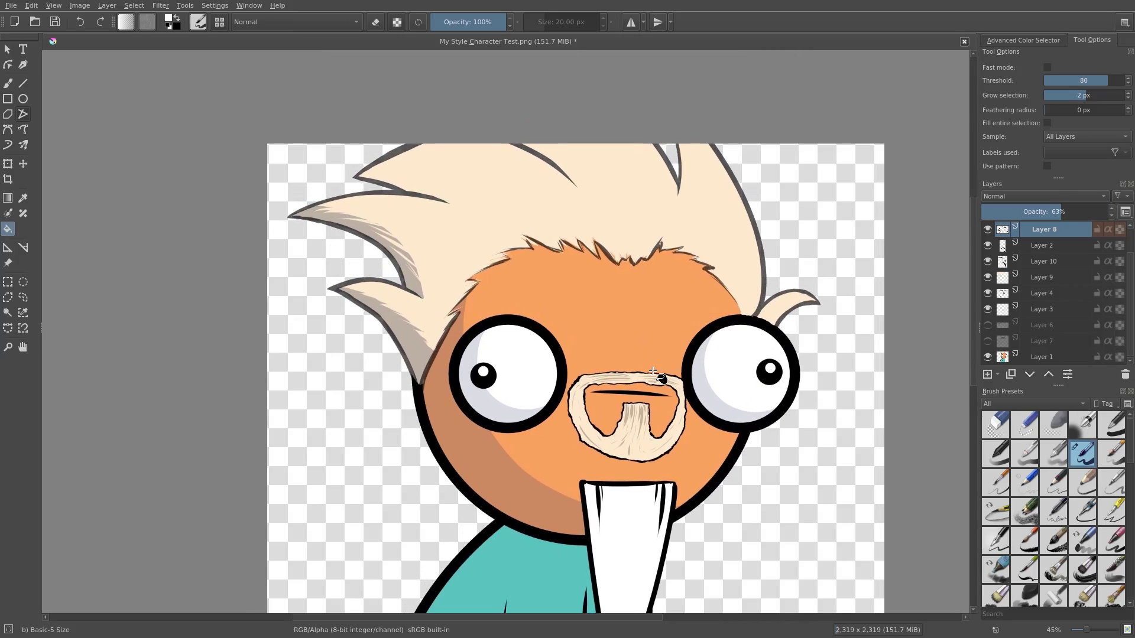
drag(1077, 214, 1120, 215)
right_click(1122, 223)
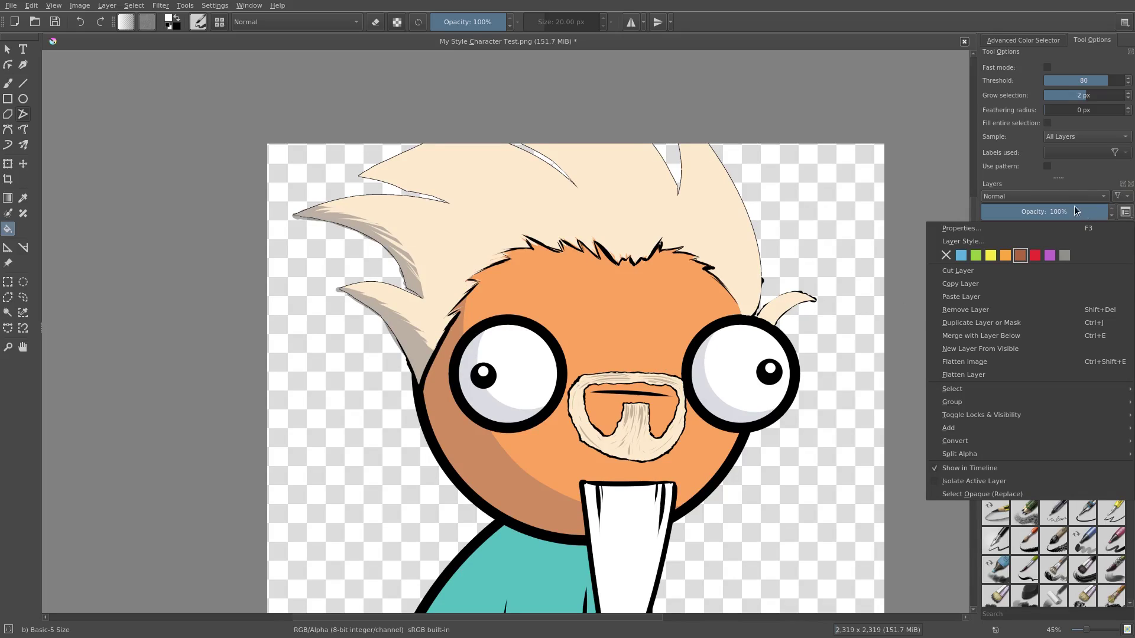